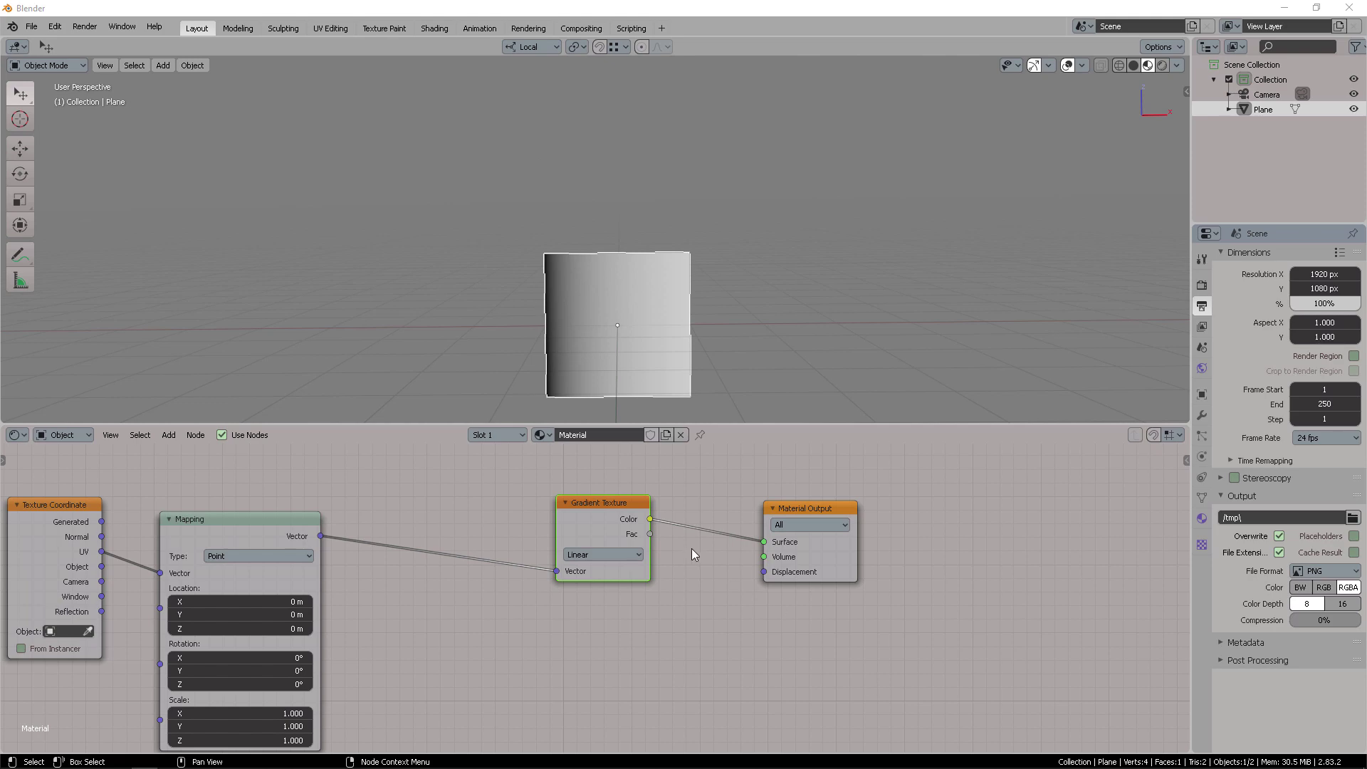
- Cut the link from the Gradient Texture to the Material Output and move the output node aside for more room
middle_click_drag(628, 639, 686, 652)
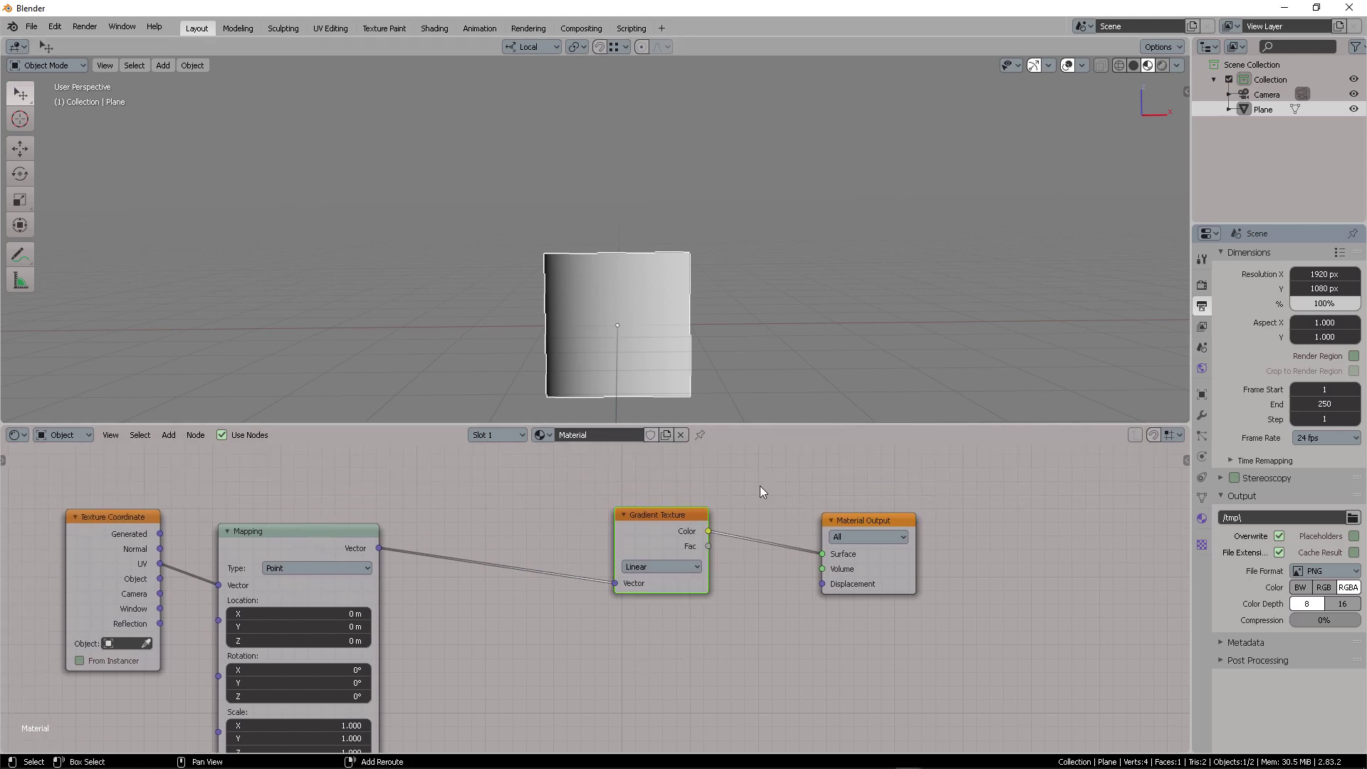
left_click(790, 476)
right_click_drag(791, 475, 784, 573, "ctrl")
left_click_drag(888, 521, 1011, 547)
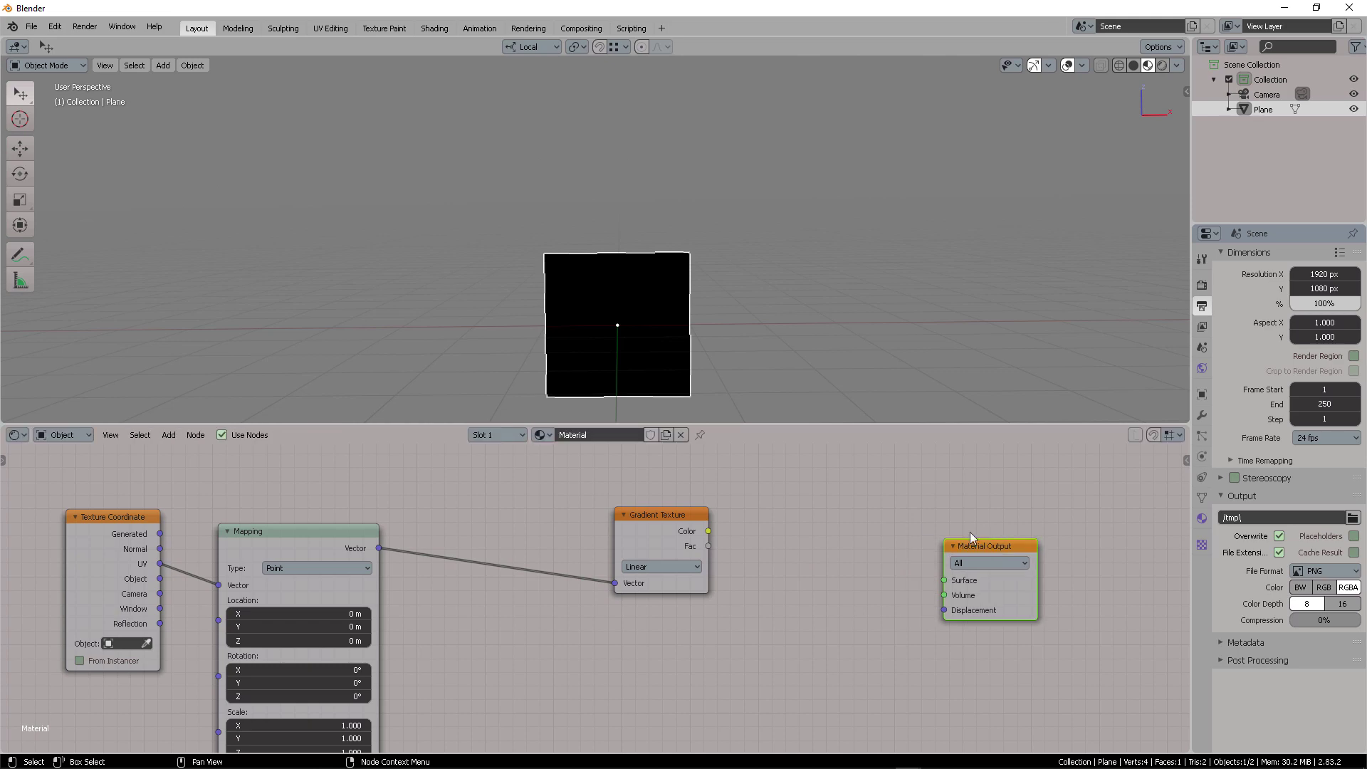
- Add an Emission node and place it between the Gradient Texture and the Material Output
key("shift+a")
left_click(883, 501)
type("emis")
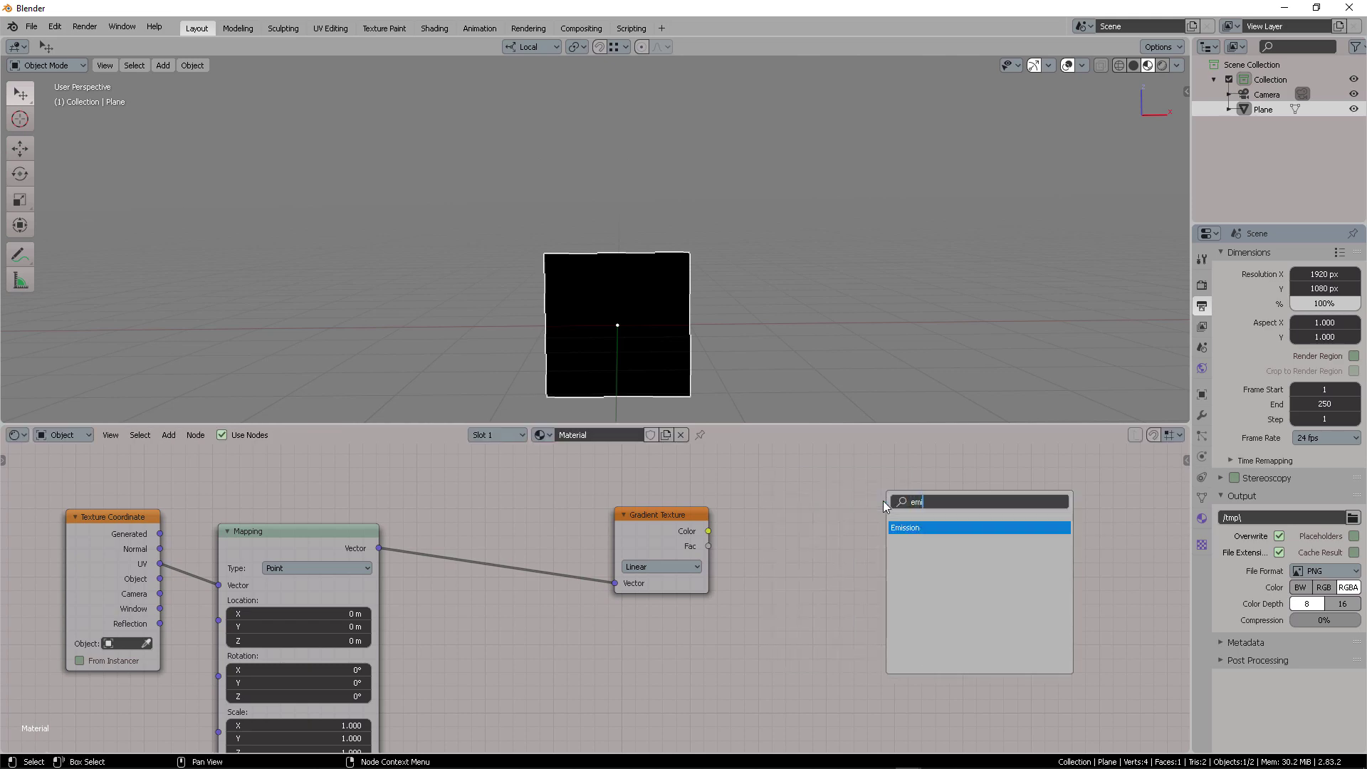
key("Return")
left_click(923, 554)
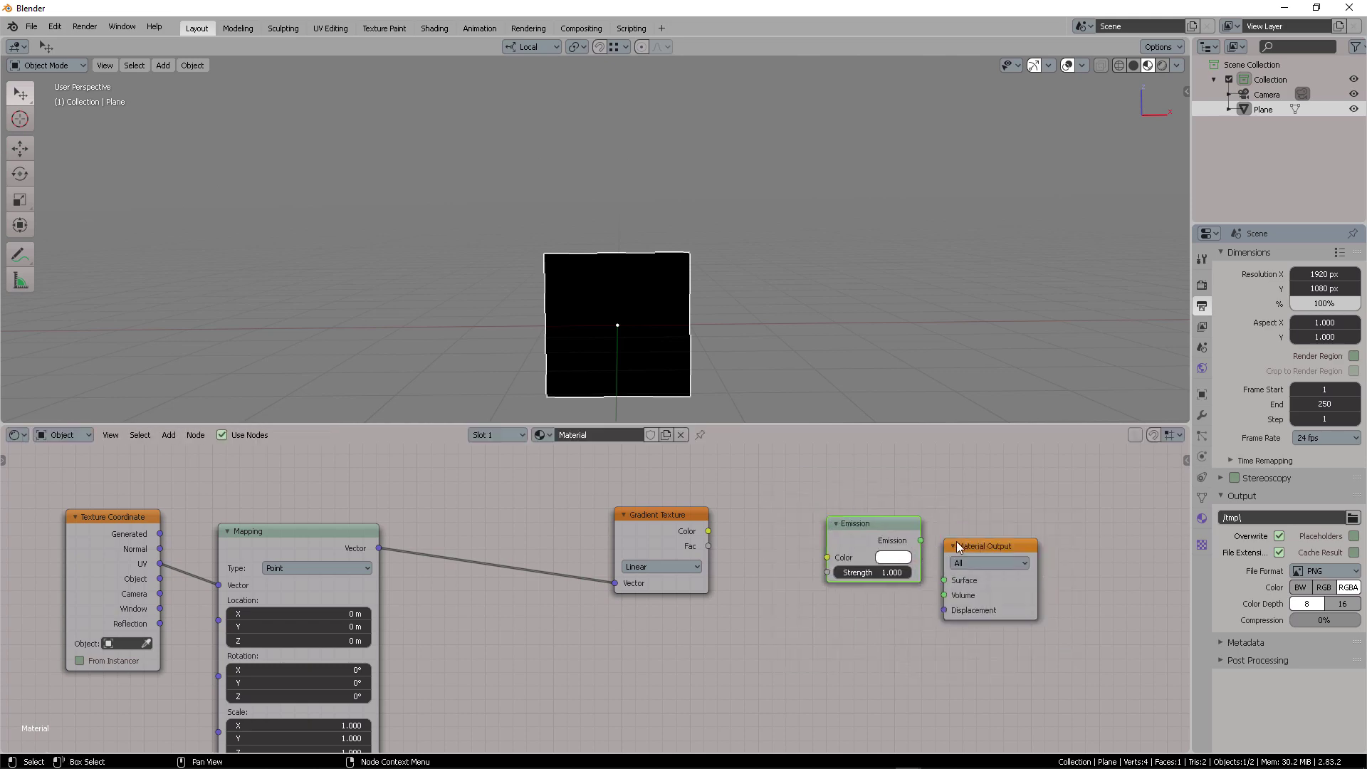
- Link Emission to the Material Output's Surface input and the Gradient Texture's Color output to the Emission's Color input
left_click_drag(960, 547, 982, 508)
left_click_drag(921, 540, 970, 541)
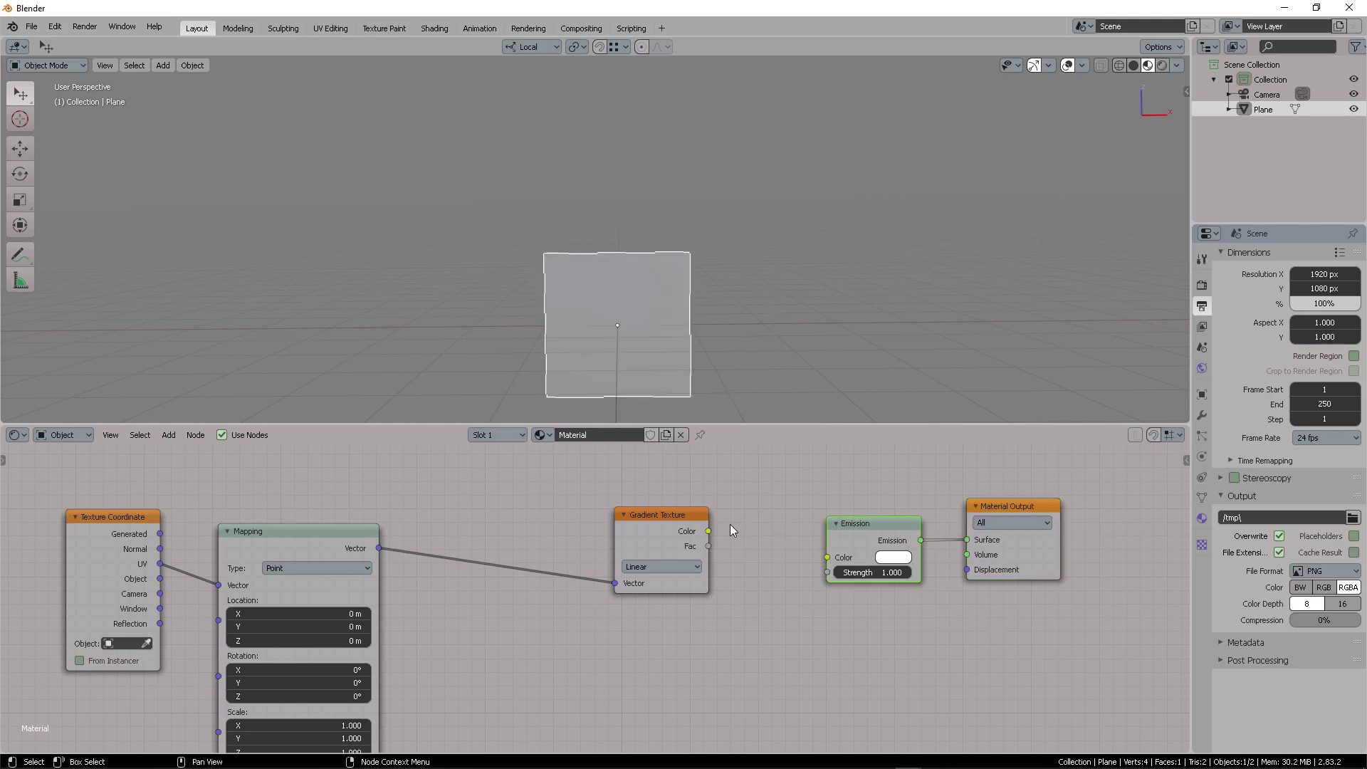
left_click_drag(708, 530, 828, 557)
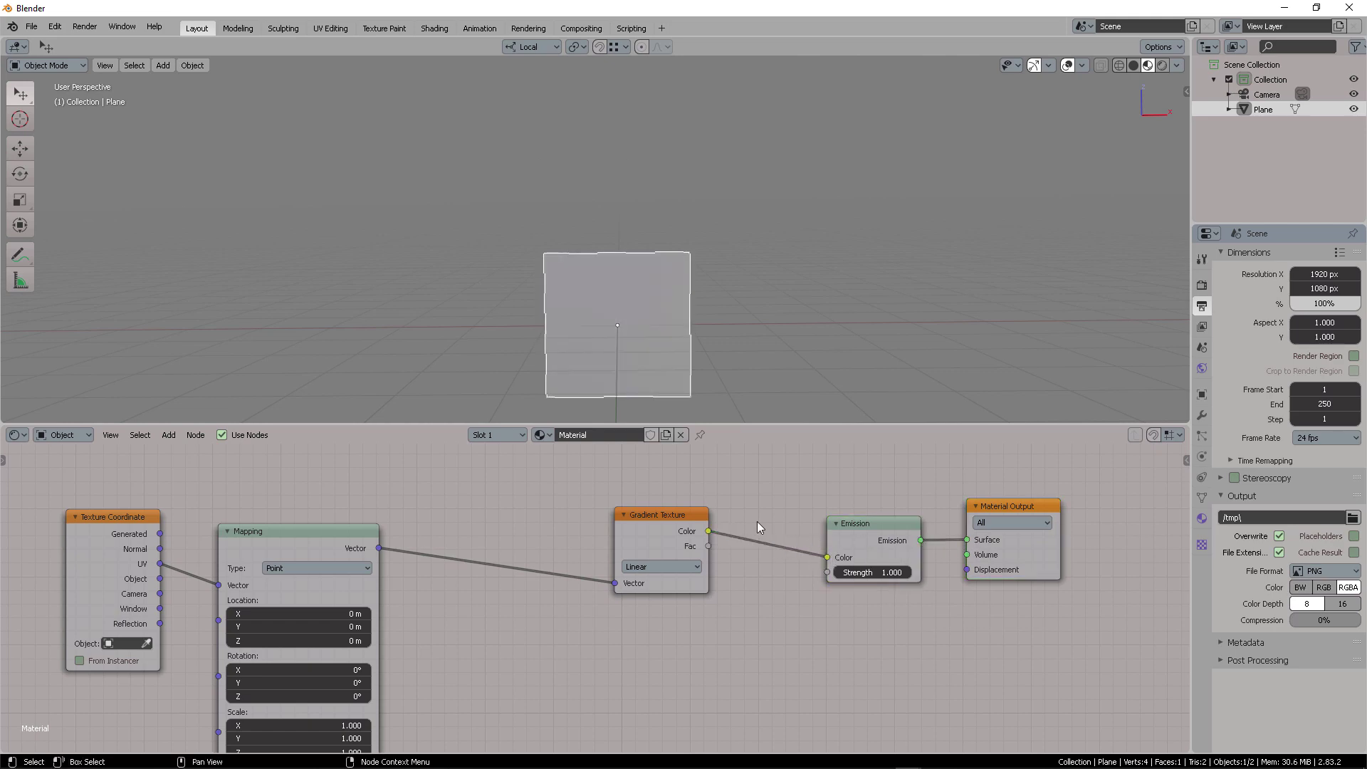
- Preview the Gradient Texture's Color and Fac outputs through an emission viewer, placing the Viewer node above the Emission node
left_click(666, 520, "ctrl+shift")
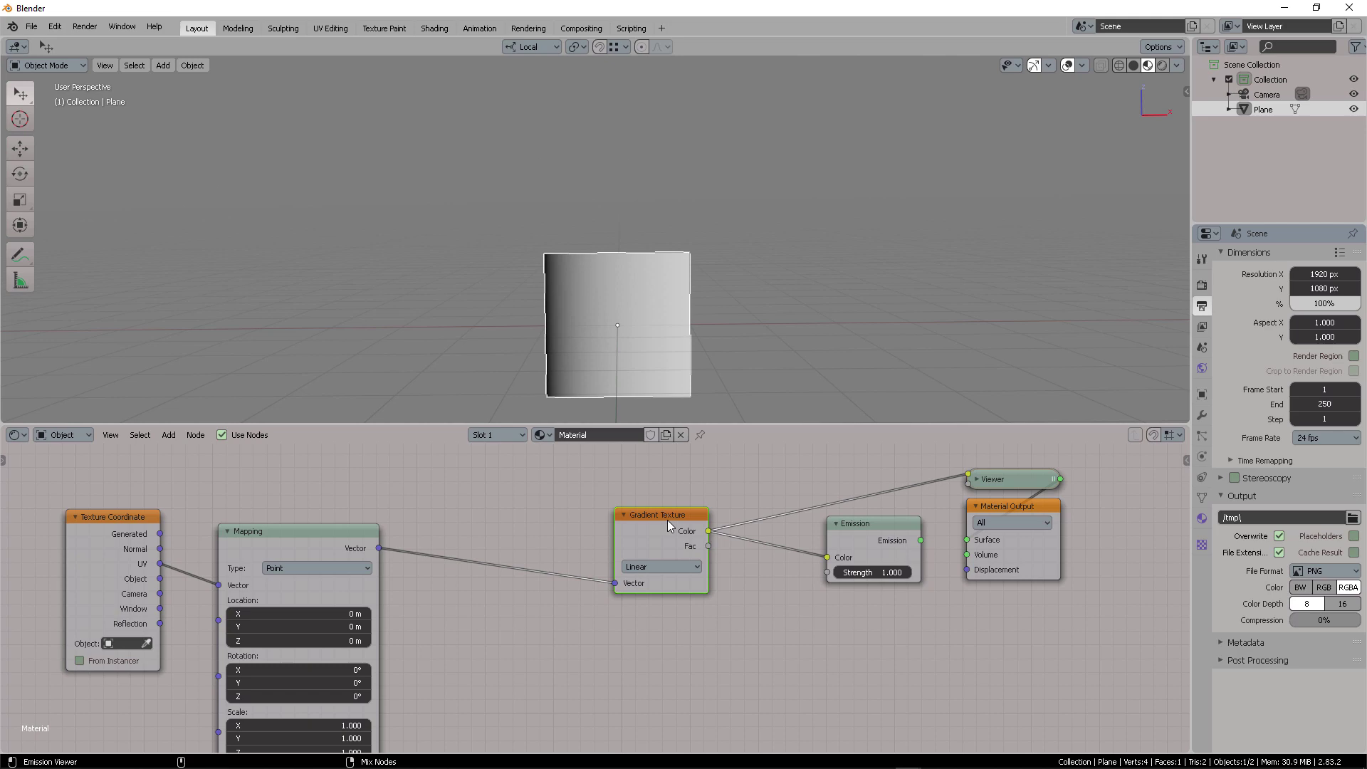
left_click_drag(677, 522, 637, 535)
left_click_drag(1019, 484, 892, 465)
mouse_move(890, 526)
left_mouse_down()
mouse_move(868, 593)
mouse_move(888, 523)
left_mouse_up()
mouse_move(577, 535)
left_mouse_down()
mouse_move(532, 559)
mouse_move(604, 494)
mouse_move(583, 507)
mouse_move(588, 523)
left_mouse_up()
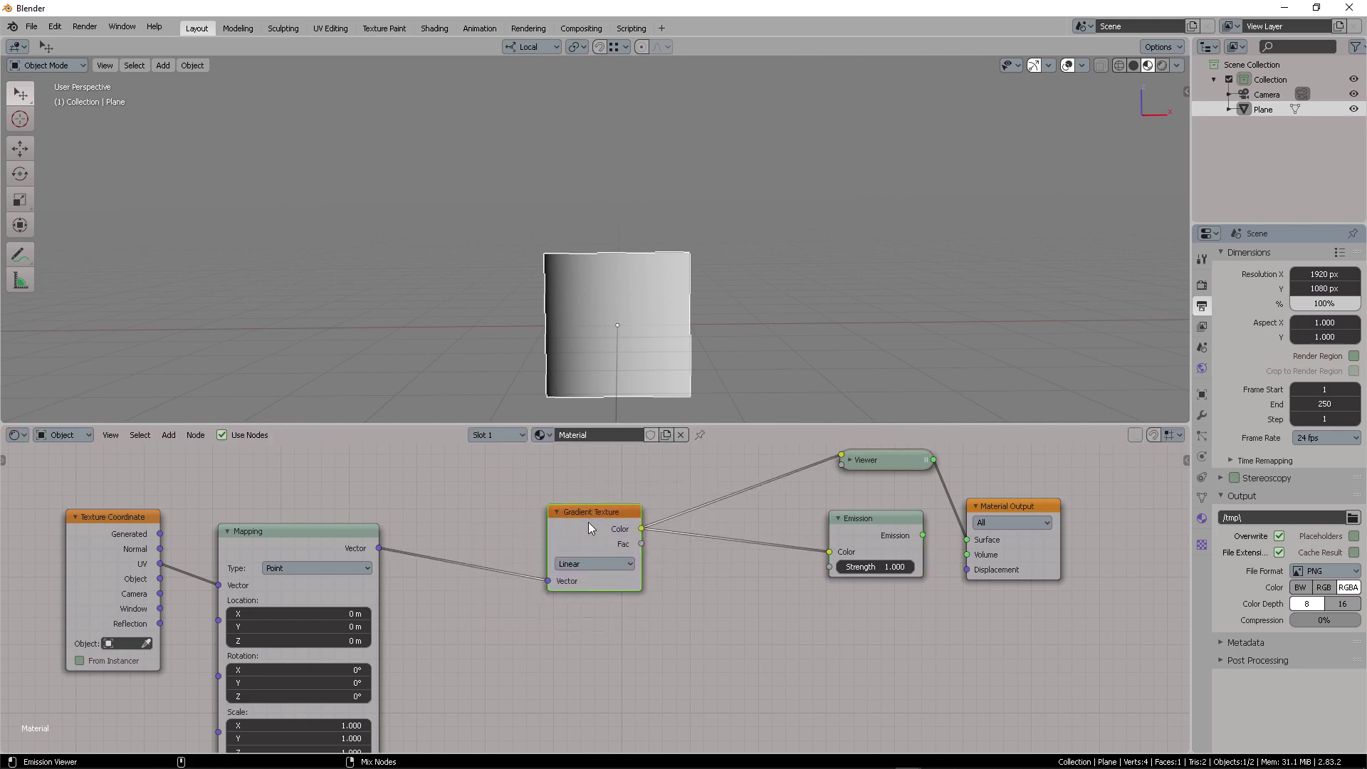
left_click(588, 522, "ctrl+shift")
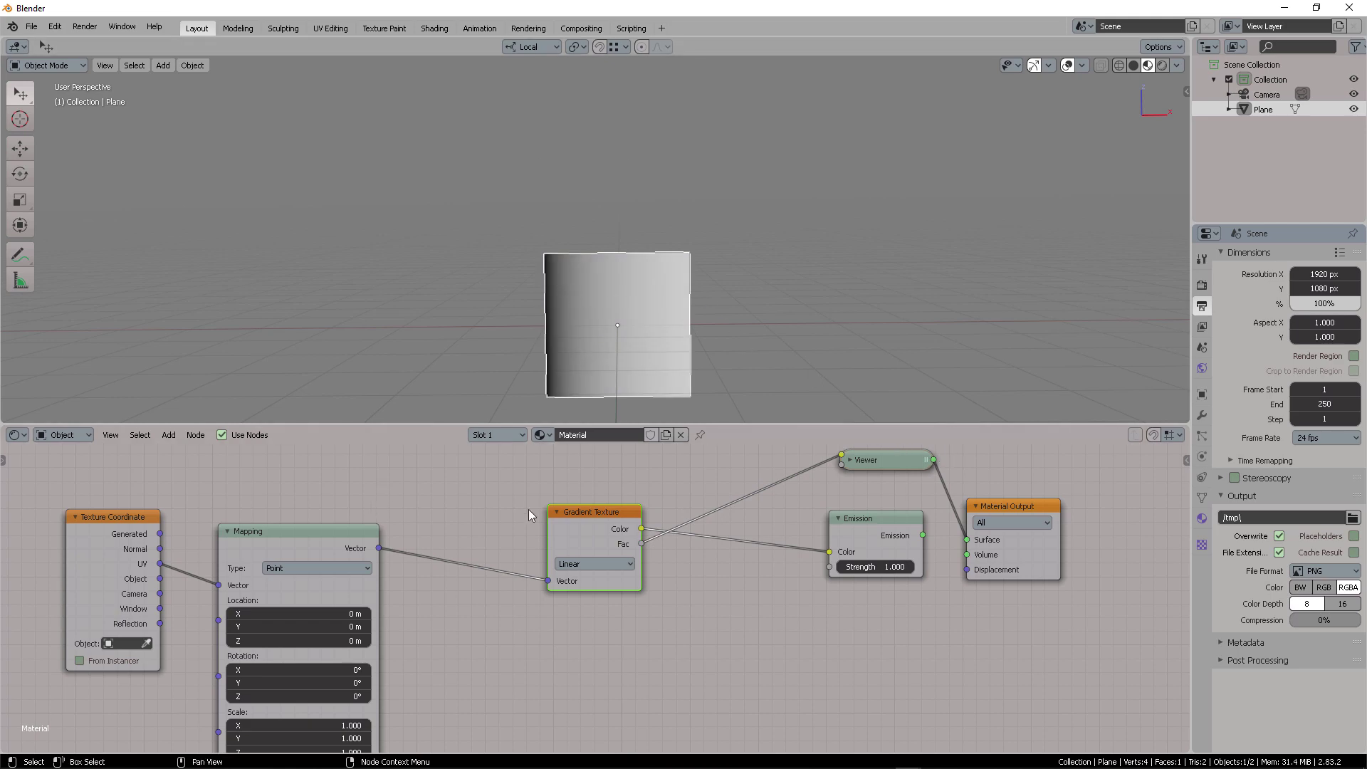
- Replace the Viewer with the Emission node as the Material Output's Surface source
middle_click_drag(707, 511, 642, 537)
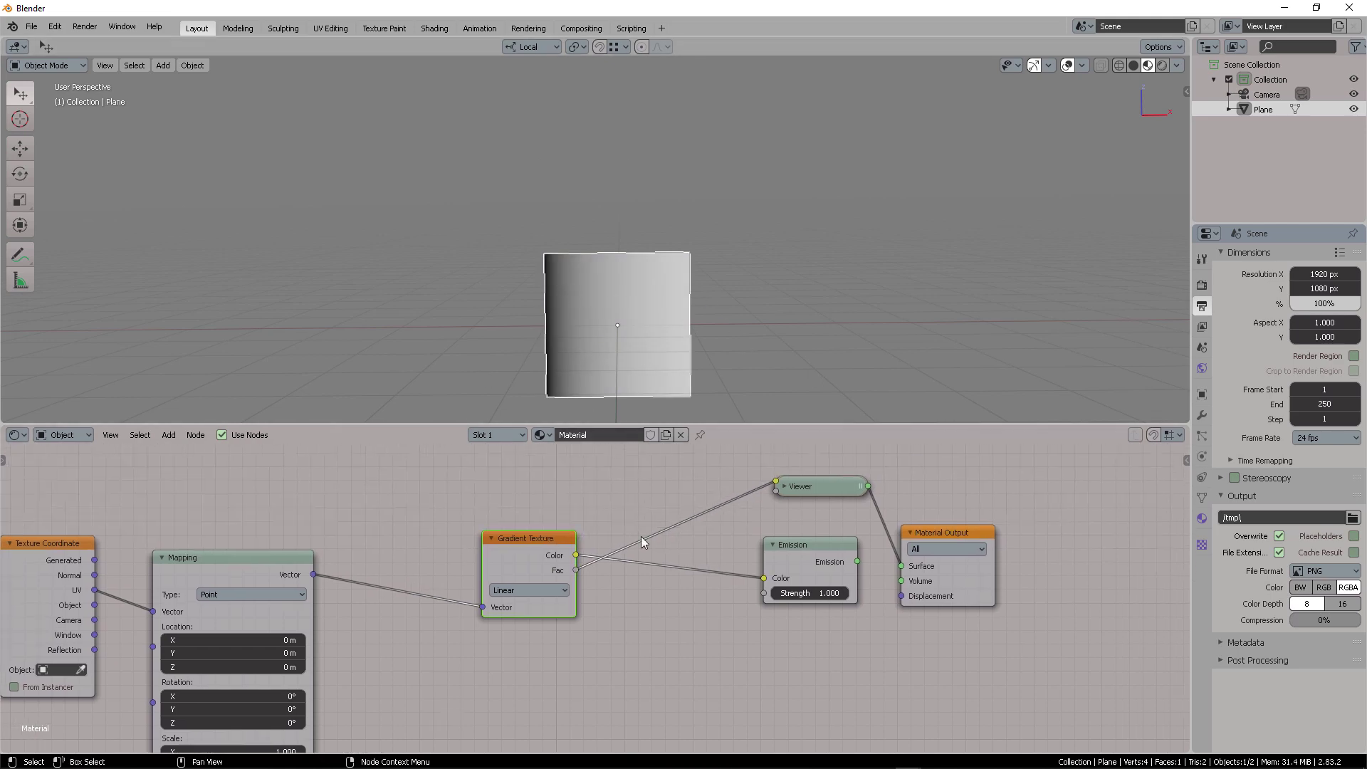
left_click(796, 544, "ctrl+shift")
left_click_drag(920, 540, 944, 538)
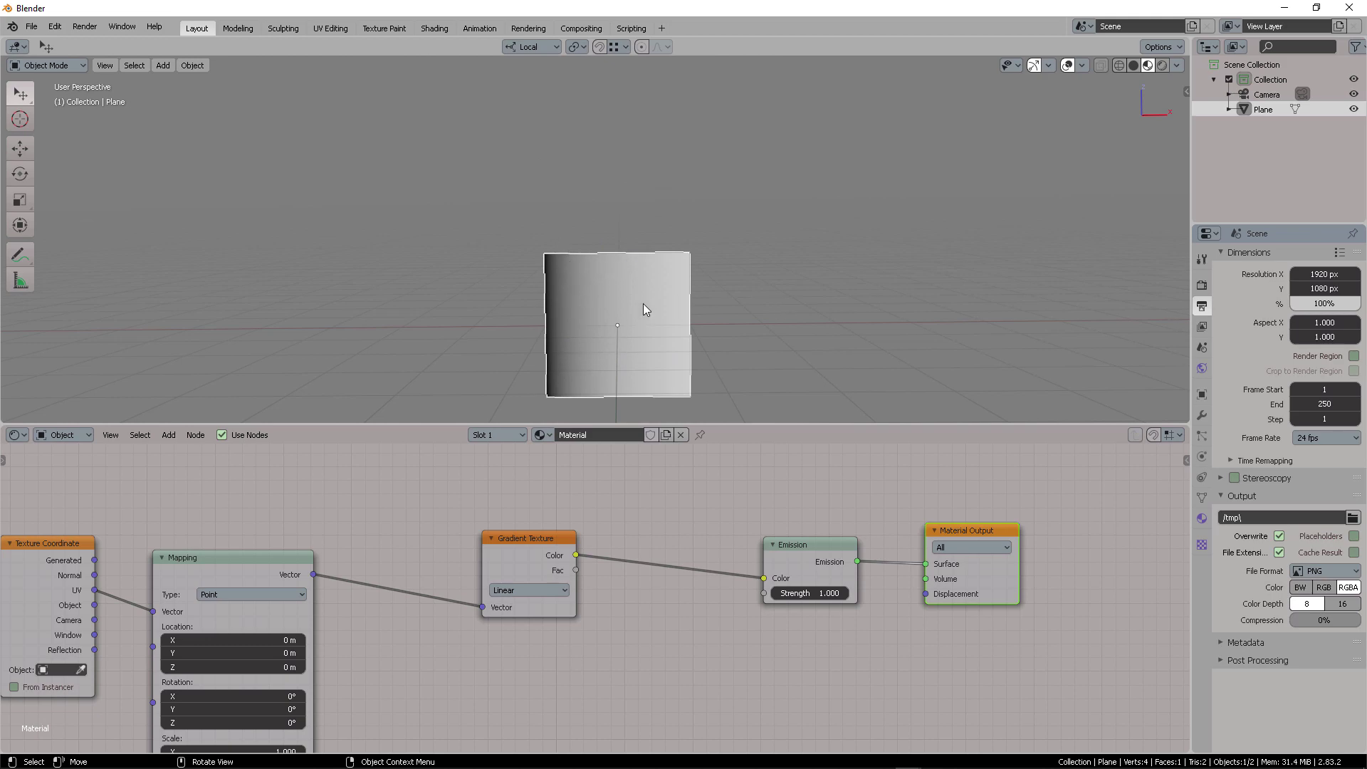
- Move the Mapping node slightly up and closer to the Gradient Texture node
middle_click_drag(519, 507, 752, 459)
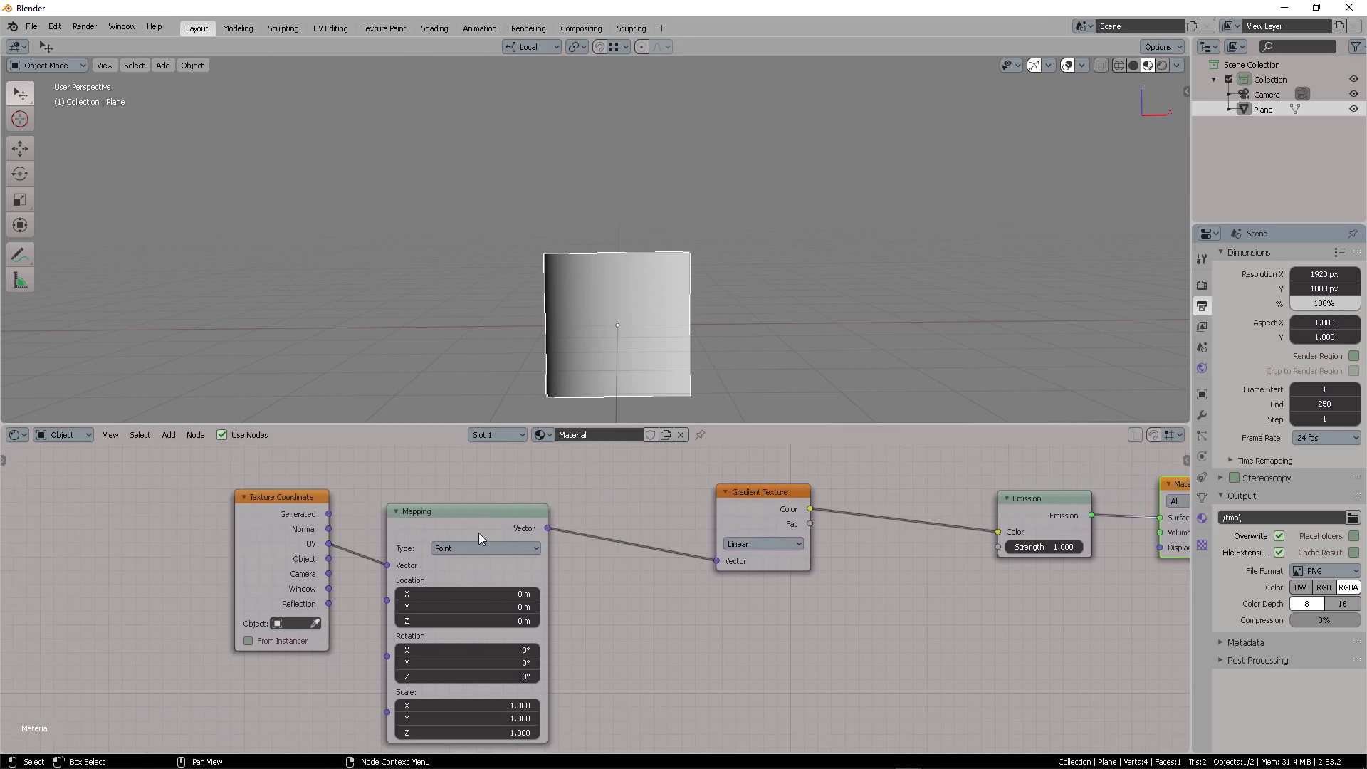
mouse_move(485, 506)
left_mouse_down()
mouse_move(537, 490)
mouse_move(499, 484)
left_mouse_up()
key("super")
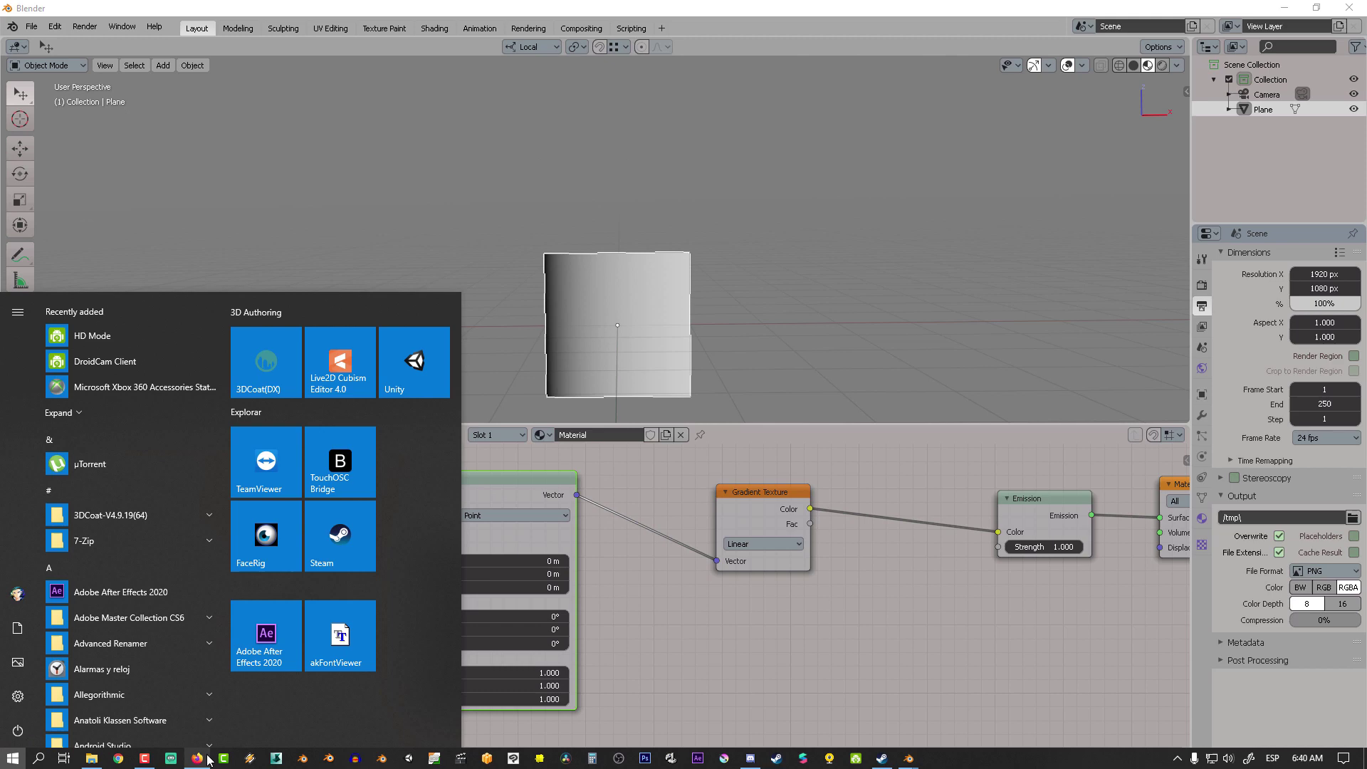
left_click(278, 759)
left_click(694, 591)
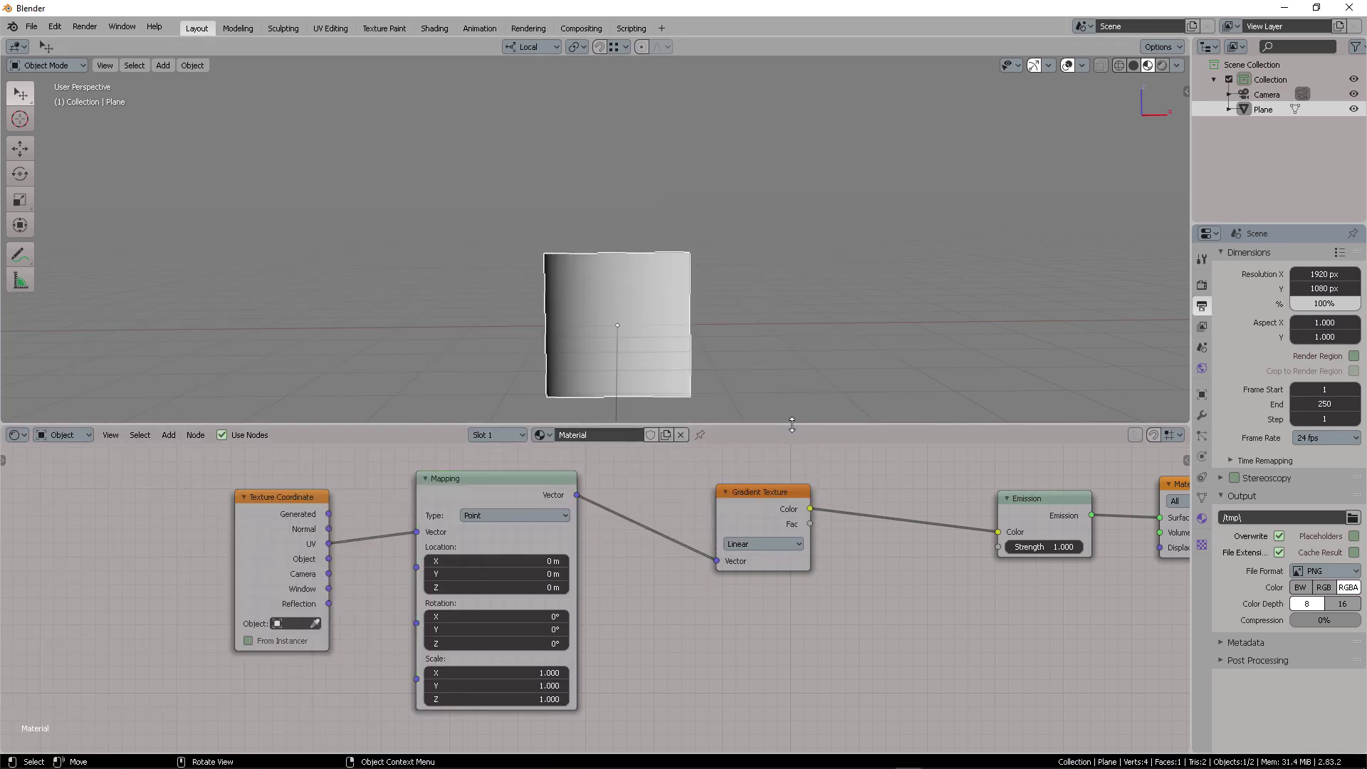
- Enlarge the node editor area and reposition the Mapping and Texture Coordinate nodes ahead of the Gradient Texture
left_click_drag(788, 425, 763, 351)
middle_click_drag(767, 243, 762, 227, "shift")
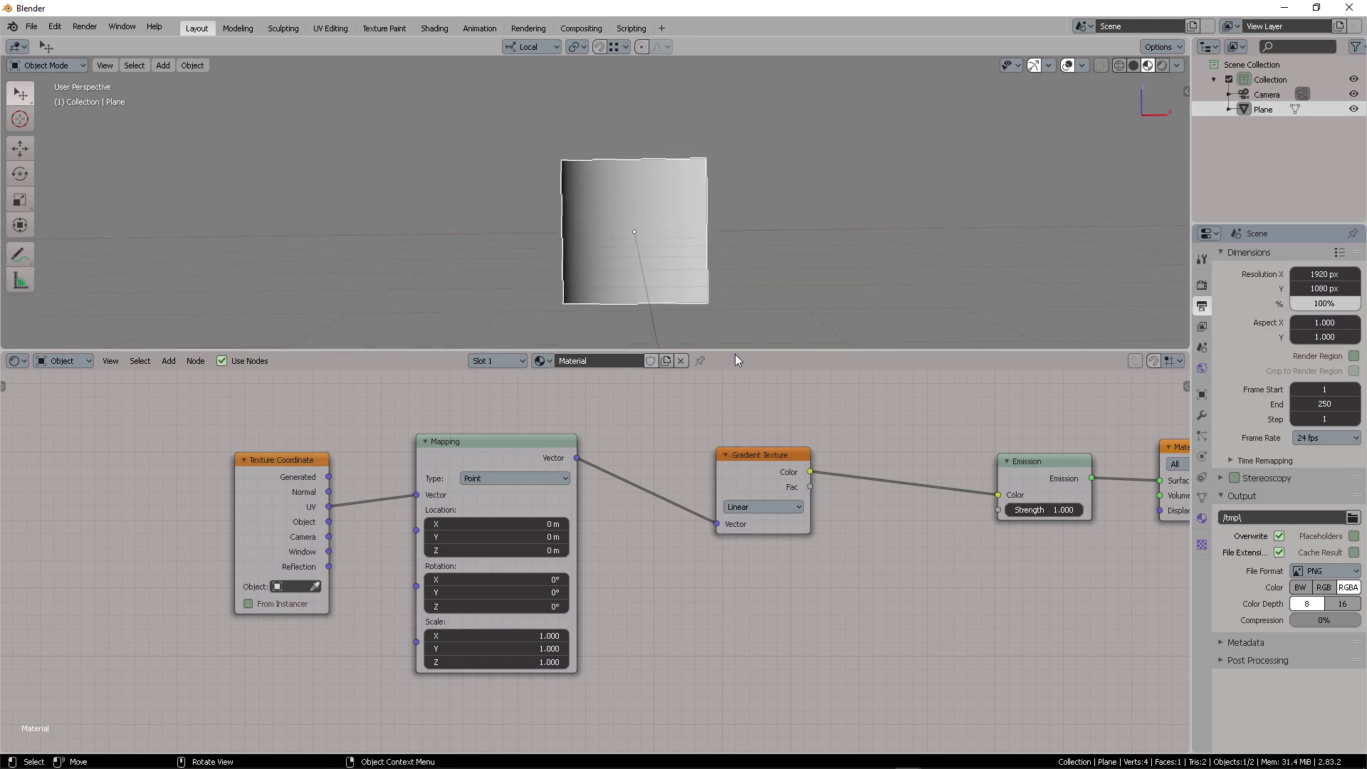
middle_click_drag(718, 397, 581, 406)
left_click_drag(363, 476, 388, 464)
left_click_drag(146, 485, 178, 478)
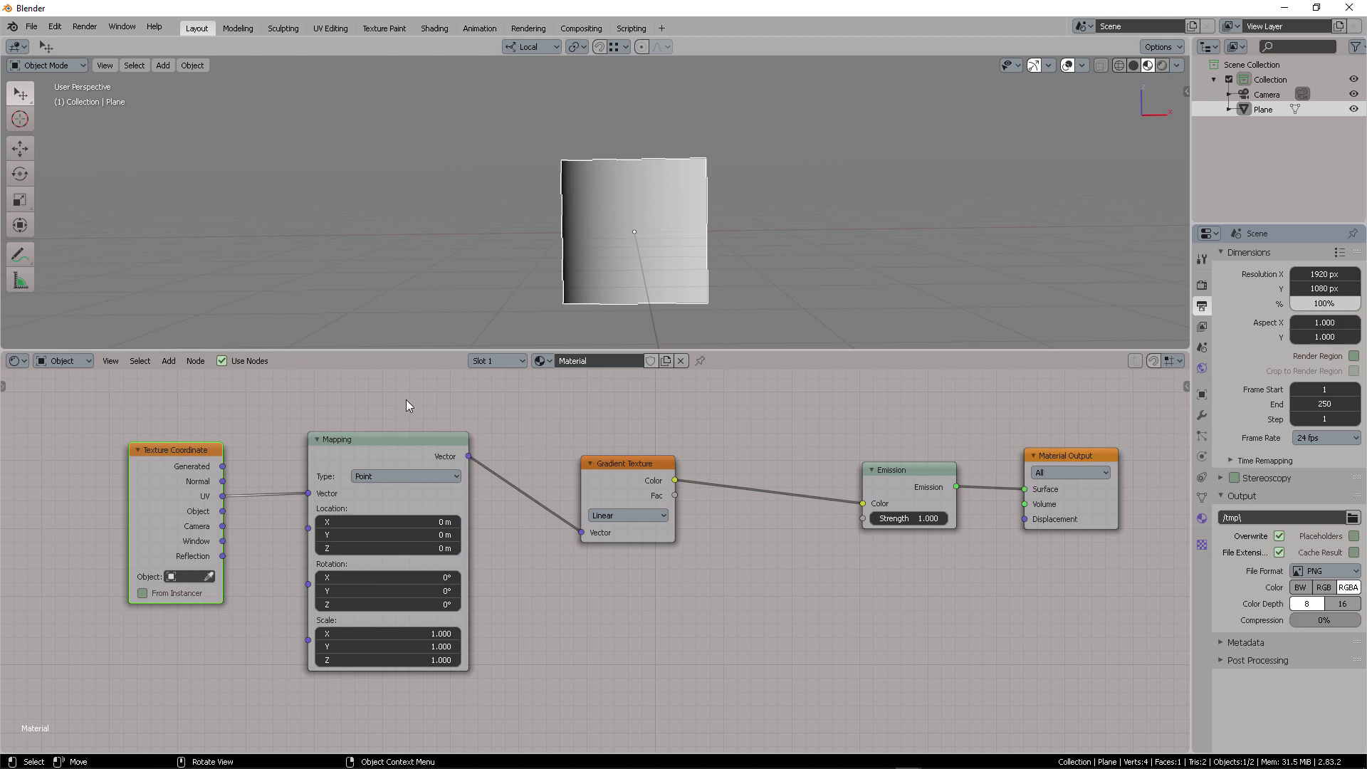
left_click_drag(224, 466, 246, 471)
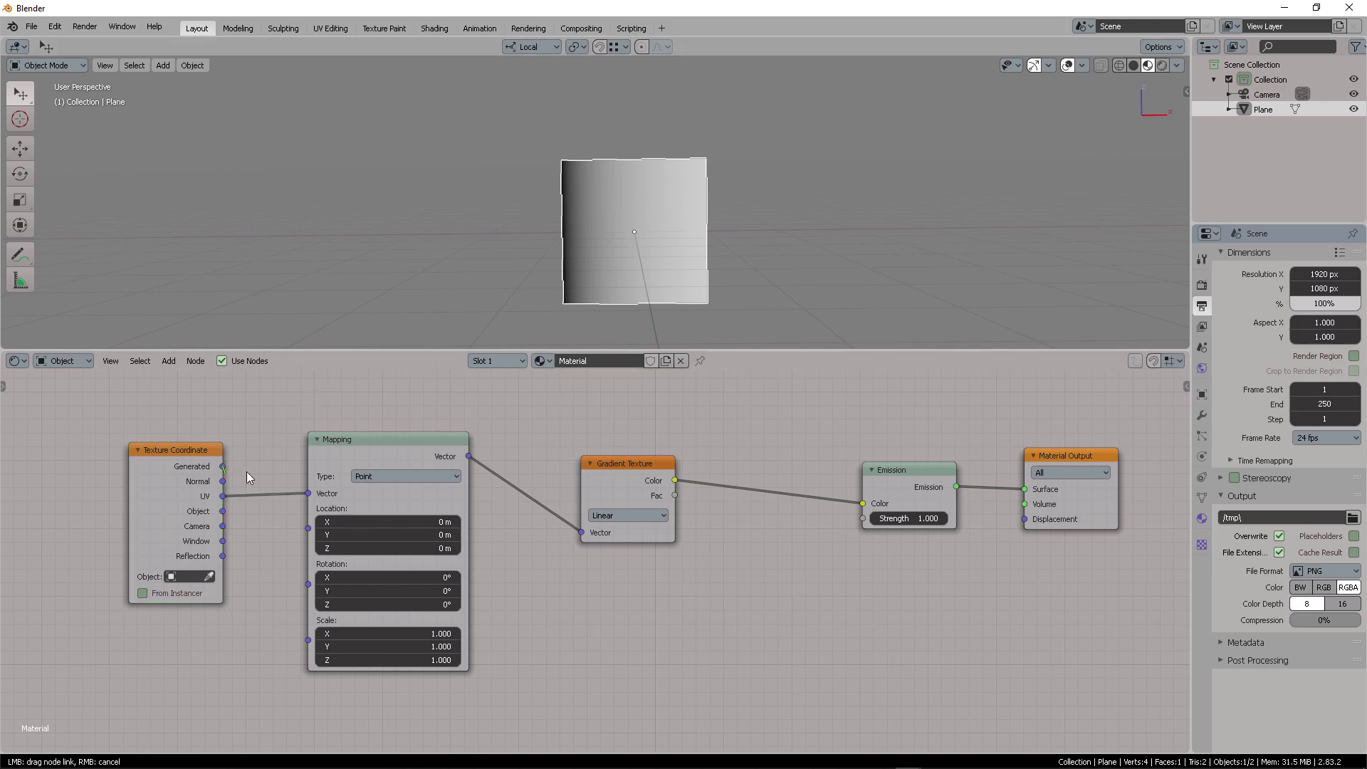
left_click_drag(294, 404, 642, 182)
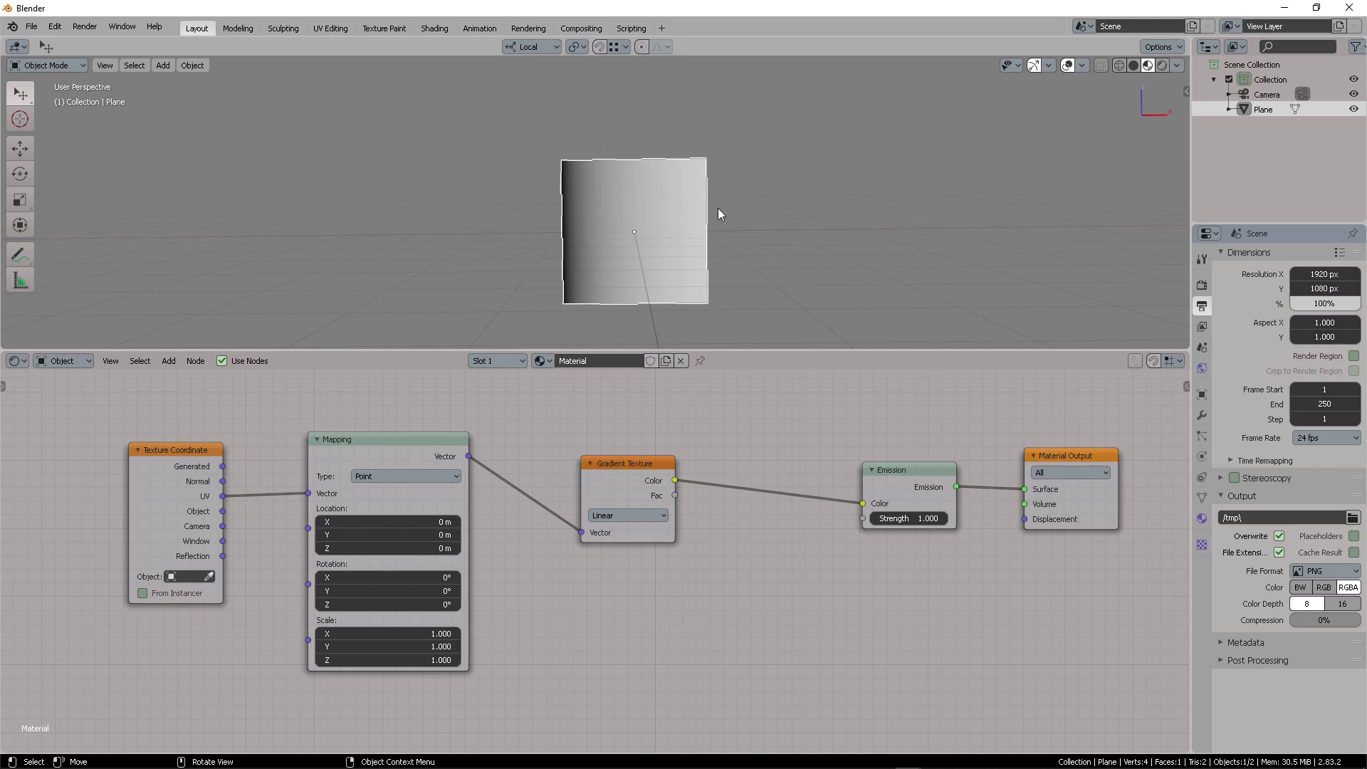
middle_click_drag(718, 208, 548, 196)
middle_click_drag(630, 220, 652, 191)
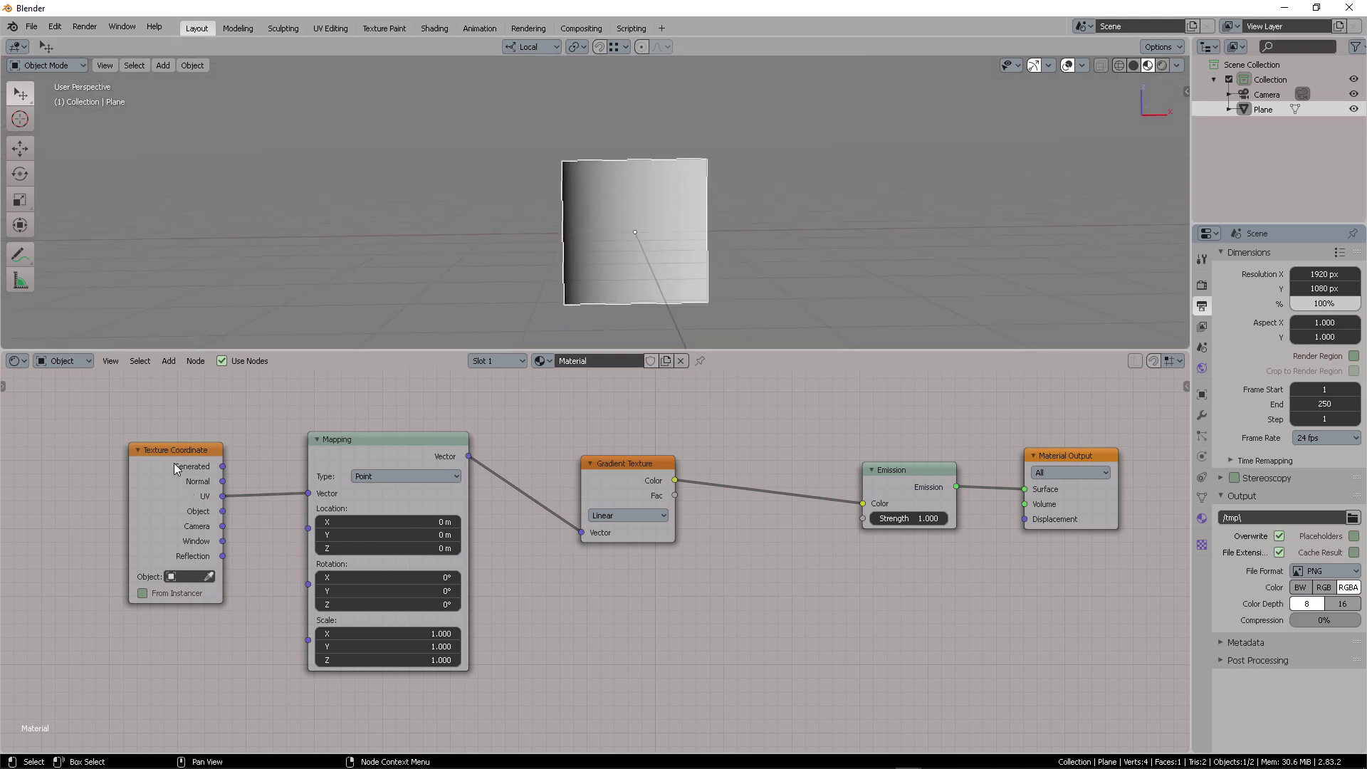
- Rearrange the Texture Coordinate, Mapping and Gradient Texture nodes so their upper edges roughly line up in a row
left_click_drag(189, 459, 198, 429)
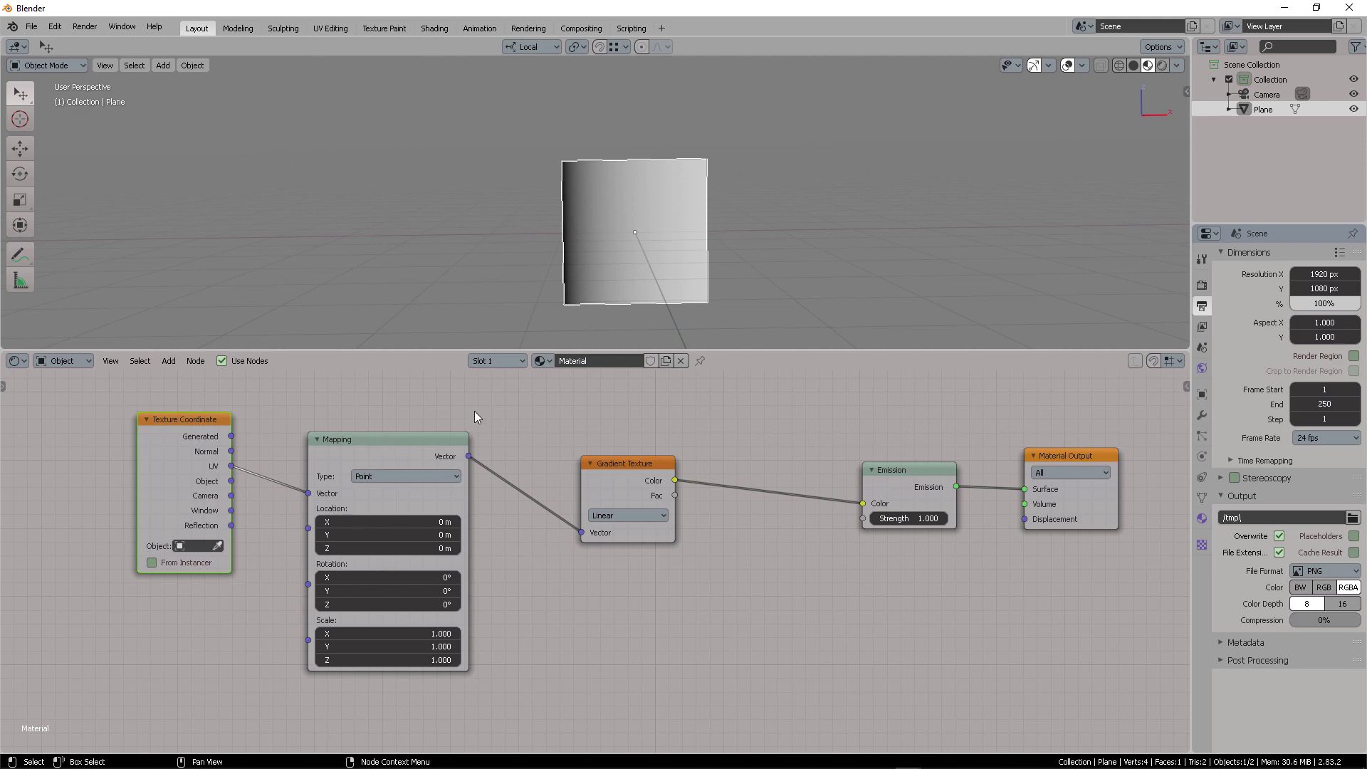
mouse_move(619, 467)
left_mouse_down()
mouse_move(688, 439)
mouse_move(636, 450)
left_mouse_up()
left_click(358, 455)
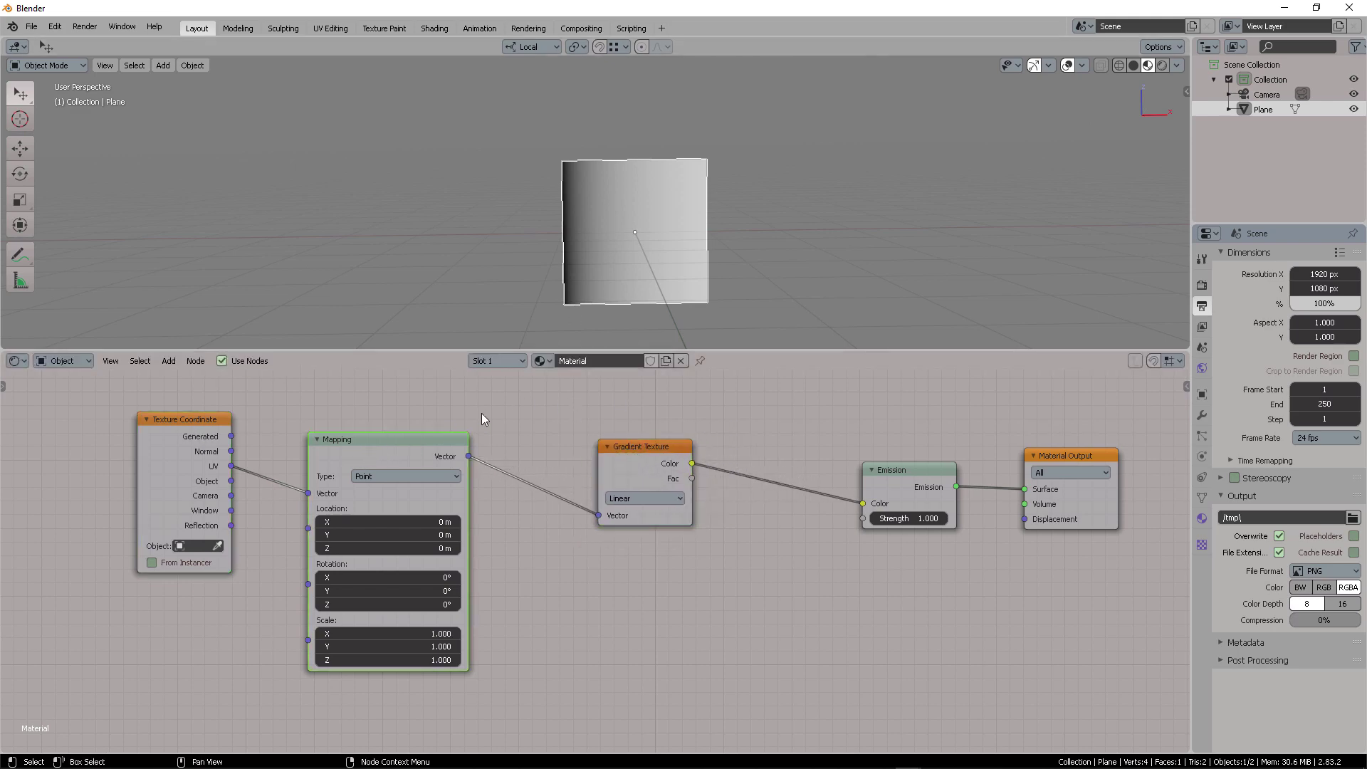
key("super")
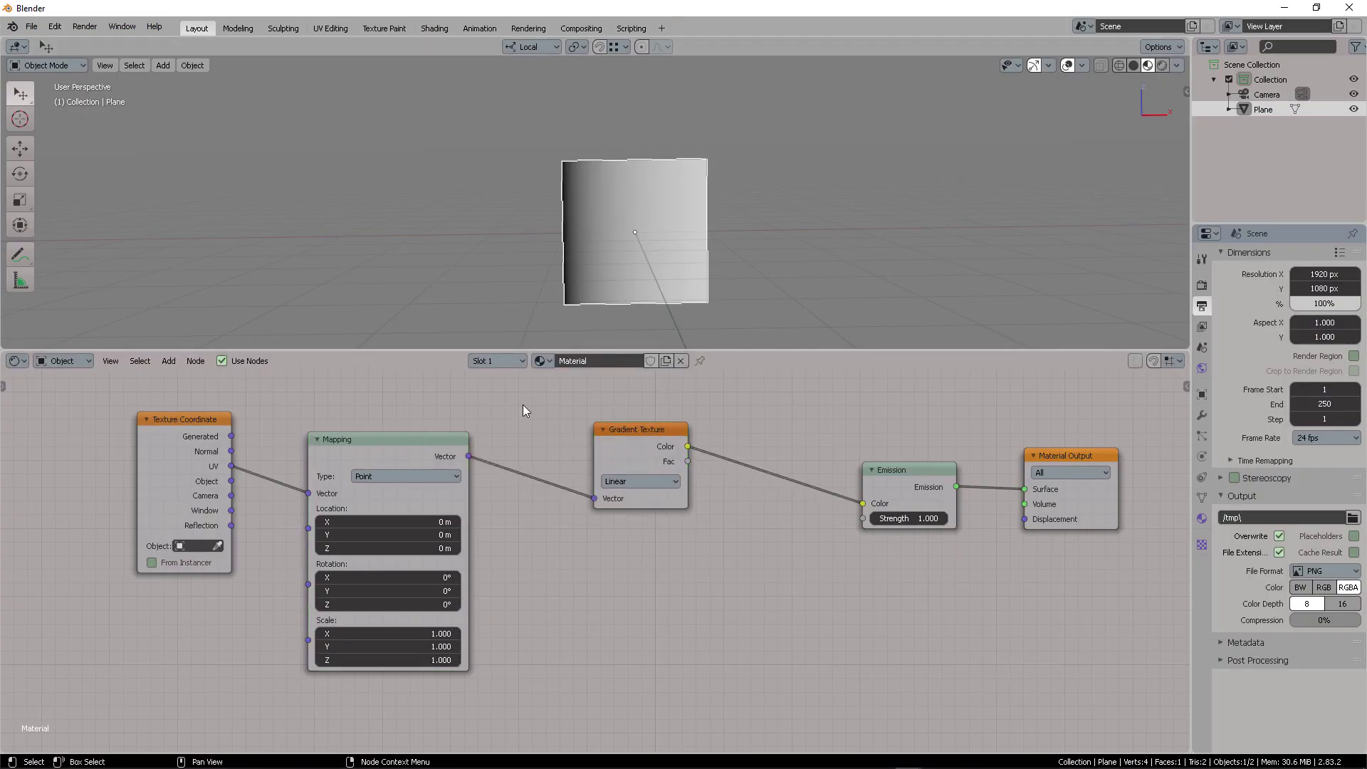
middle_click_drag(518, 552, 559, 527)
left_click_drag(444, 430, 456, 400)
left_click(455, 437)
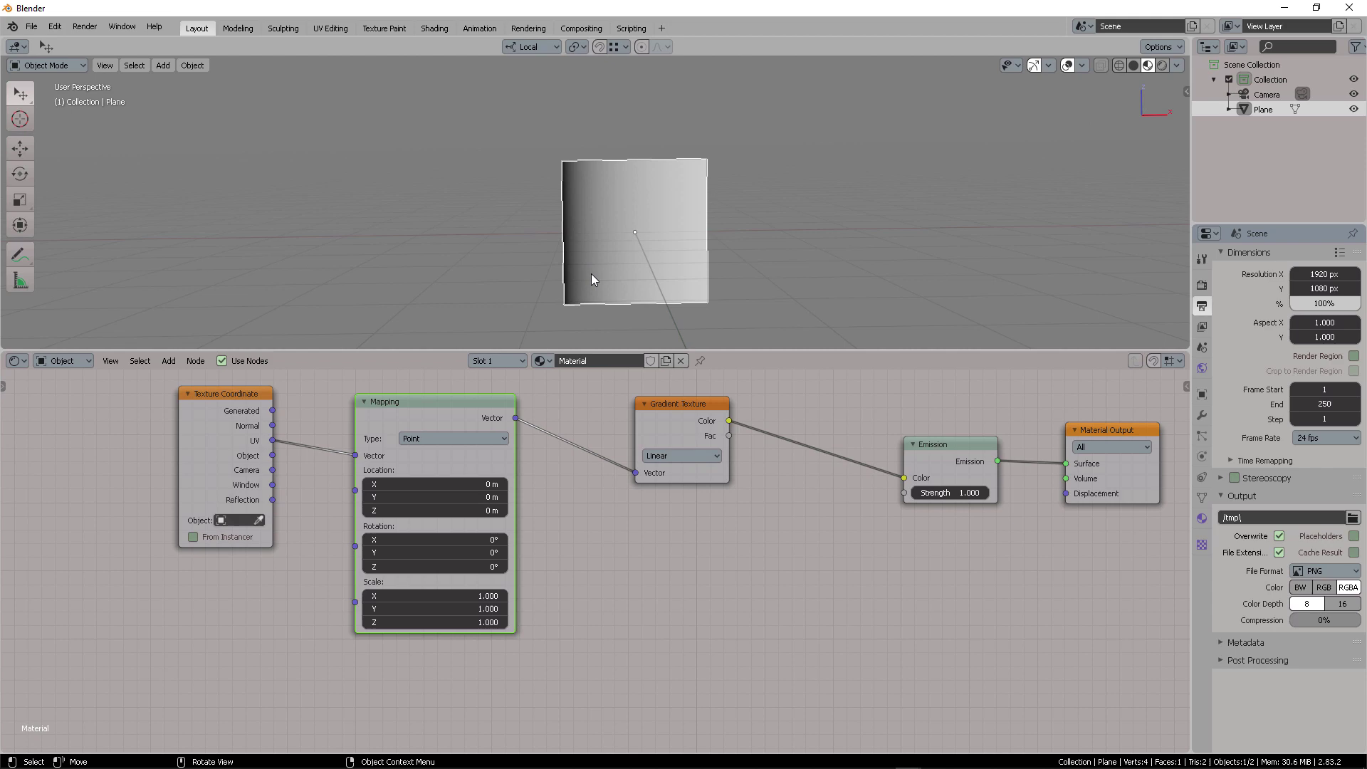
left_click_drag(676, 415, 648, 409)
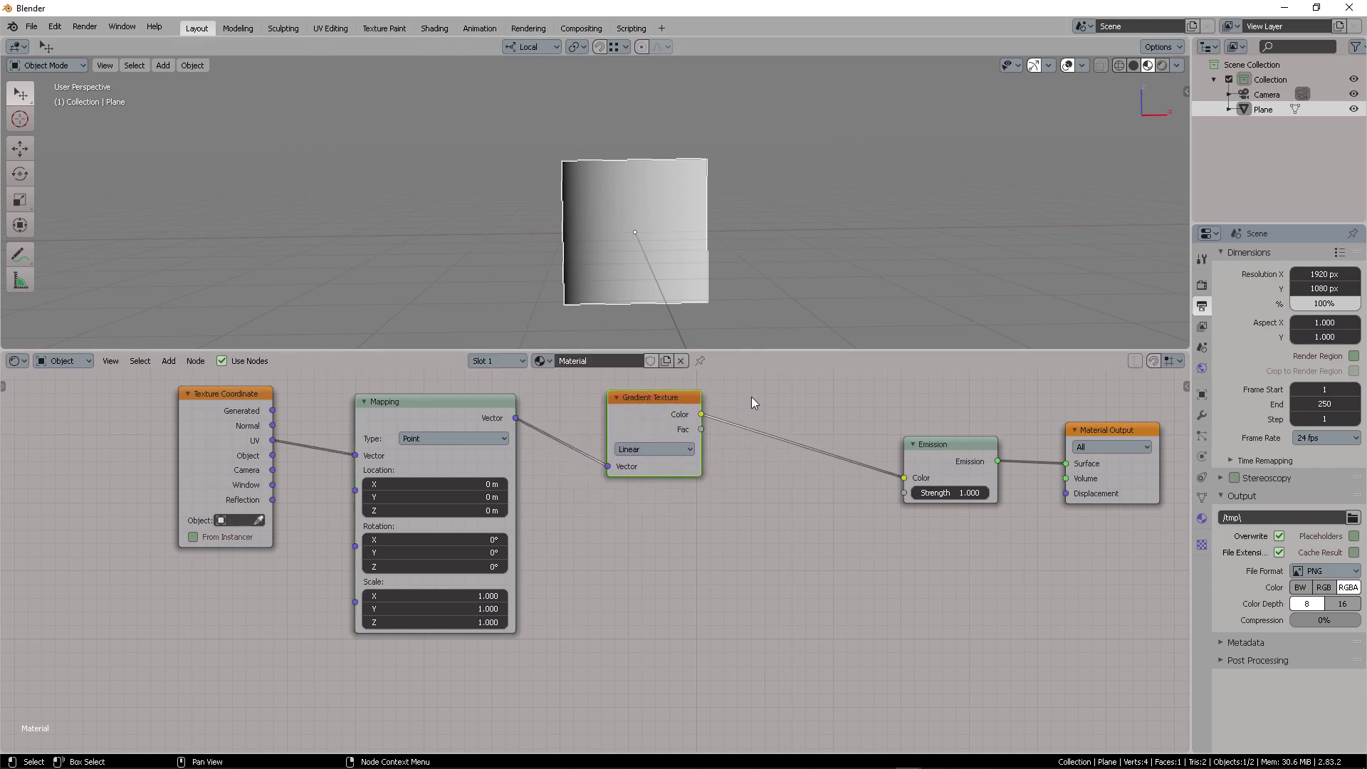
- Add a ColorRamp node and place it below the Gradient Texture node
left_click(783, 396)
key("shift+a")
left_click(771, 499)
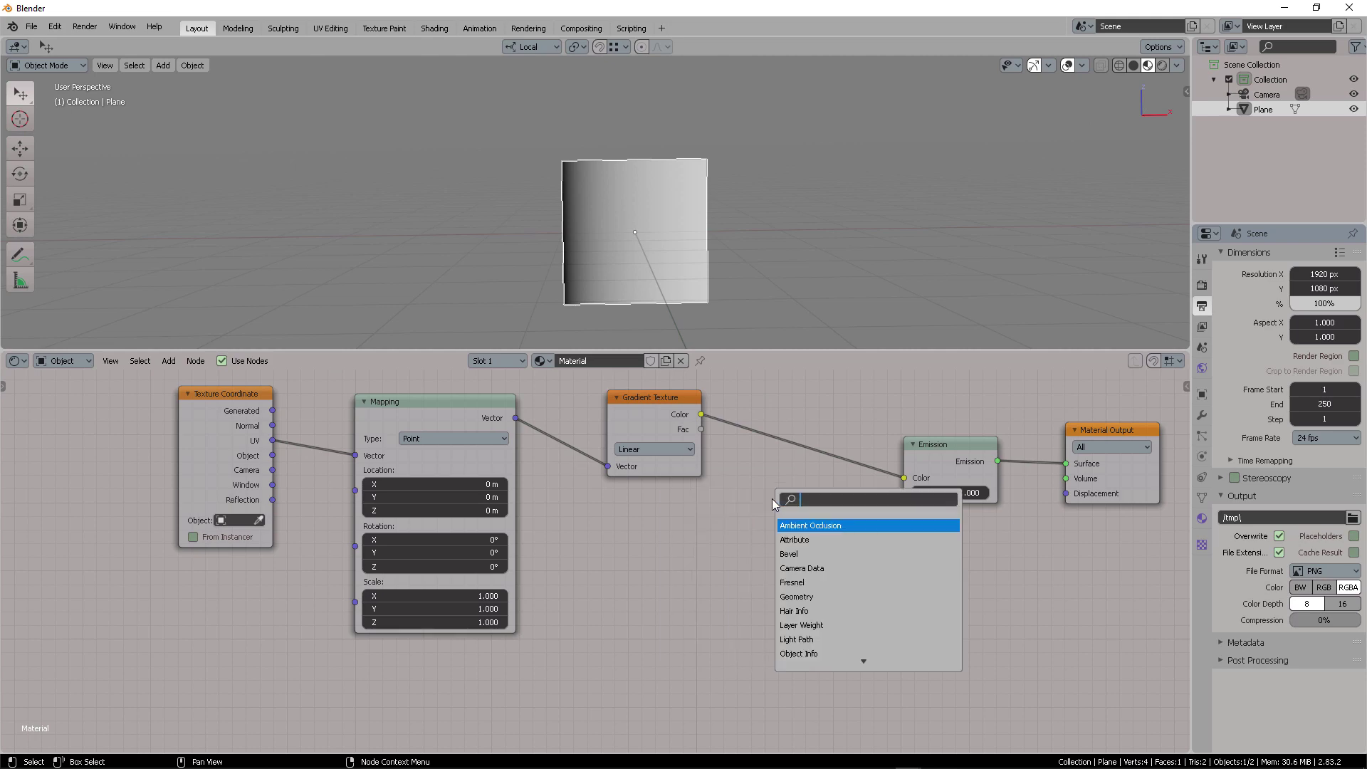
type("ramp")
key("Return")
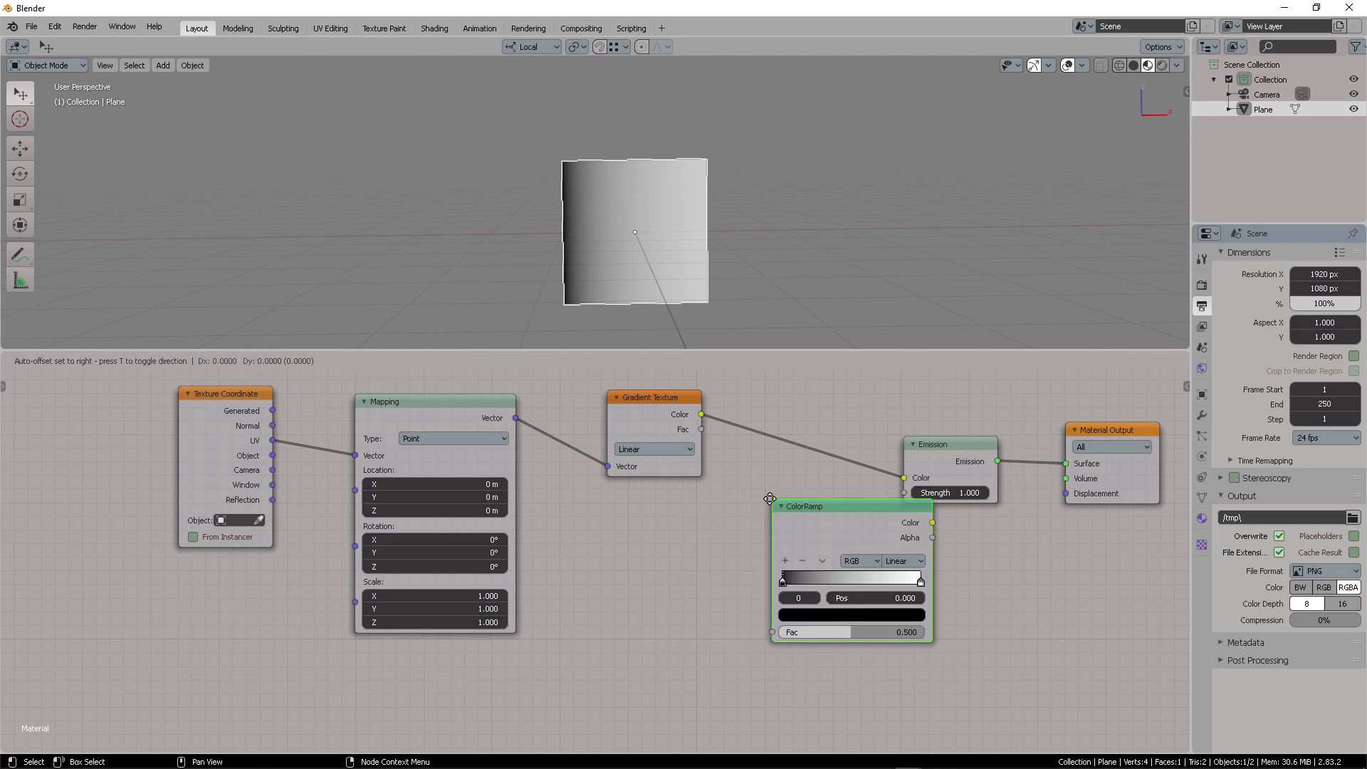
left_click(769, 603)
mouse_move(817, 607)
left_mouse_down()
mouse_move(726, 606)
mouse_move(826, 611)
left_mouse_up()
key("g")
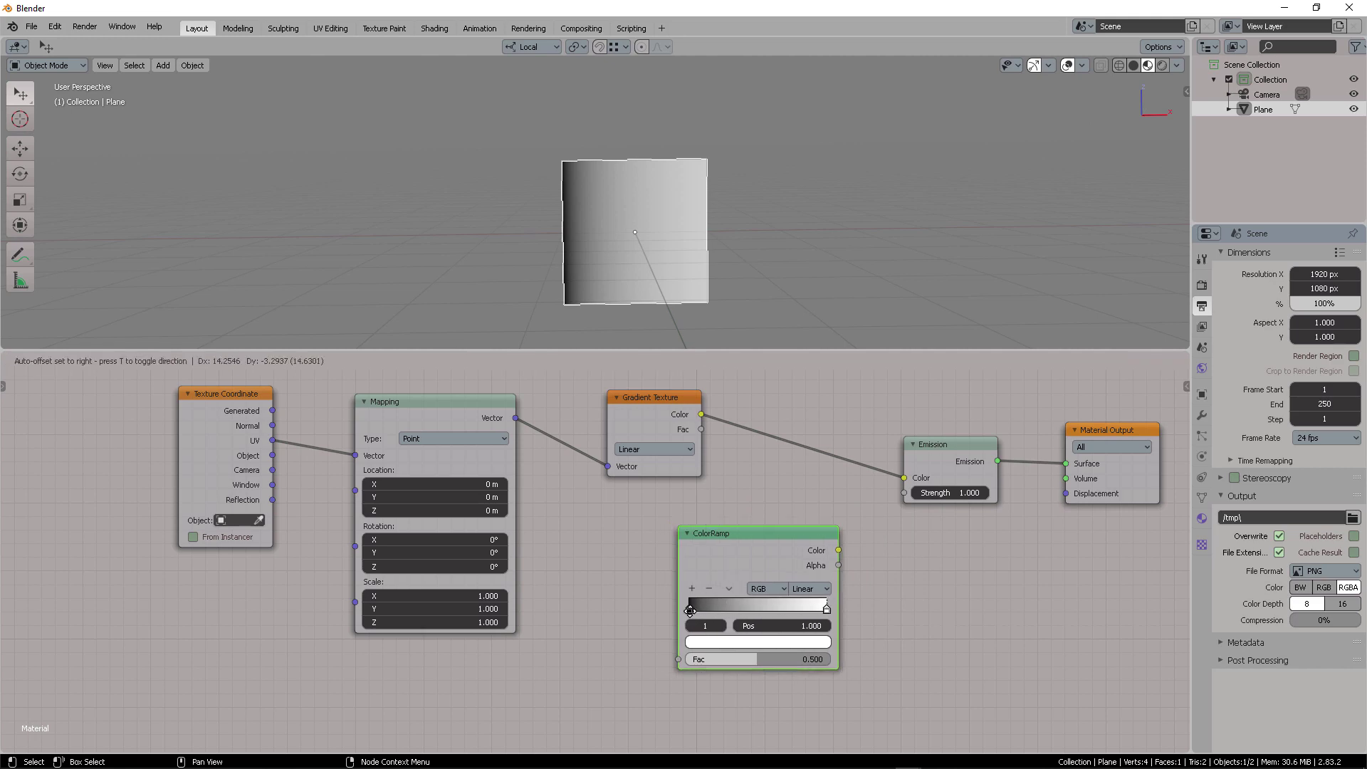
left_click(645, 601)
- Move the ColorRamp's black stop to position 0.367
left_click_drag(646, 598, 697, 600)
left_click_drag(604, 183, 609, 188)
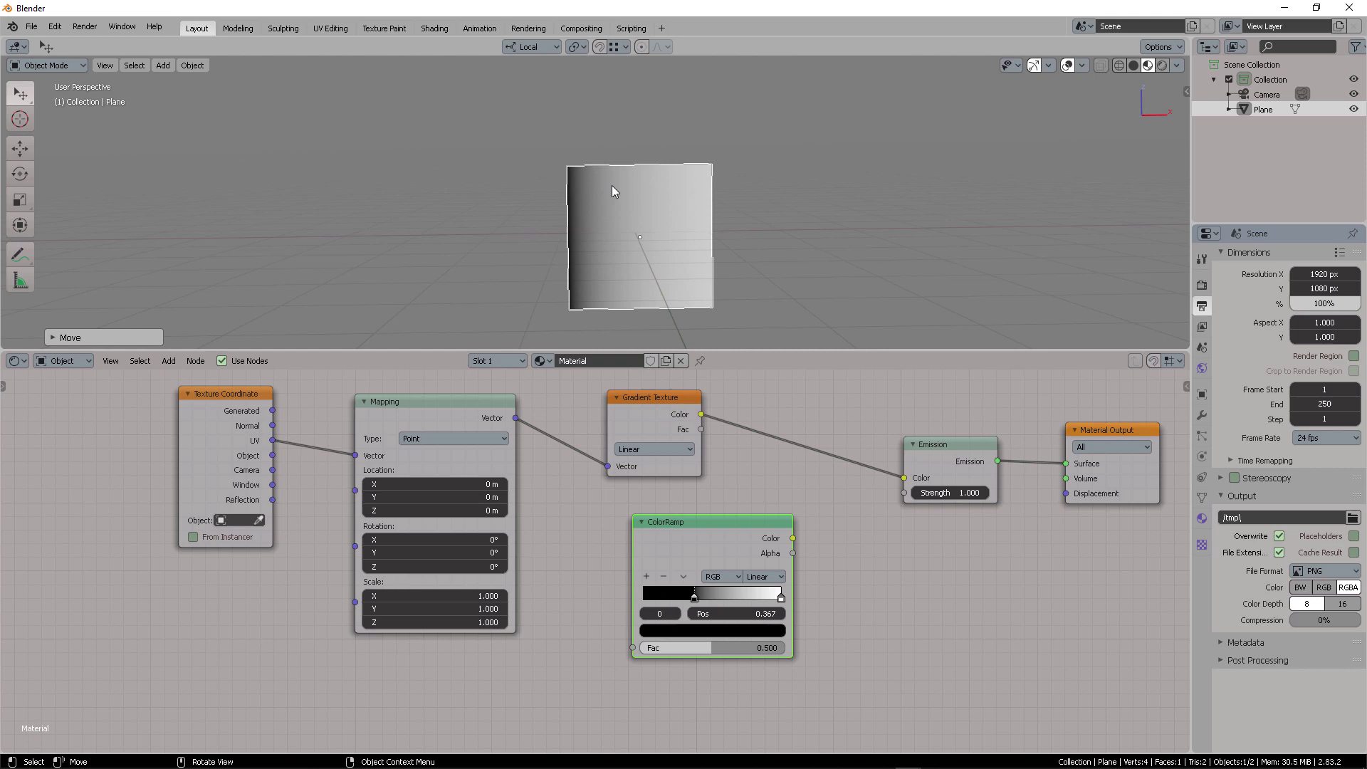
middle_click_drag(753, 434, 567, 458)
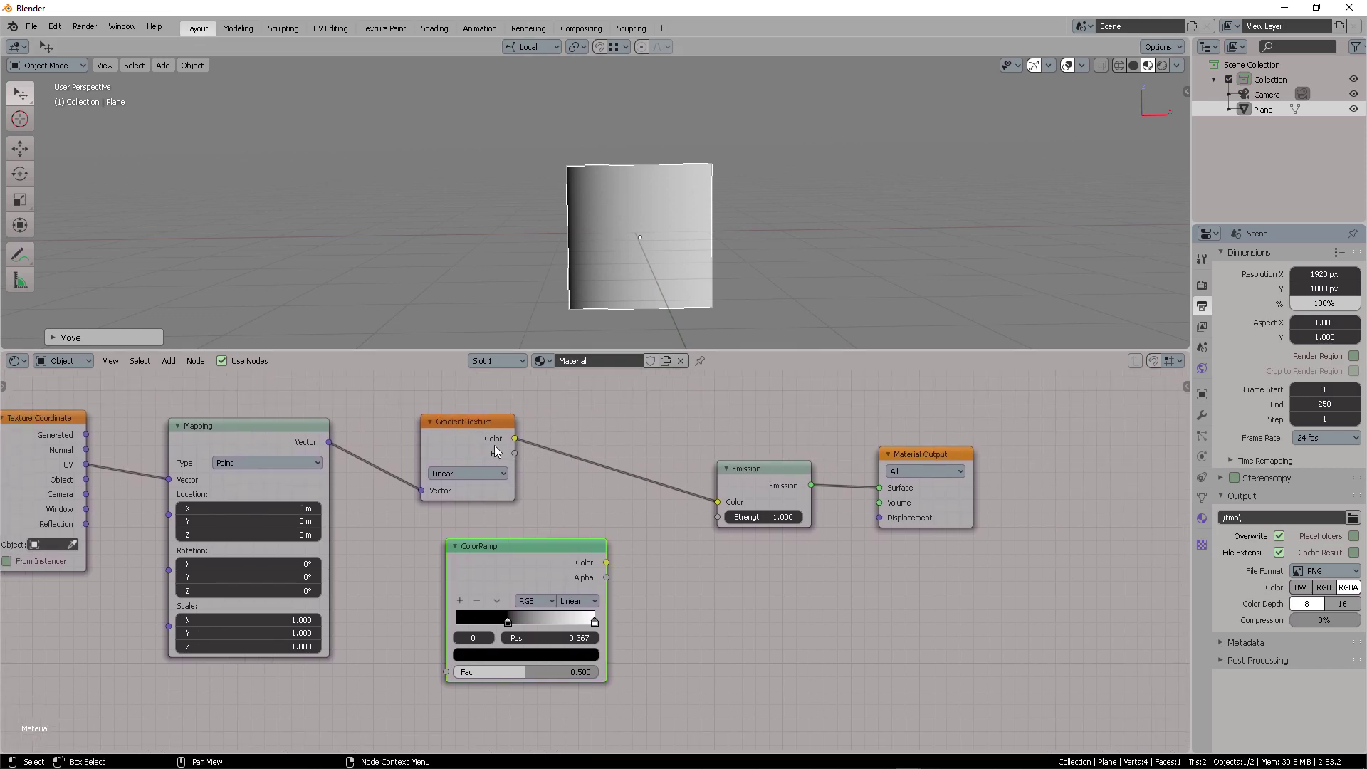
- Place the ColorRamp between the Gradient Texture and Emission nodes, linking Gradient Fac to its Fac input and its Color output to Emission Color
left_click_drag(474, 439, 441, 436)
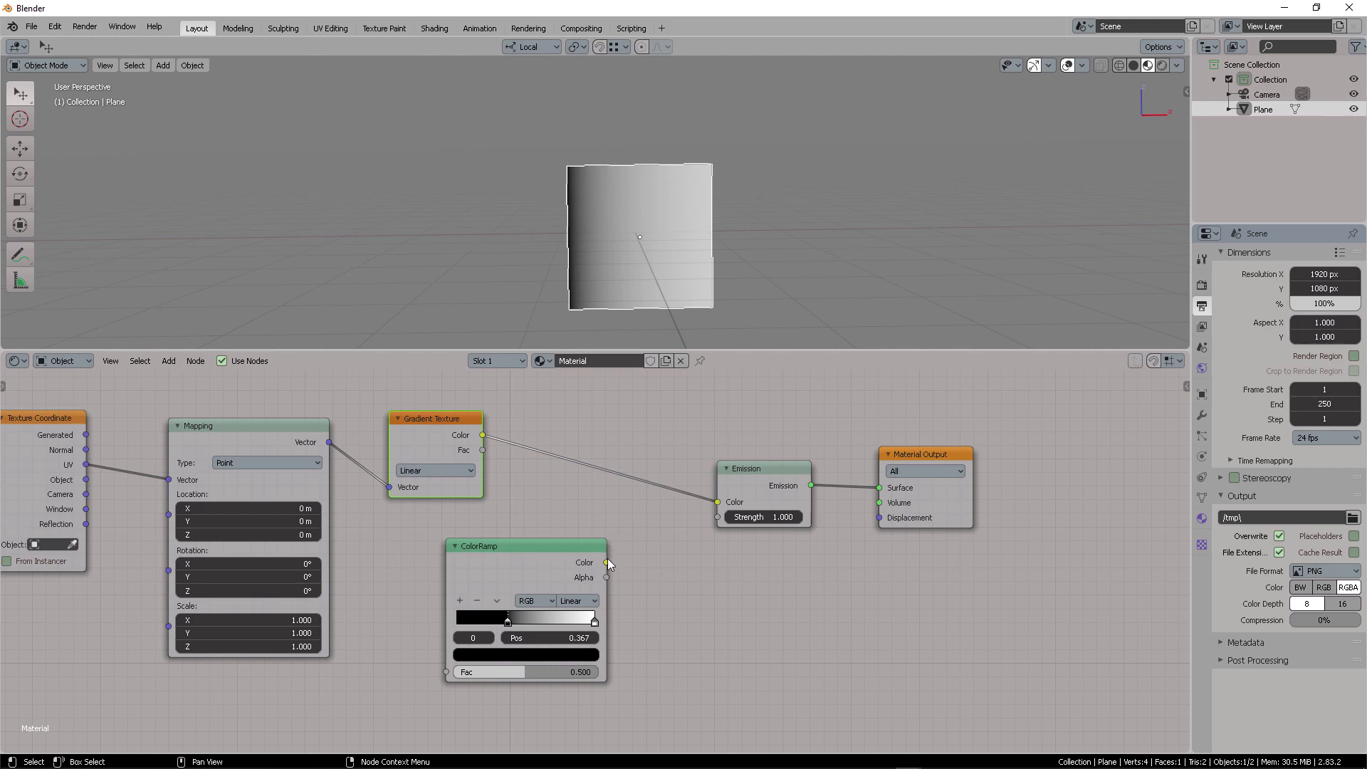
mouse_move(608, 562)
left_mouse_down()
mouse_move(639, 560)
mouse_move(619, 558)
left_mouse_up()
left_click_drag(504, 555, 576, 548)
left_click_drag(482, 449, 517, 664)
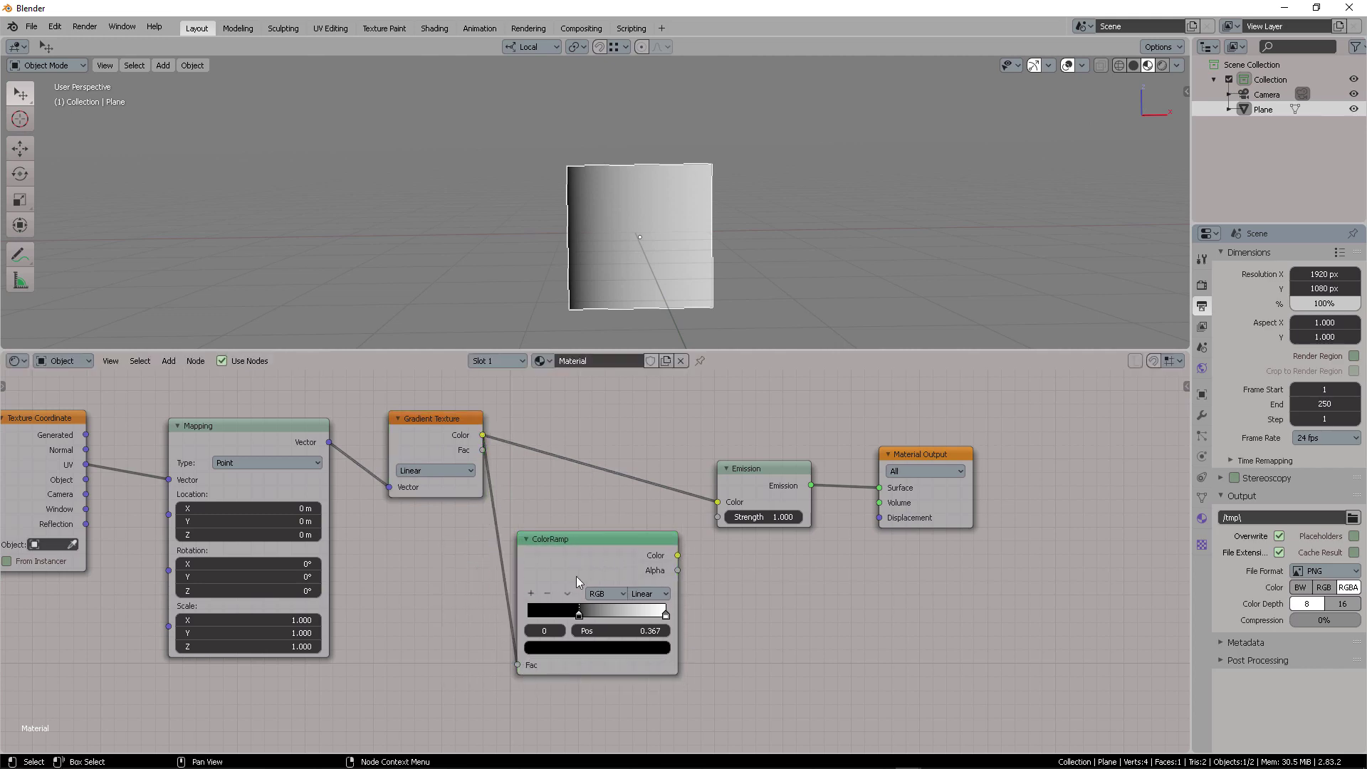
left_click_drag(577, 580, 570, 549)
left_click_drag(667, 527, 717, 502)
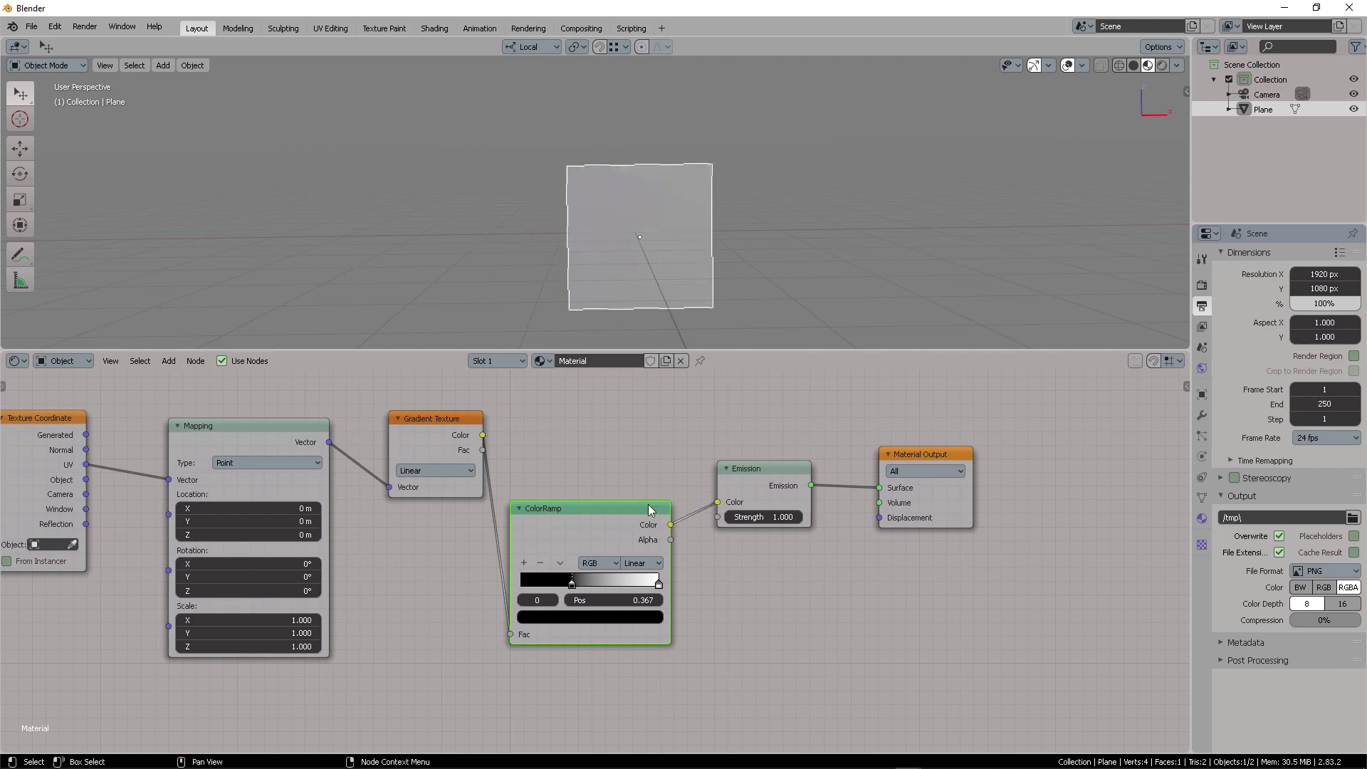
left_click_drag(618, 523, 630, 431)
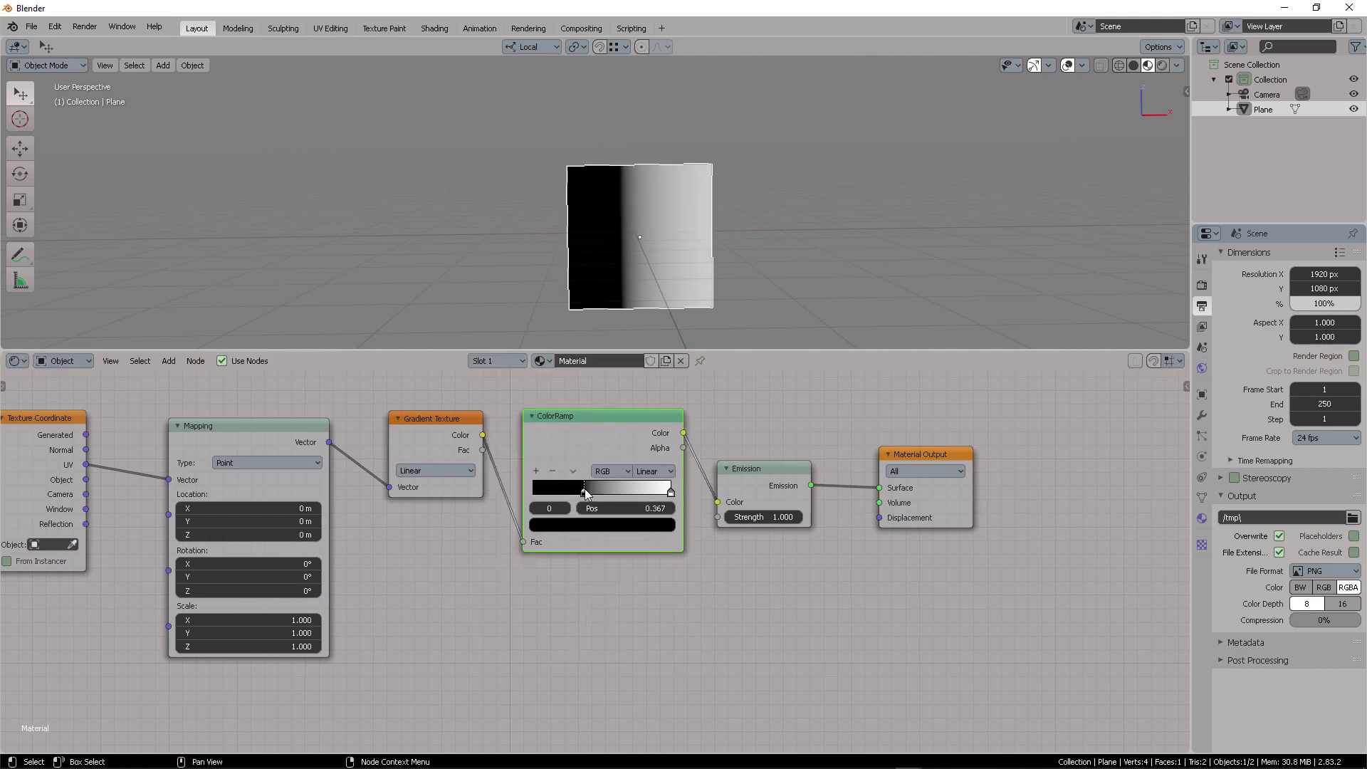
- Set the ColorRamp's black stop to position 0.000 and lower the node slightly beside the Emission node
left_click_drag(584, 489, 520, 502)
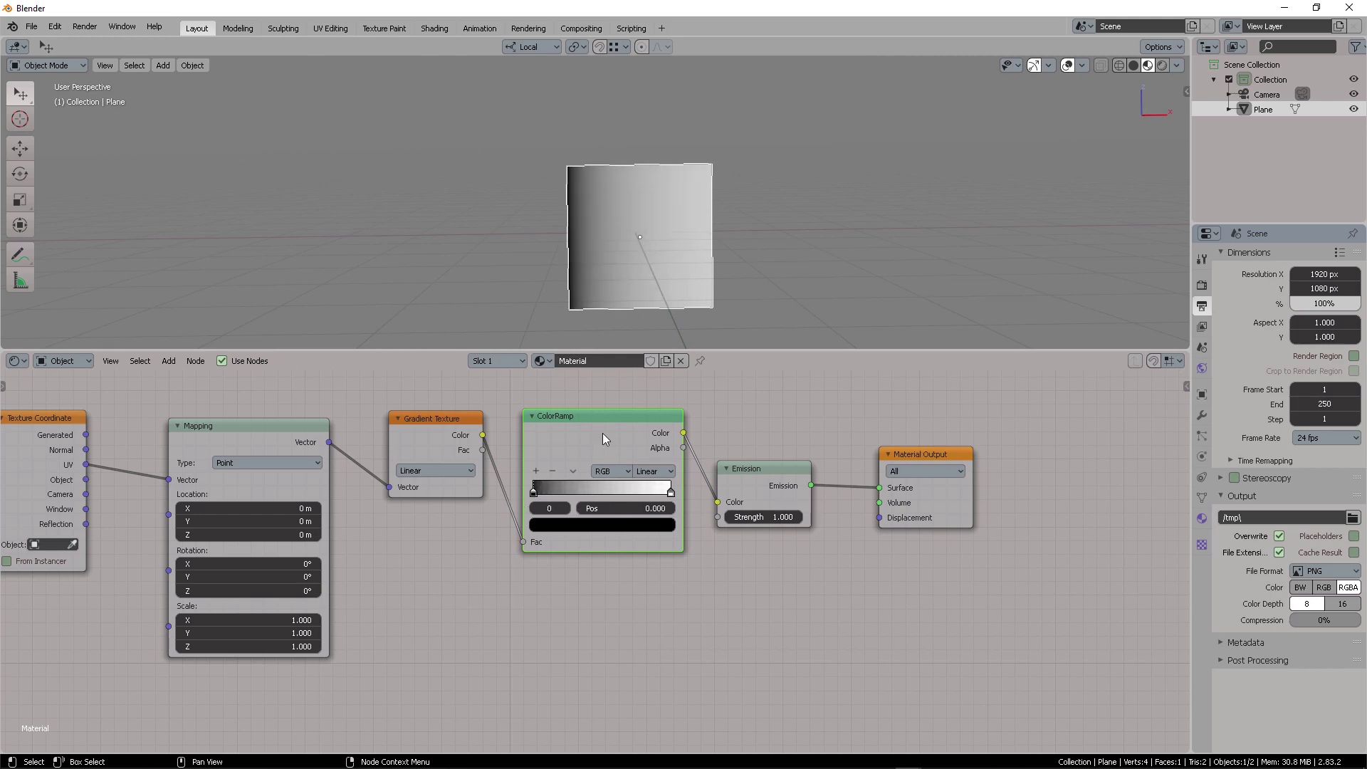
left_click_drag(602, 433, 616, 471)
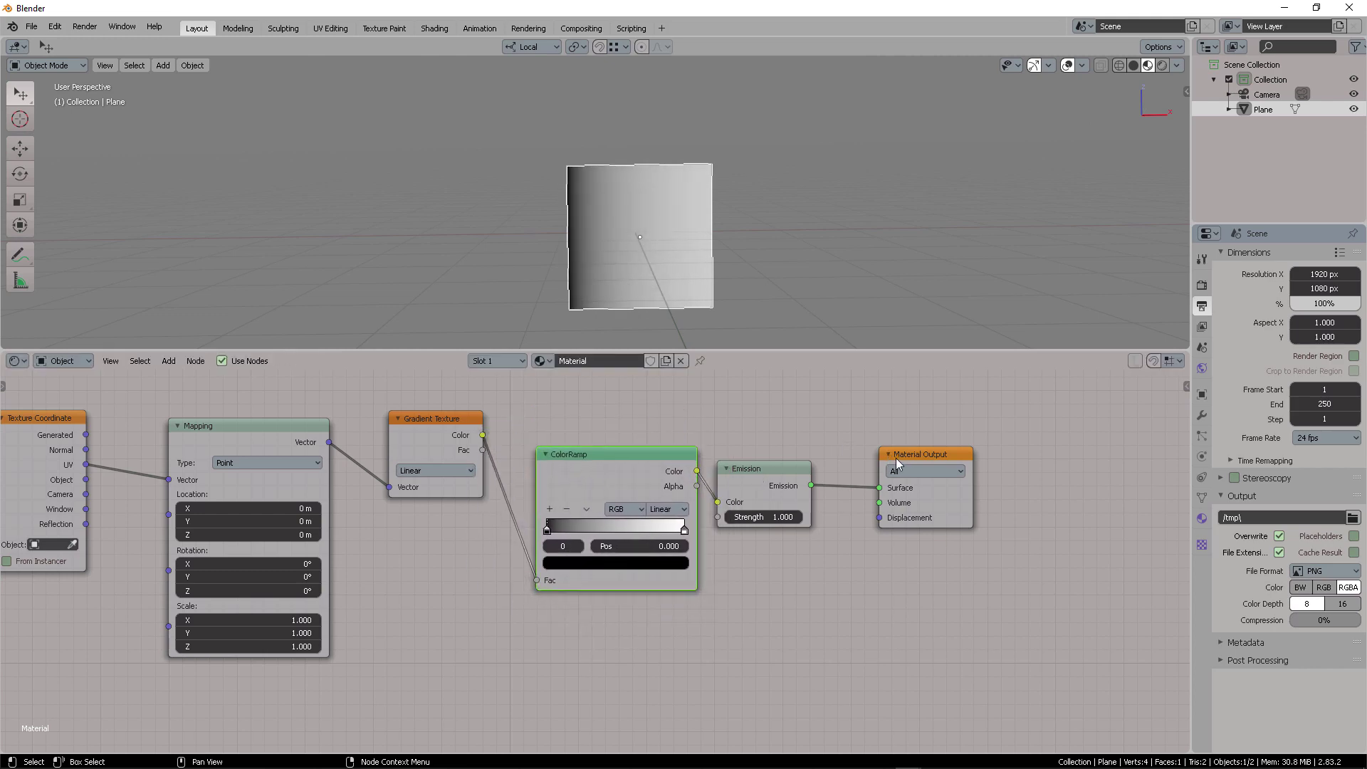
- Space the Material Output and Emission nodes farther from the ColorRamp and raise the ColorRamp to their level
left_click_drag(899, 464, 946, 445)
left_click_drag(756, 469, 812, 447)
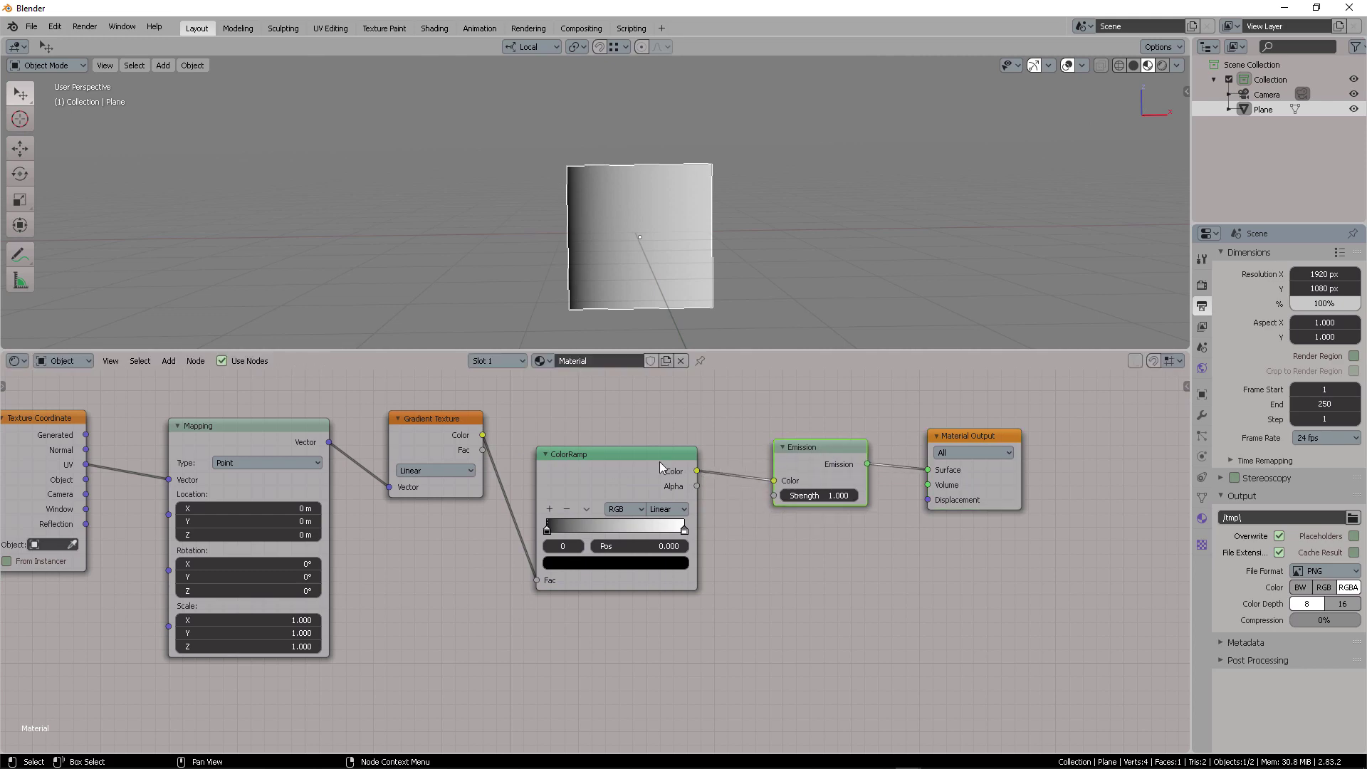
mouse_move(611, 471)
left_mouse_down()
mouse_move(610, 439)
mouse_move(612, 456)
left_mouse_up()
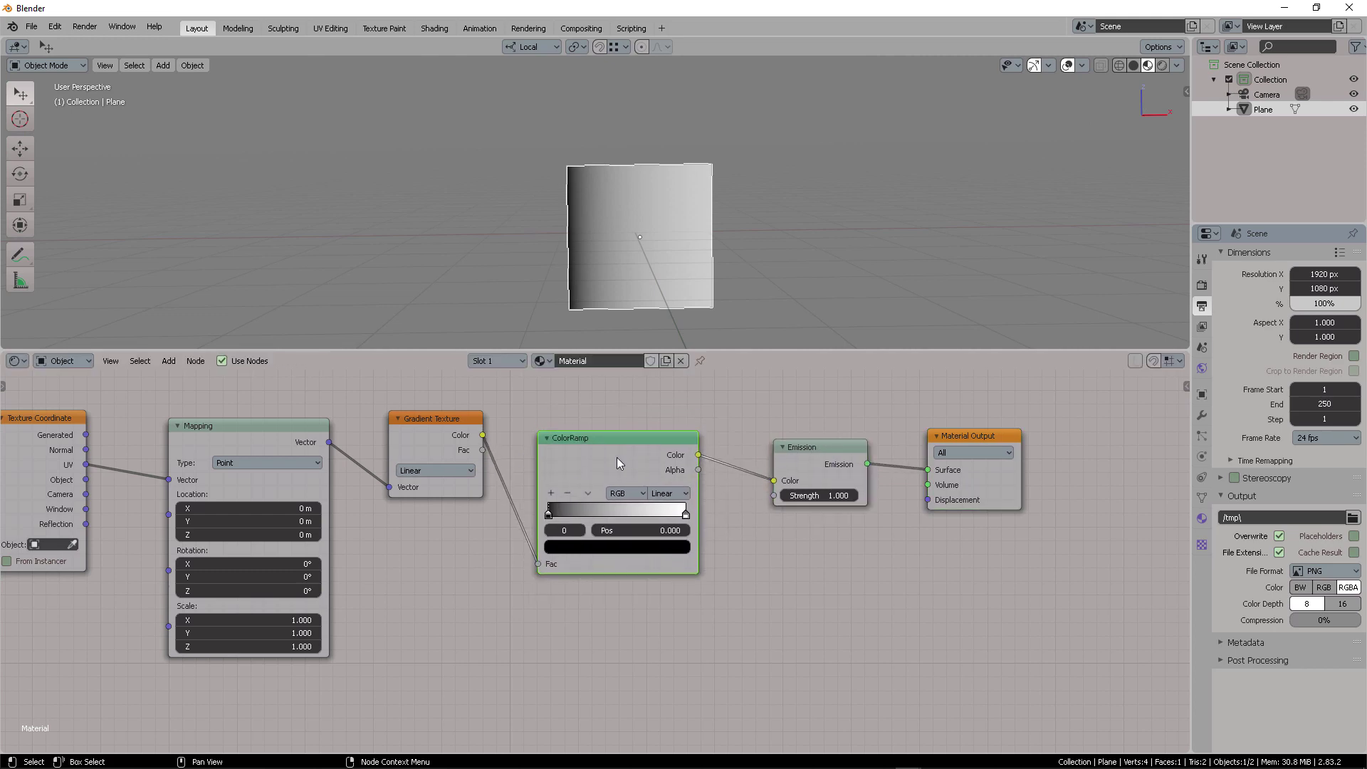
- Move the ColorRamp's black stop to position 0.487 and shift the Gradient Texture node slightly closer to the ColorRamp
left_click_drag(685, 513, 727, 501)
left_click_drag(556, 512, 620, 518)
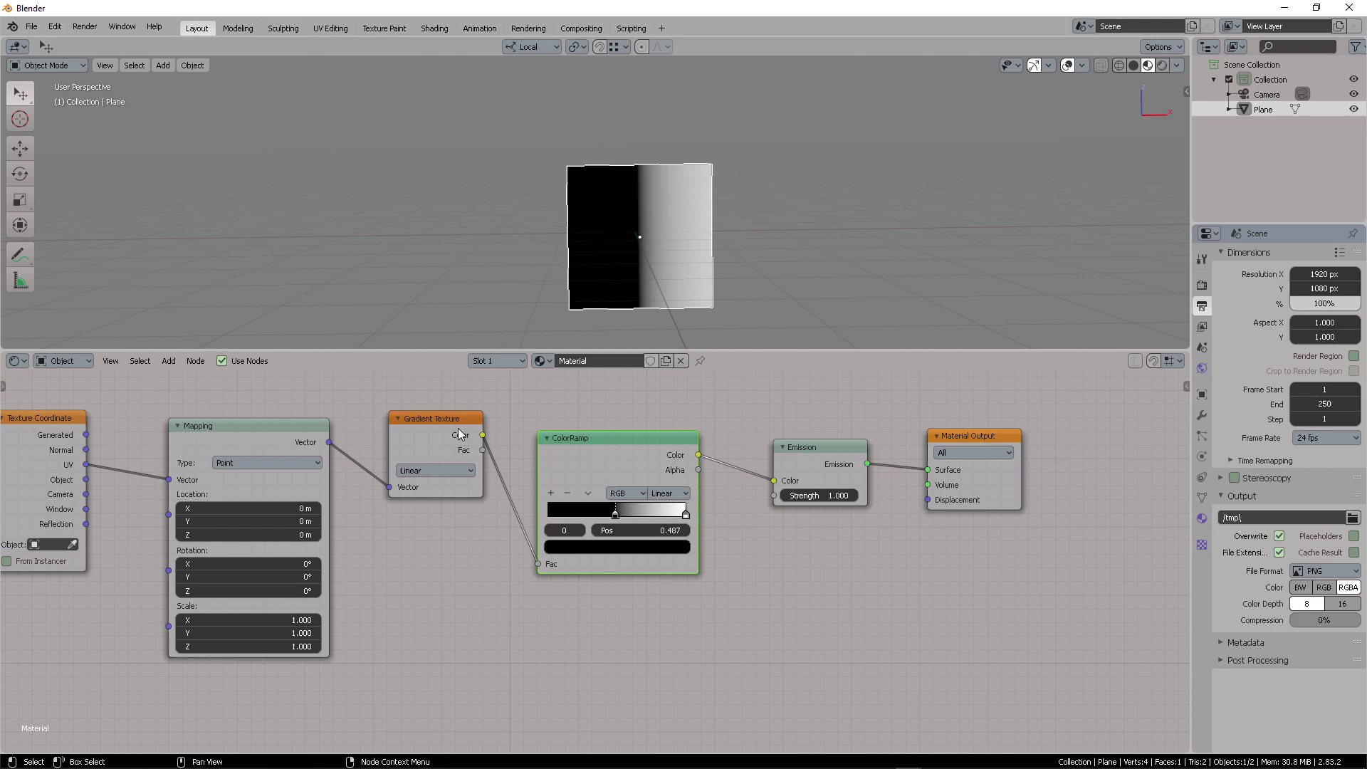
left_click_drag(458, 428, 444, 454)
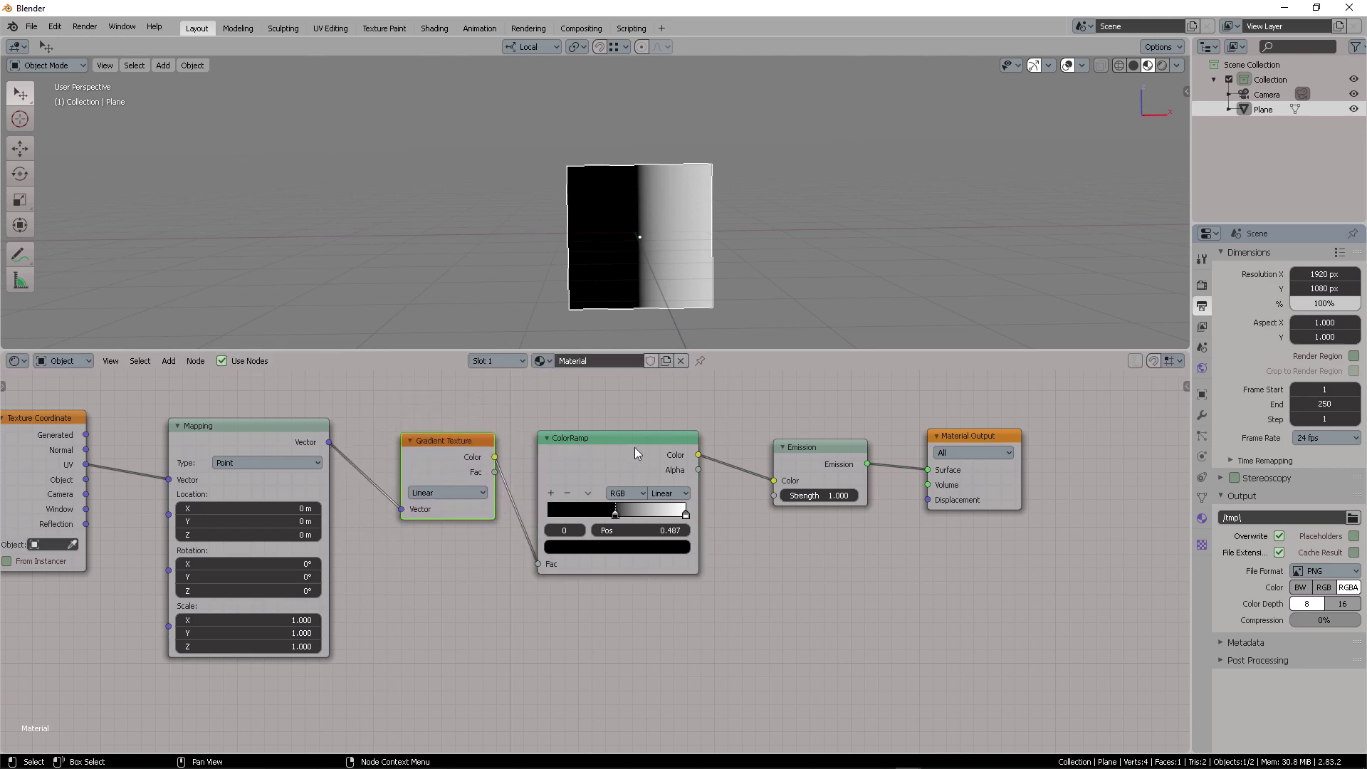
left_click_drag(635, 450, 635, 443)
- Add a third stop to the ColorRamp, with a light middle stop and the last stop black at position 0.748
left_click_drag(687, 509, 646, 503)
left_click(680, 500)
left_click(546, 480)
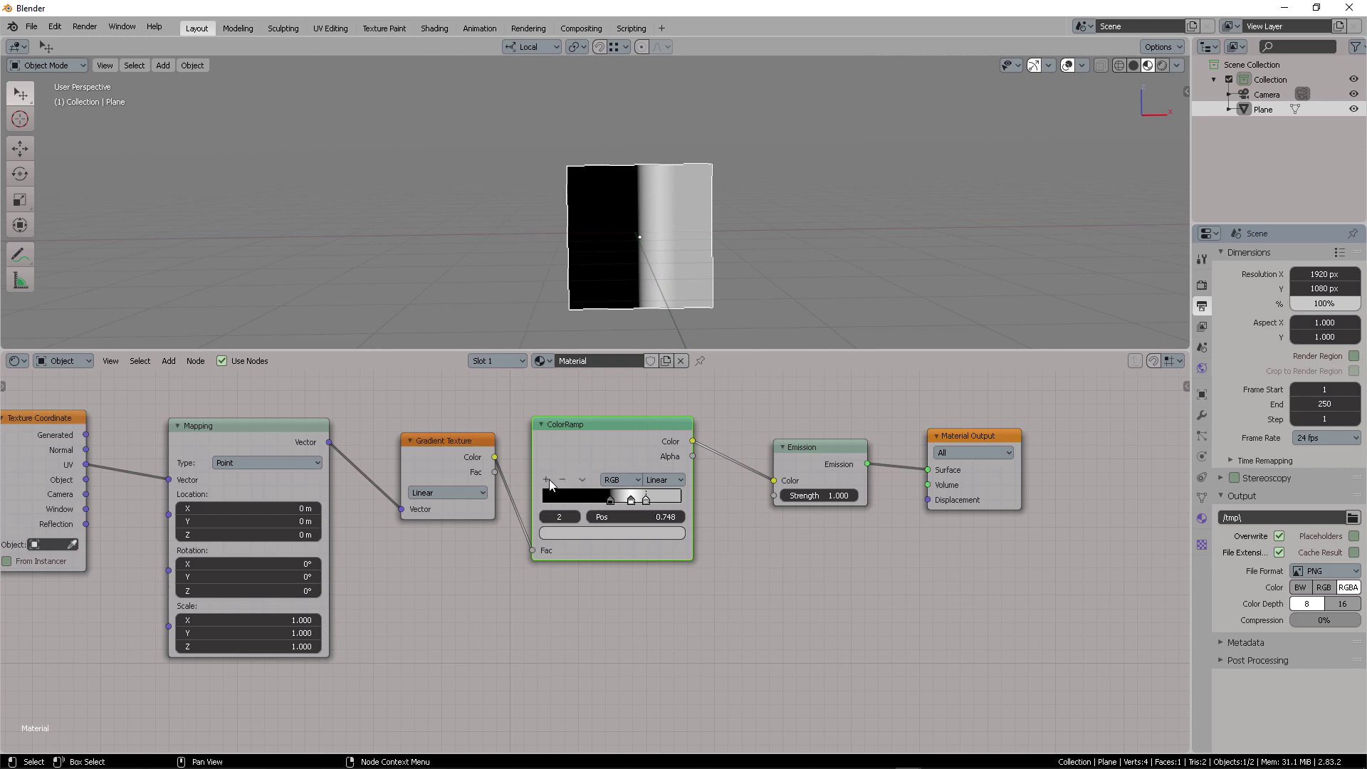
left_click(630, 531)
left_click_drag(659, 404, 656, 429)
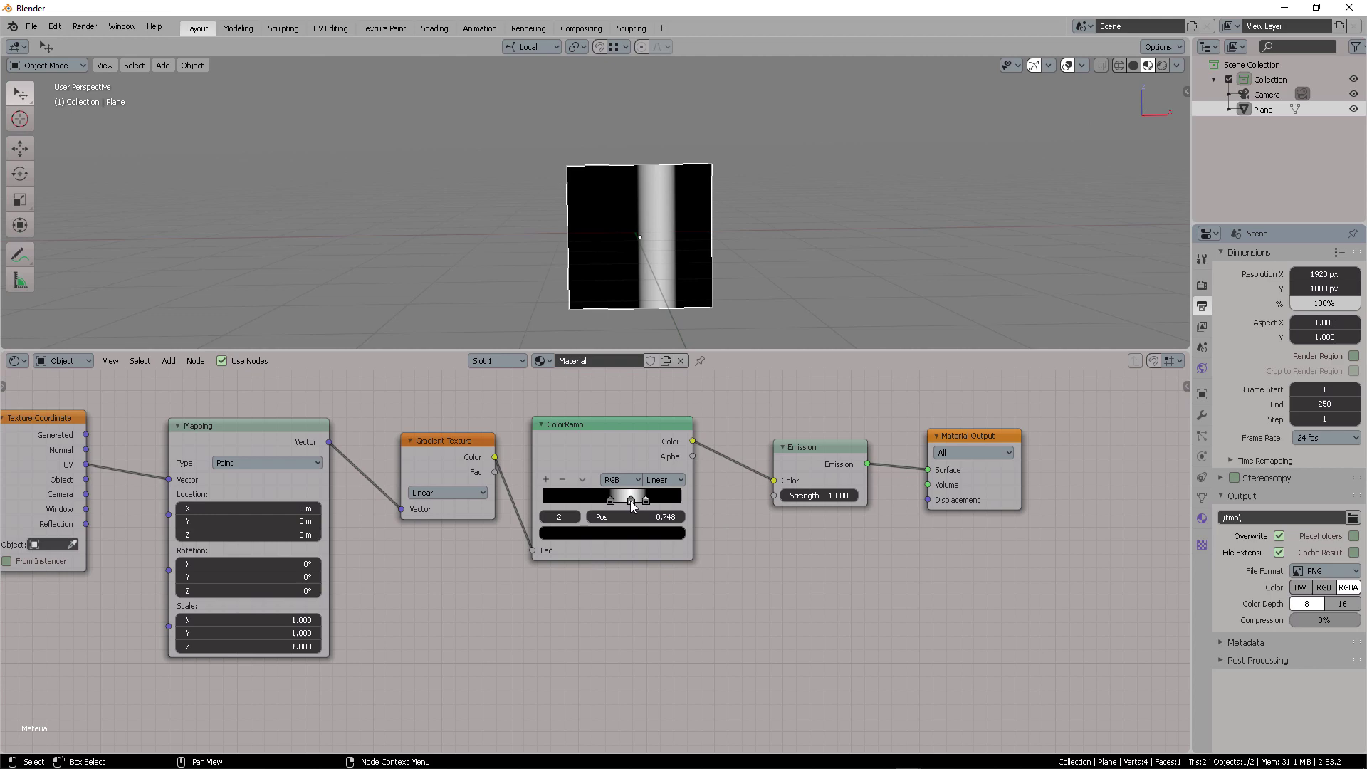
- Shift the ColorRamp stops toward the start with the last one at 0.496, and raise the Mapping node beside Texture Coordinate
mouse_move(631, 501)
left_mouse_down()
mouse_move(578, 500)
mouse_move(610, 502)
left_mouse_up()
left_click(639, 497)
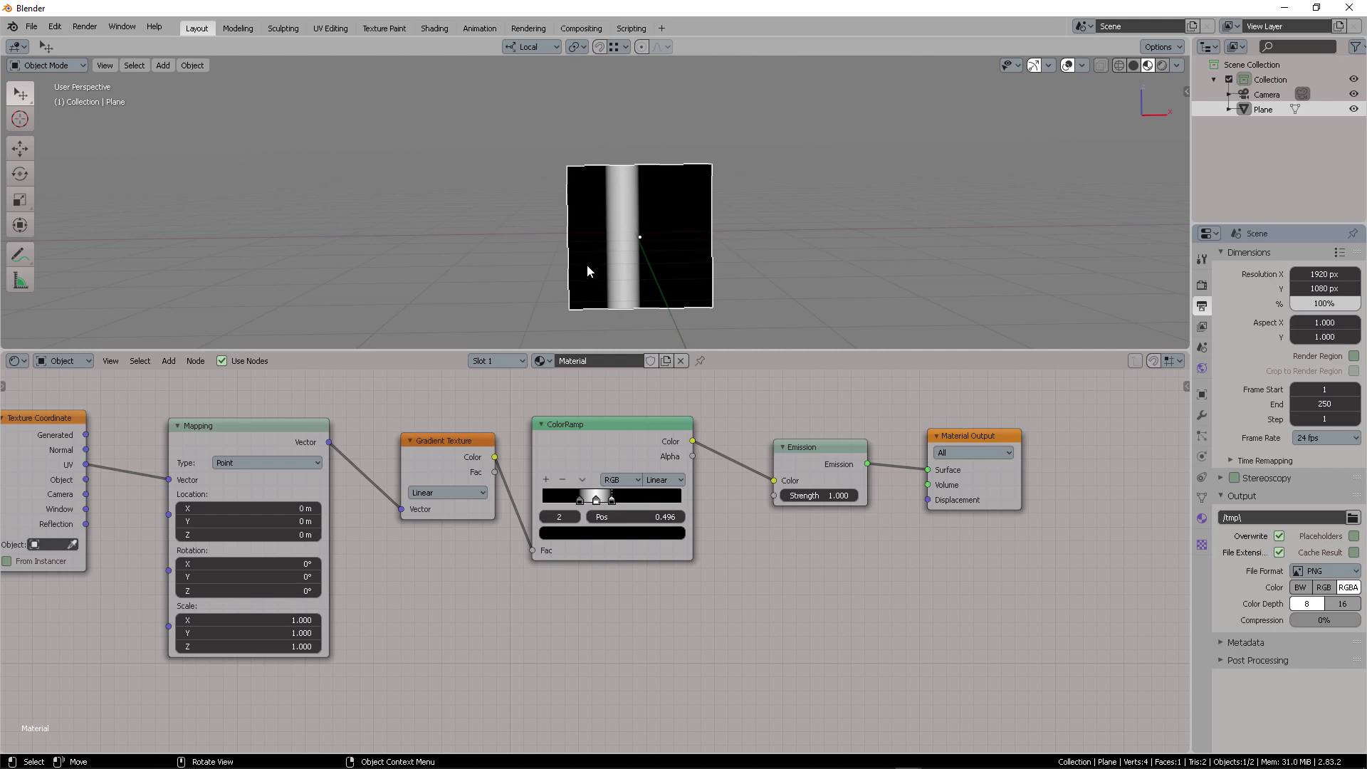
middle_click_drag(818, 406, 892, 415)
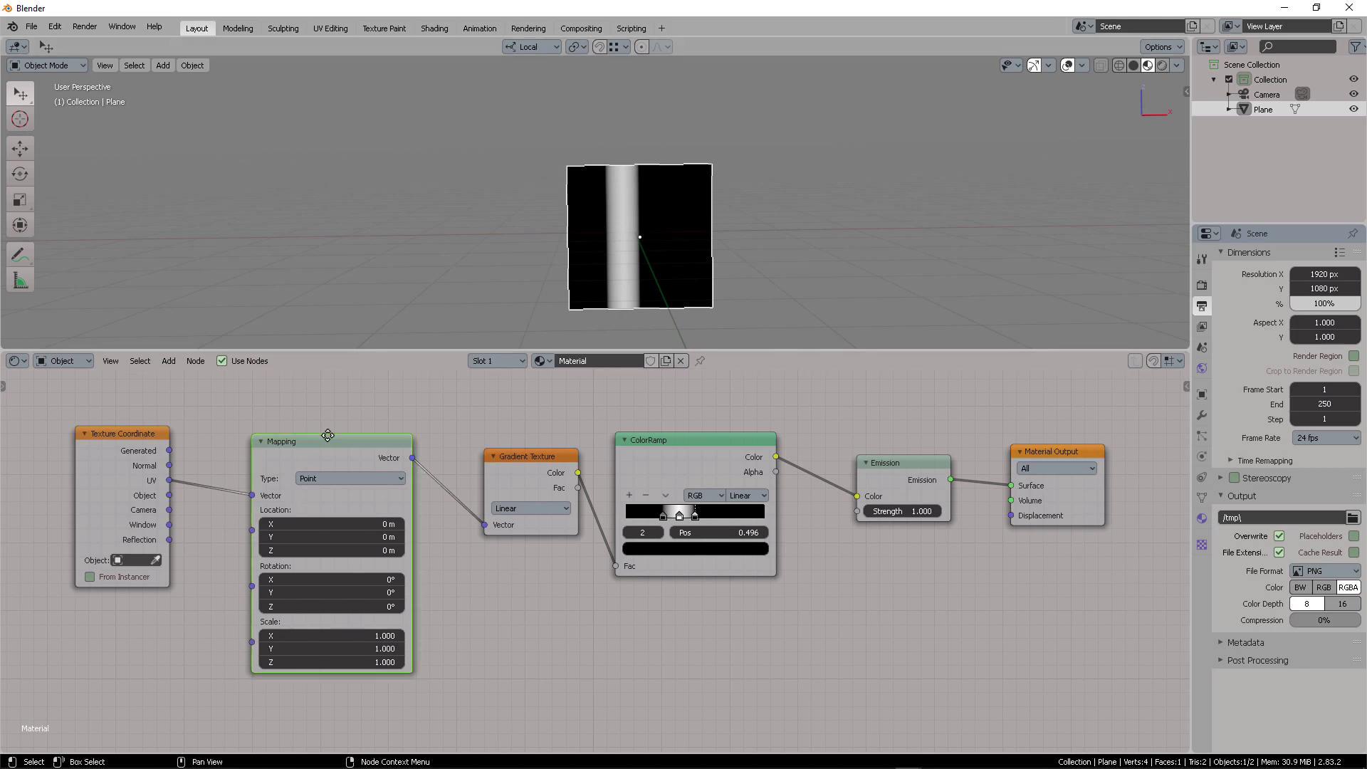
left_click_drag(304, 435, 317, 406)
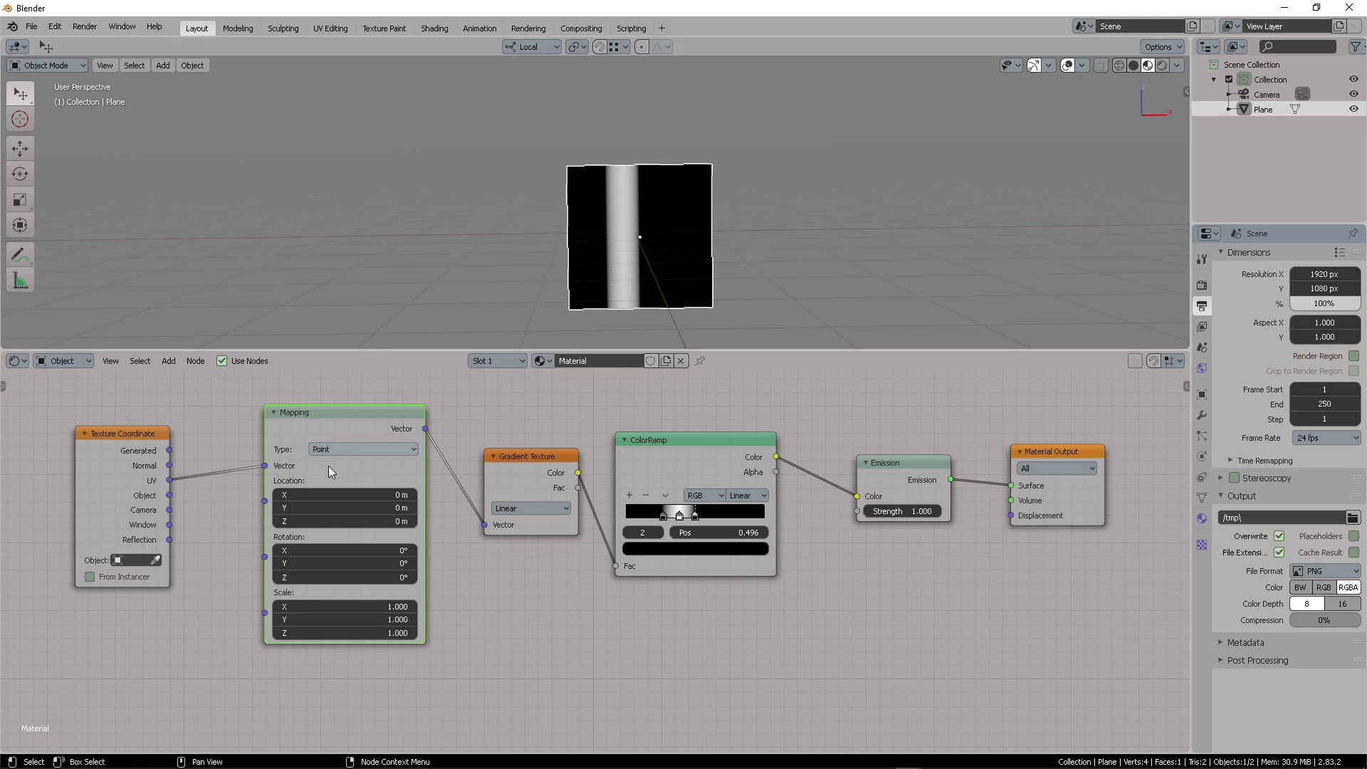
mouse_move(330, 420)
left_mouse_down()
mouse_move(356, 403)
mouse_move(313, 423)
left_mouse_up()
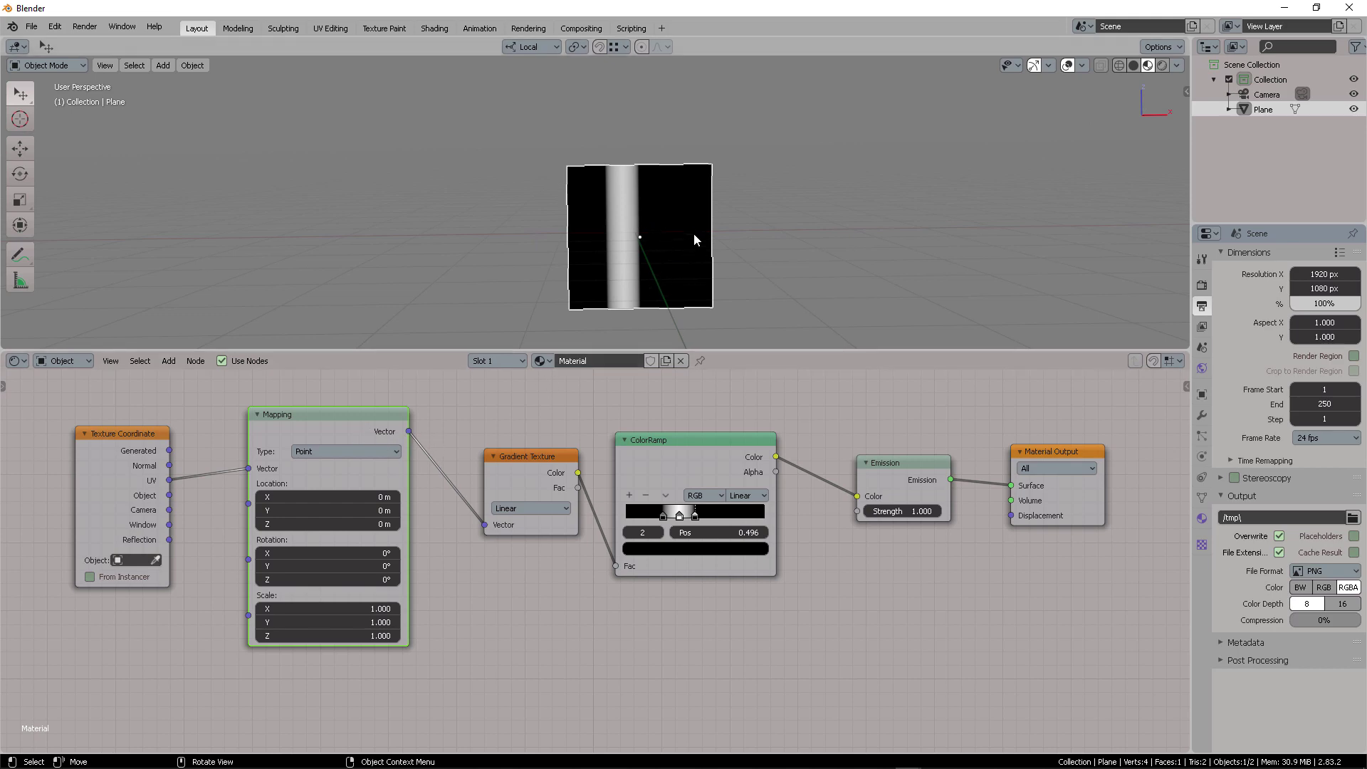
- Switch to Autodesk Softimage and close the Netview welcome window
key("super")
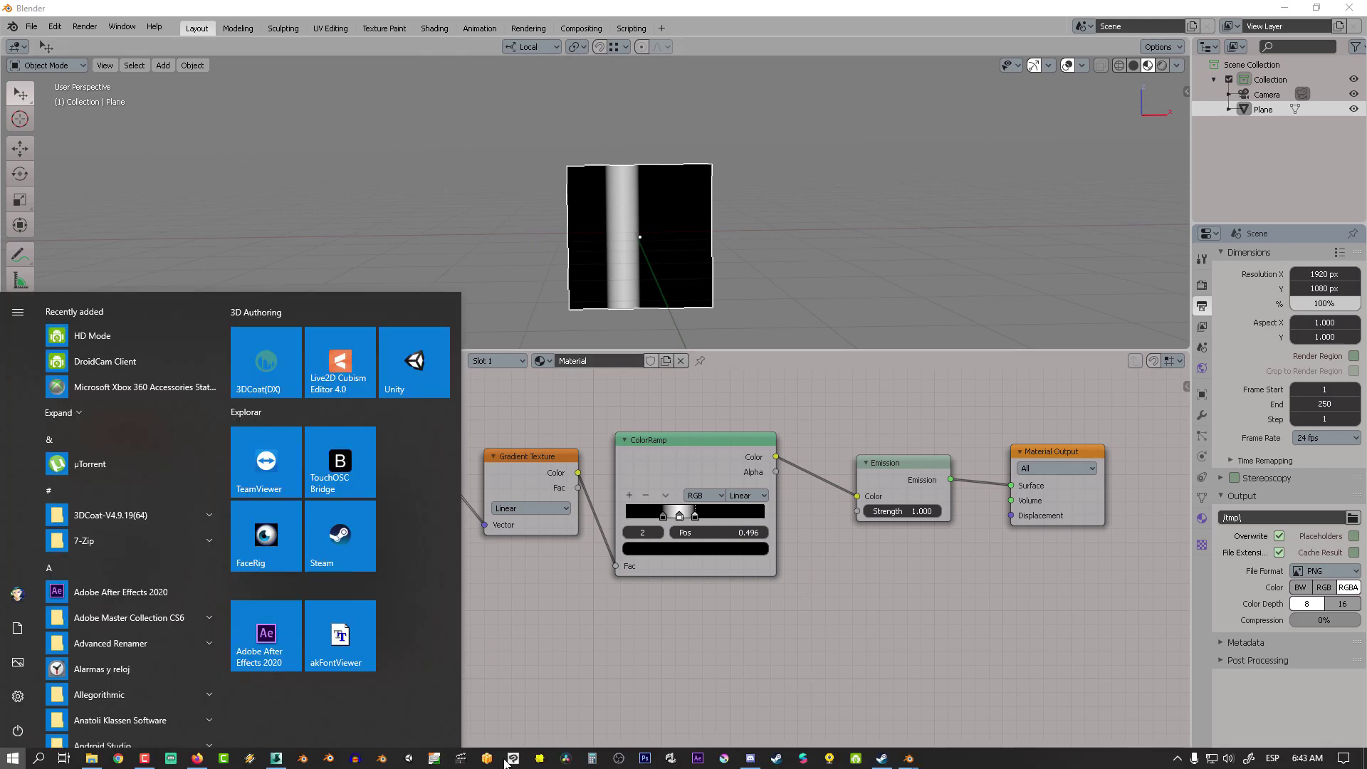
left_click(276, 760)
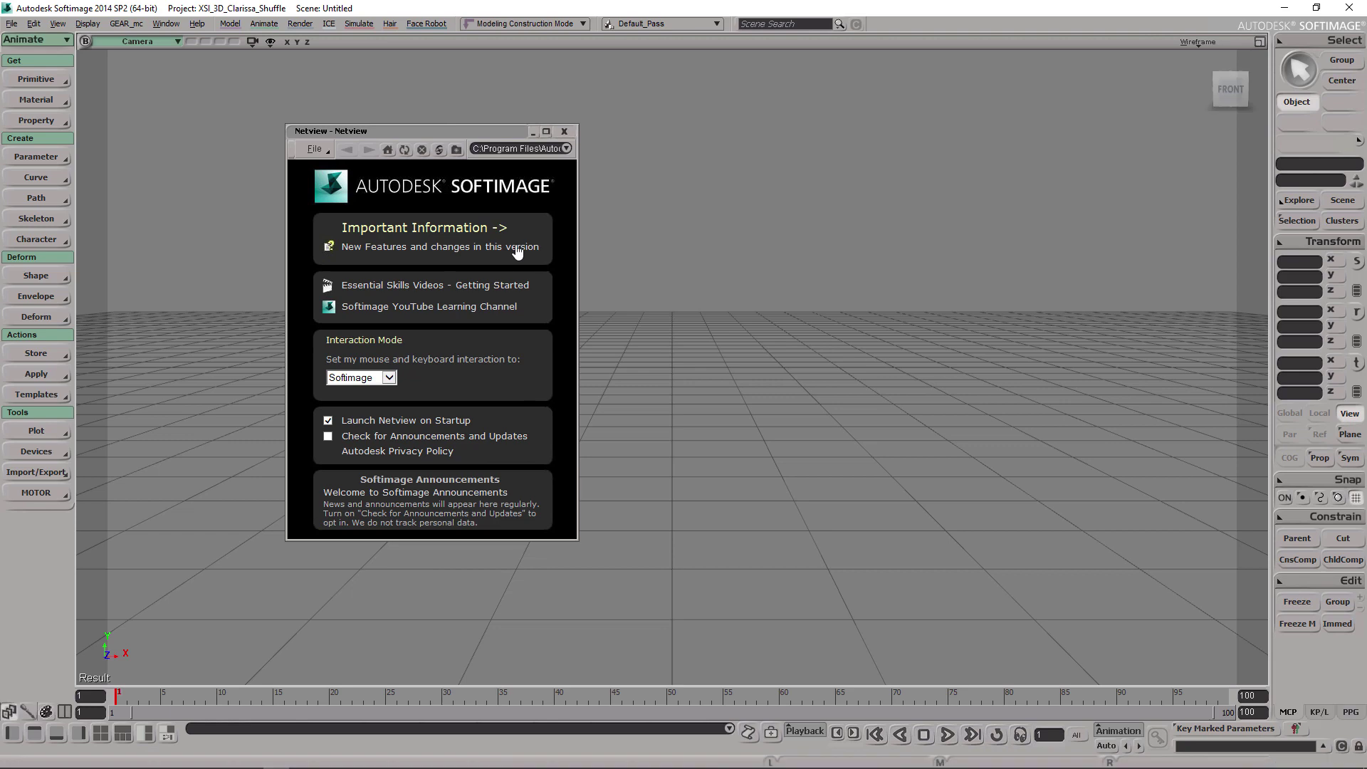
left_click(570, 129)
- Create a box in the empty Softimage scene
key("shift+a")
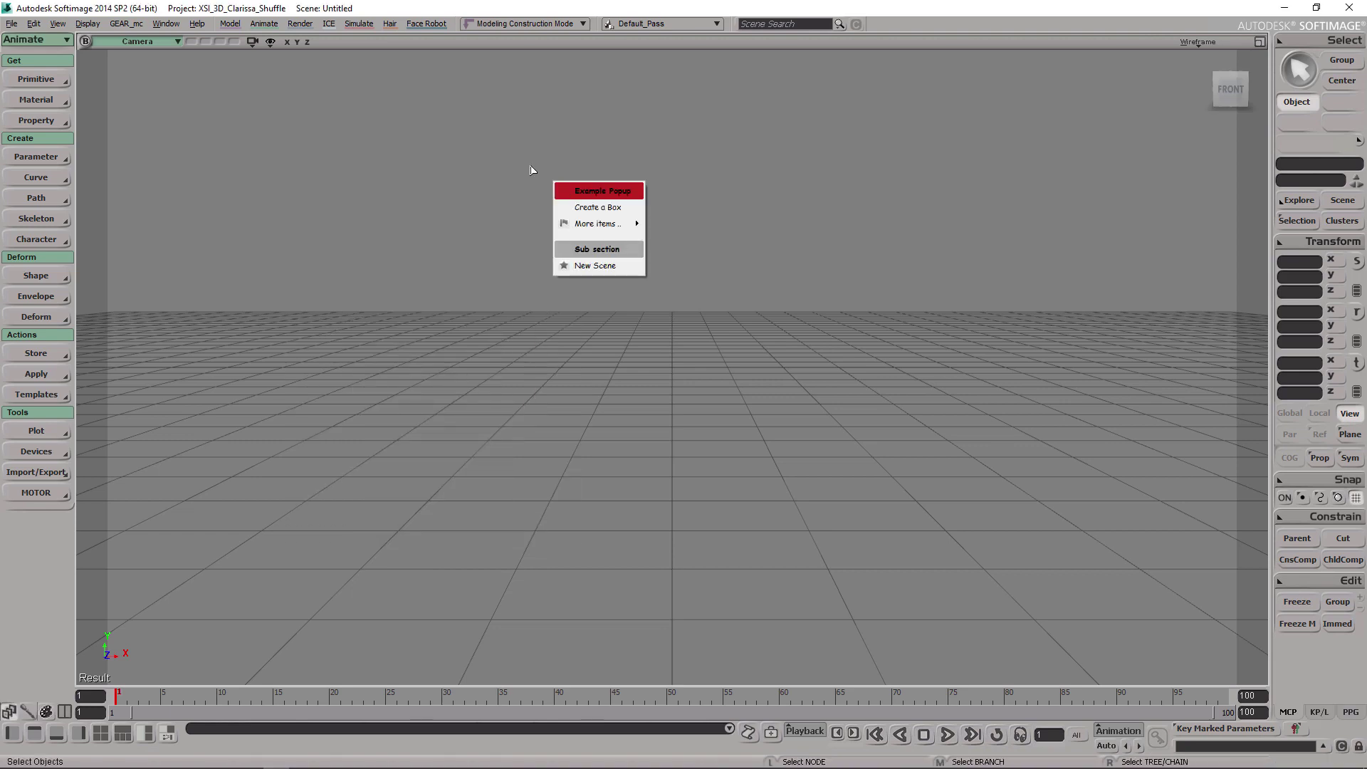
left_click(615, 214)
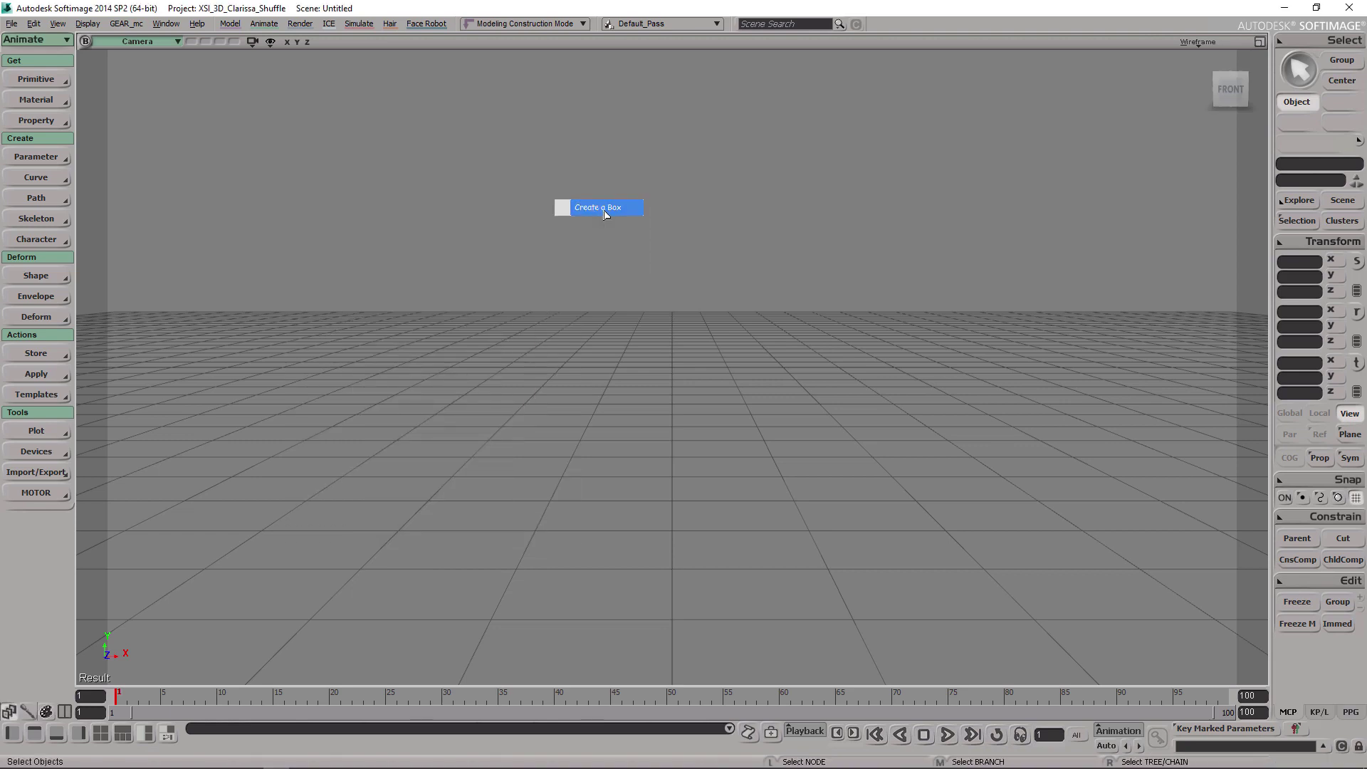
key("s")
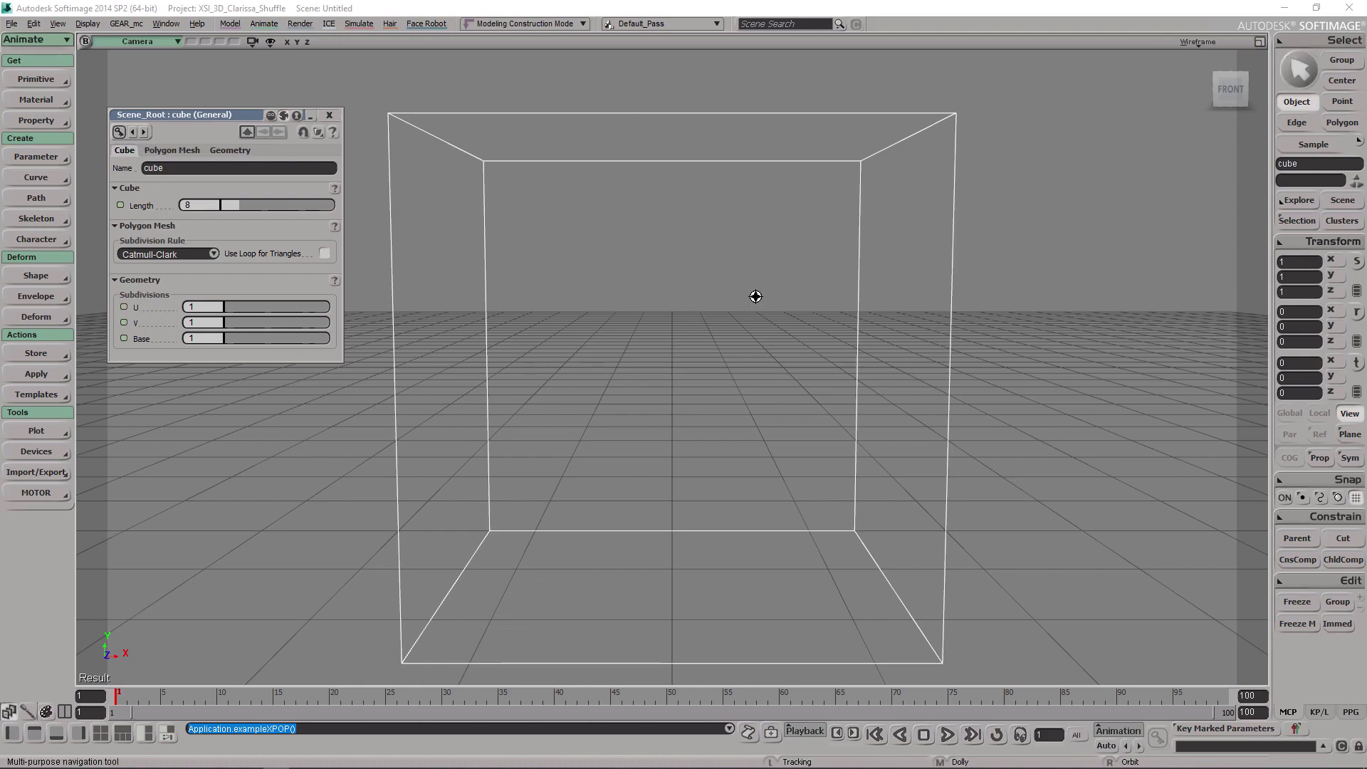
right_click_drag(753, 296, 737, 339)
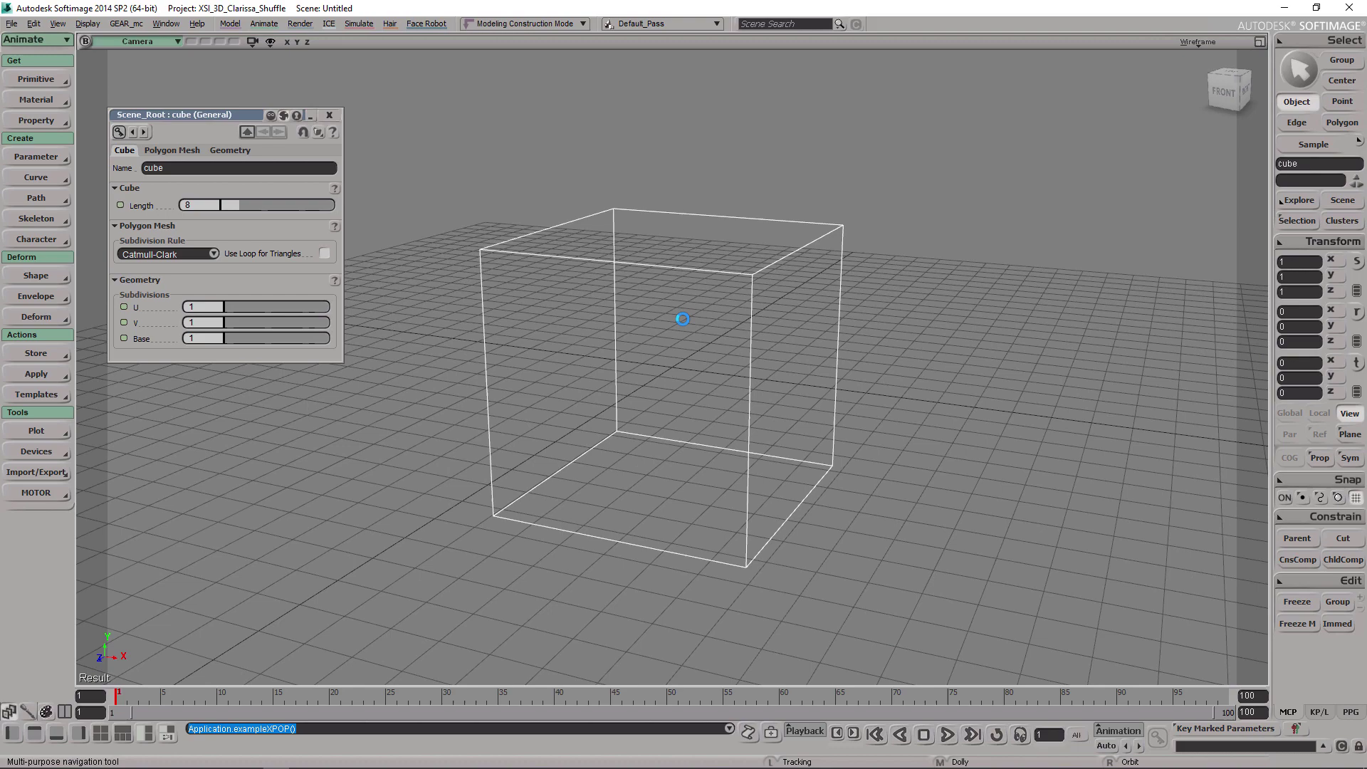
- Open the Render Tree below the cube and set the camera view's display mode to Textured
key("7")
left_click_drag(628, 412, 682, 470)
right_click_drag(695, 327, 704, 257, "shift")
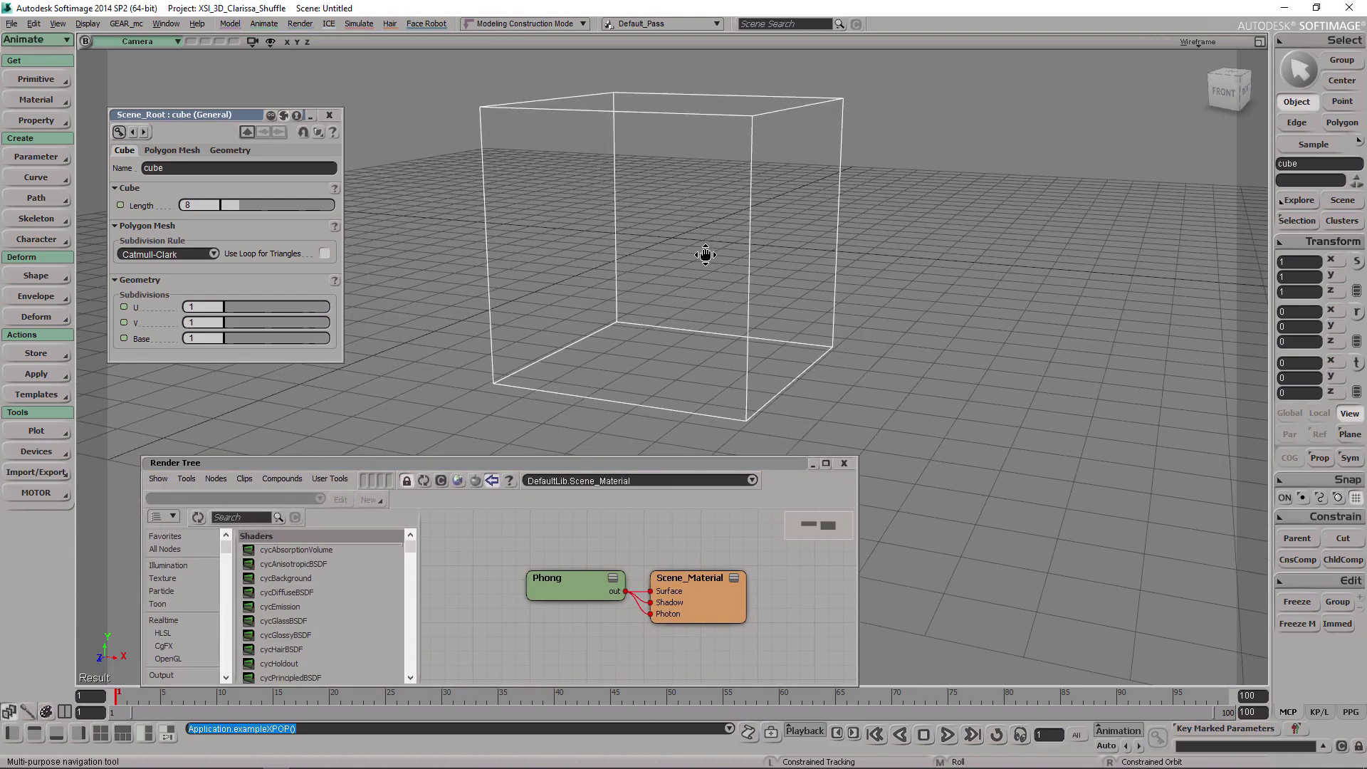
mouse_move(1179, 64)
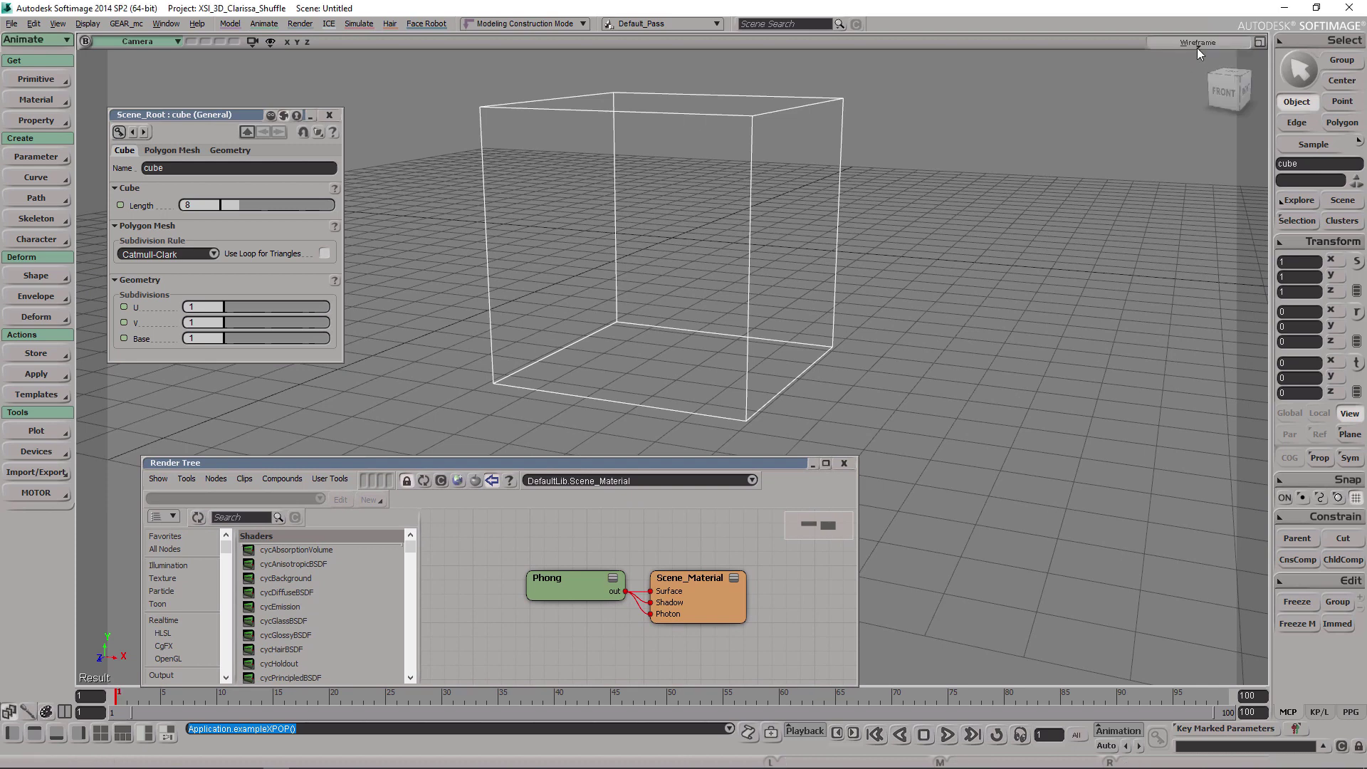
left_click(1197, 42)
left_click(1176, 282)
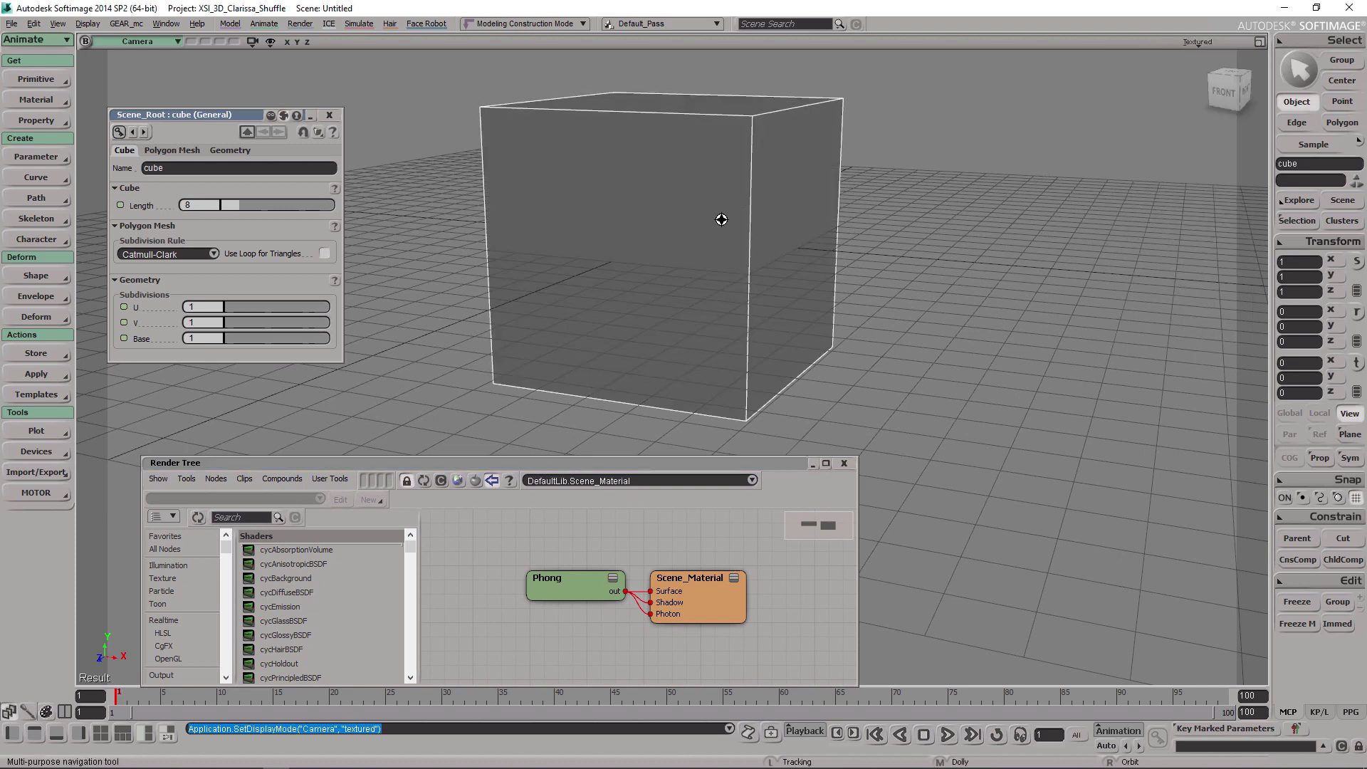
- Widen the Render Tree window and space out the Scene_Material and Phong nodes
left_click_drag(857, 568, 1114, 566)
left_click_drag(694, 580, 811, 582)
left_click_drag(548, 577, 600, 577)
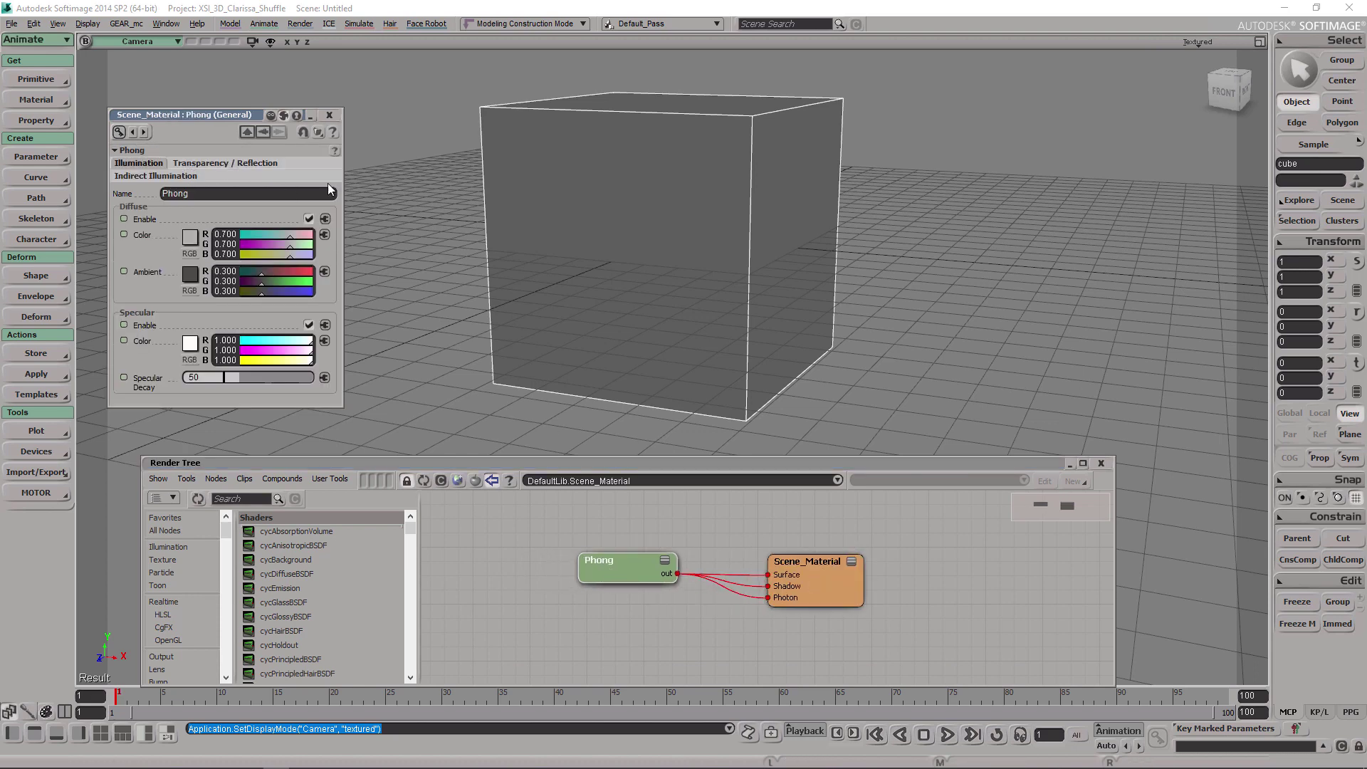
- Check the Phong shader's Transparency / Reflection settings and search the shader list for "text", selecting Texture Space Generator
left_click(222, 165)
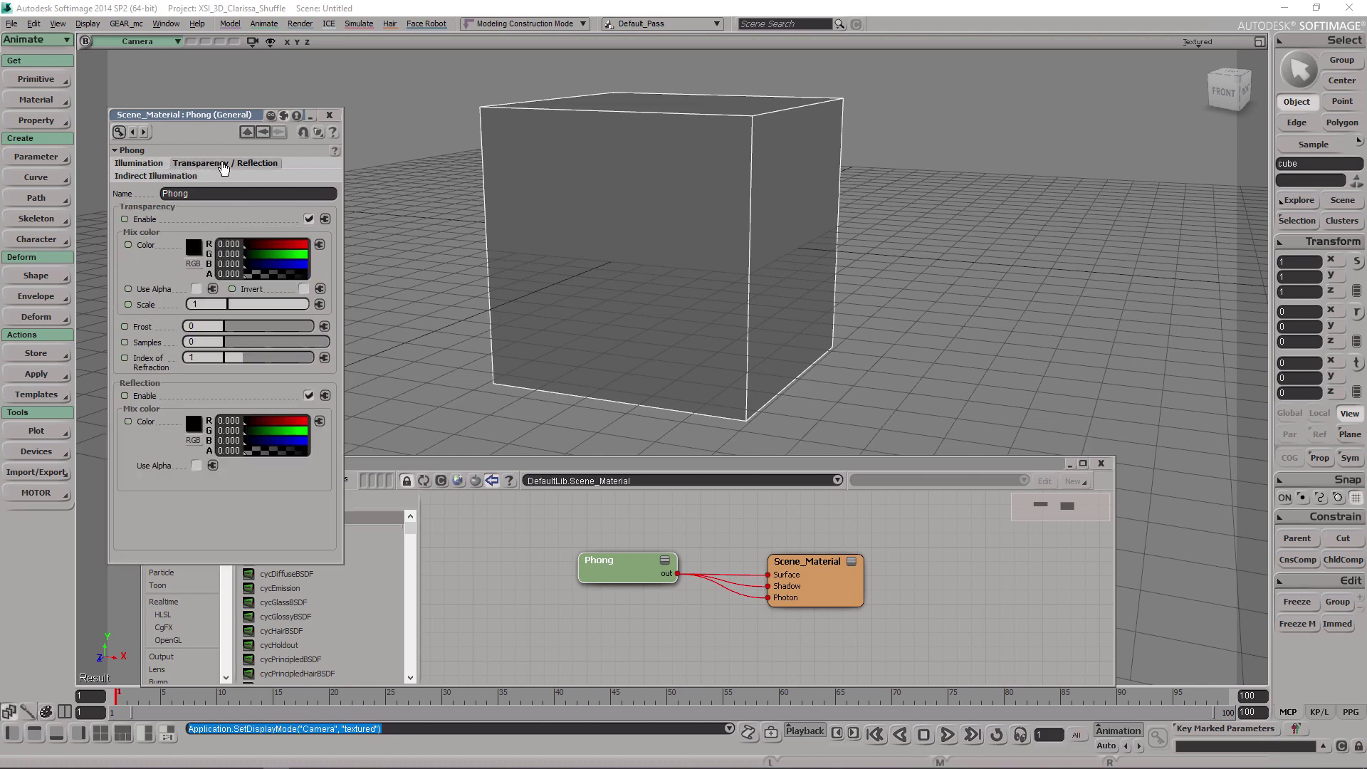
left_click(329, 115)
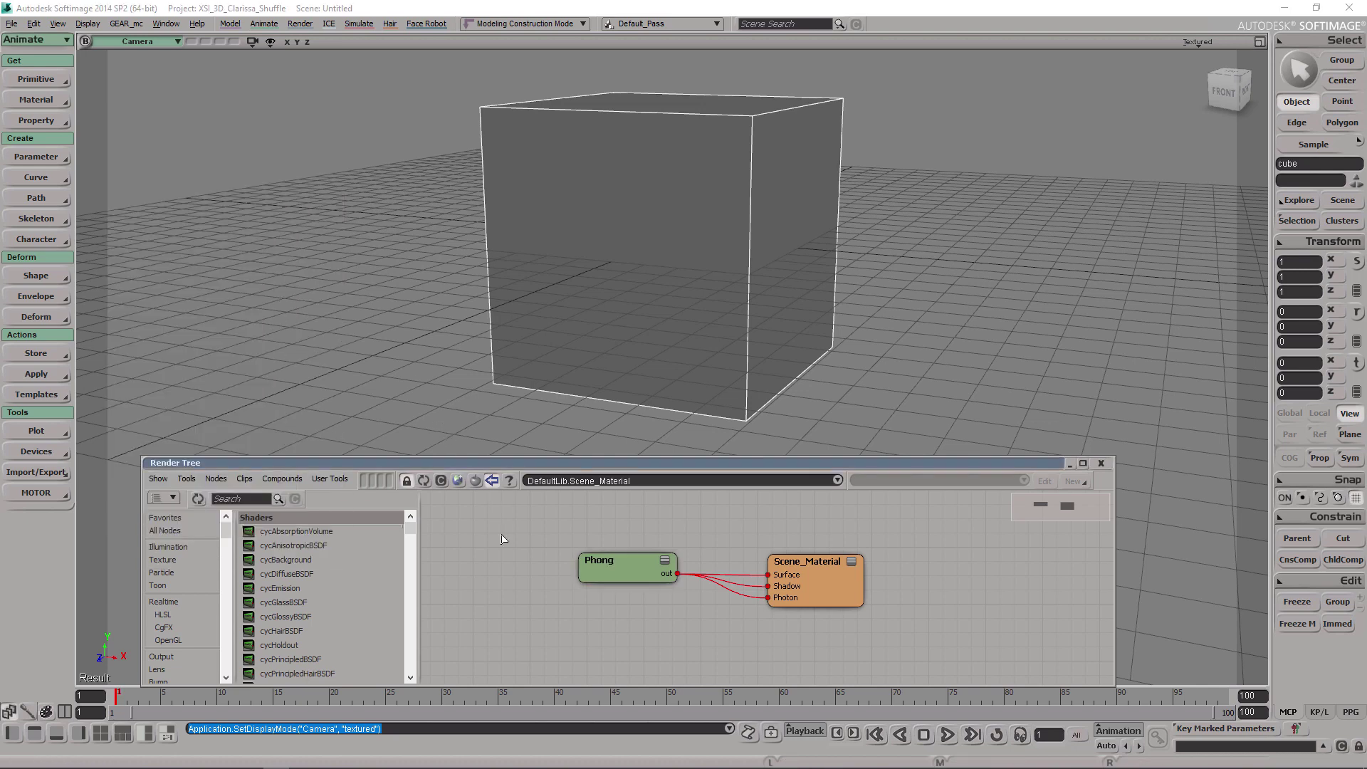
left_click(241, 499)
type("text")
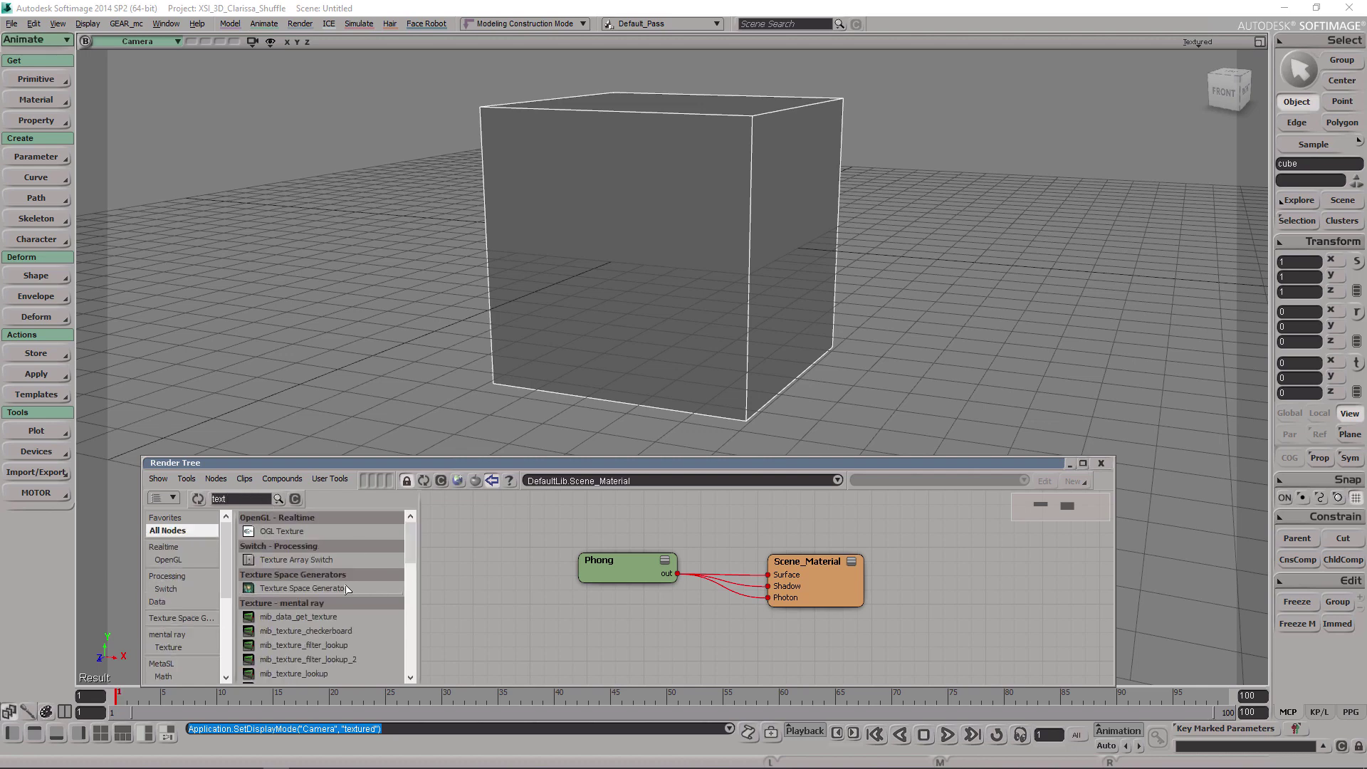
left_click(338, 589)
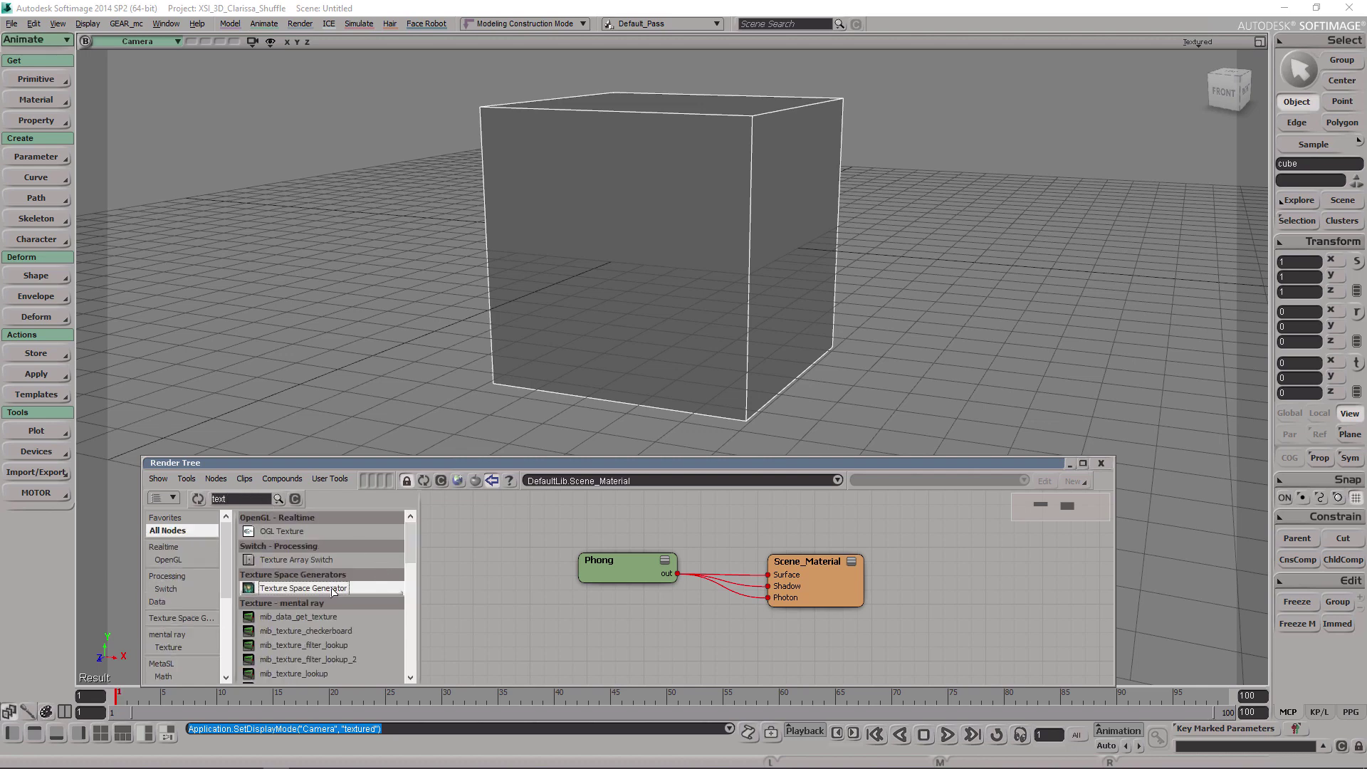
- Examine the Phong shader's Illumination and Indirect Illumination settings
double_click(627, 568)
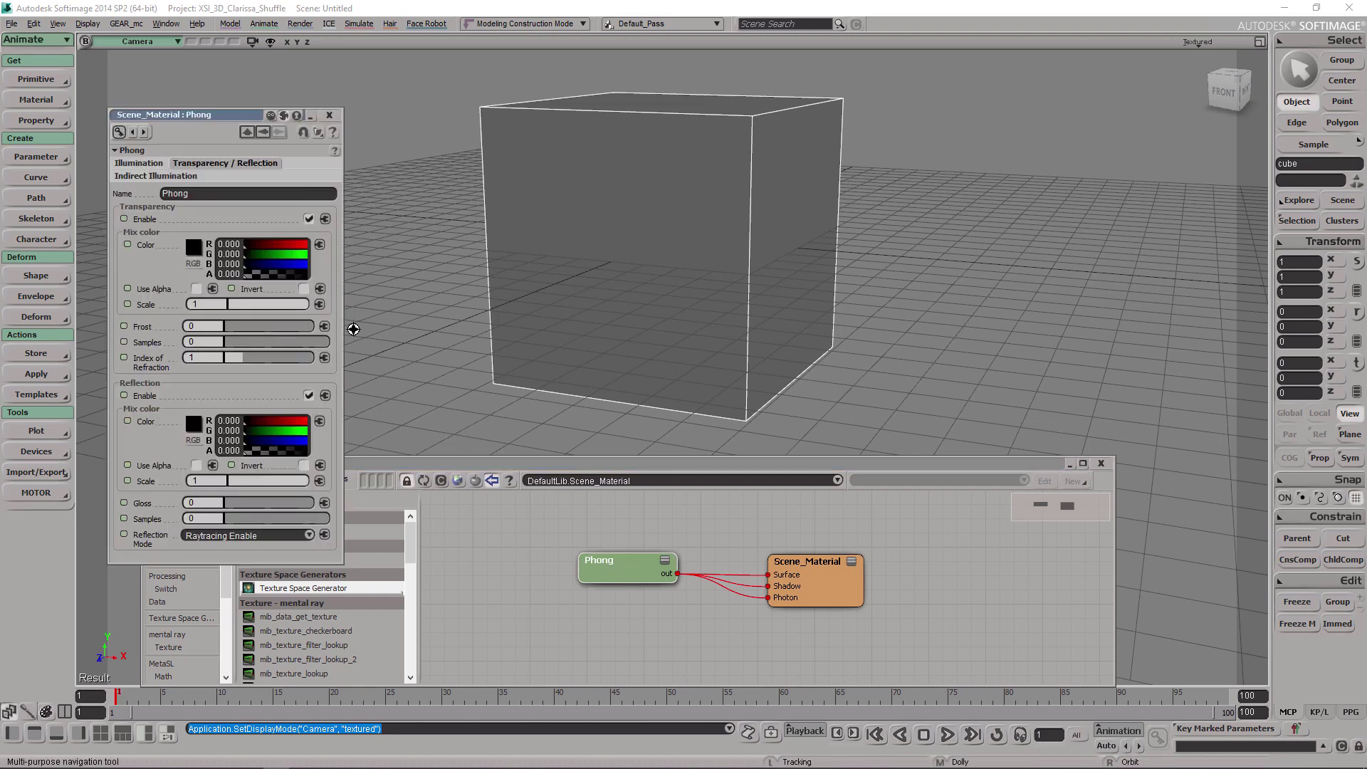
left_click(156, 175)
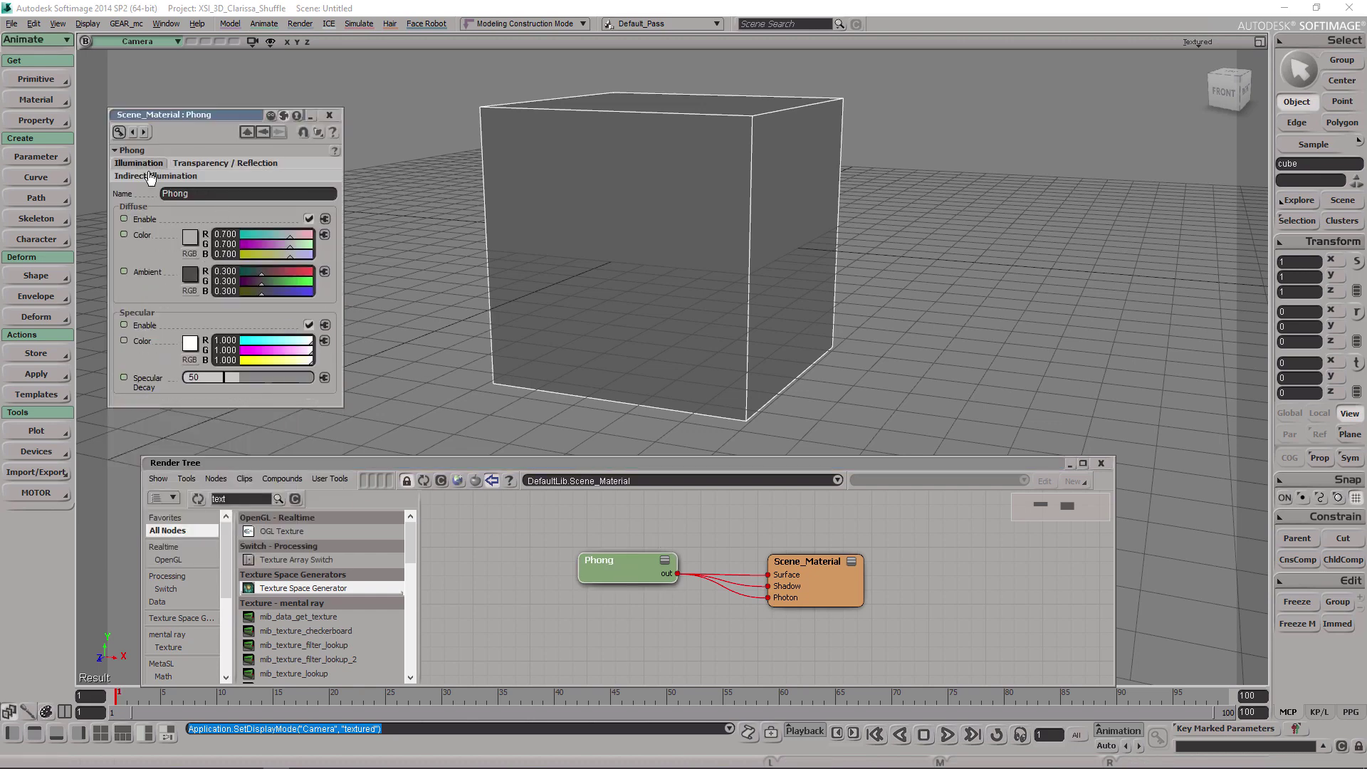
left_click(330, 116)
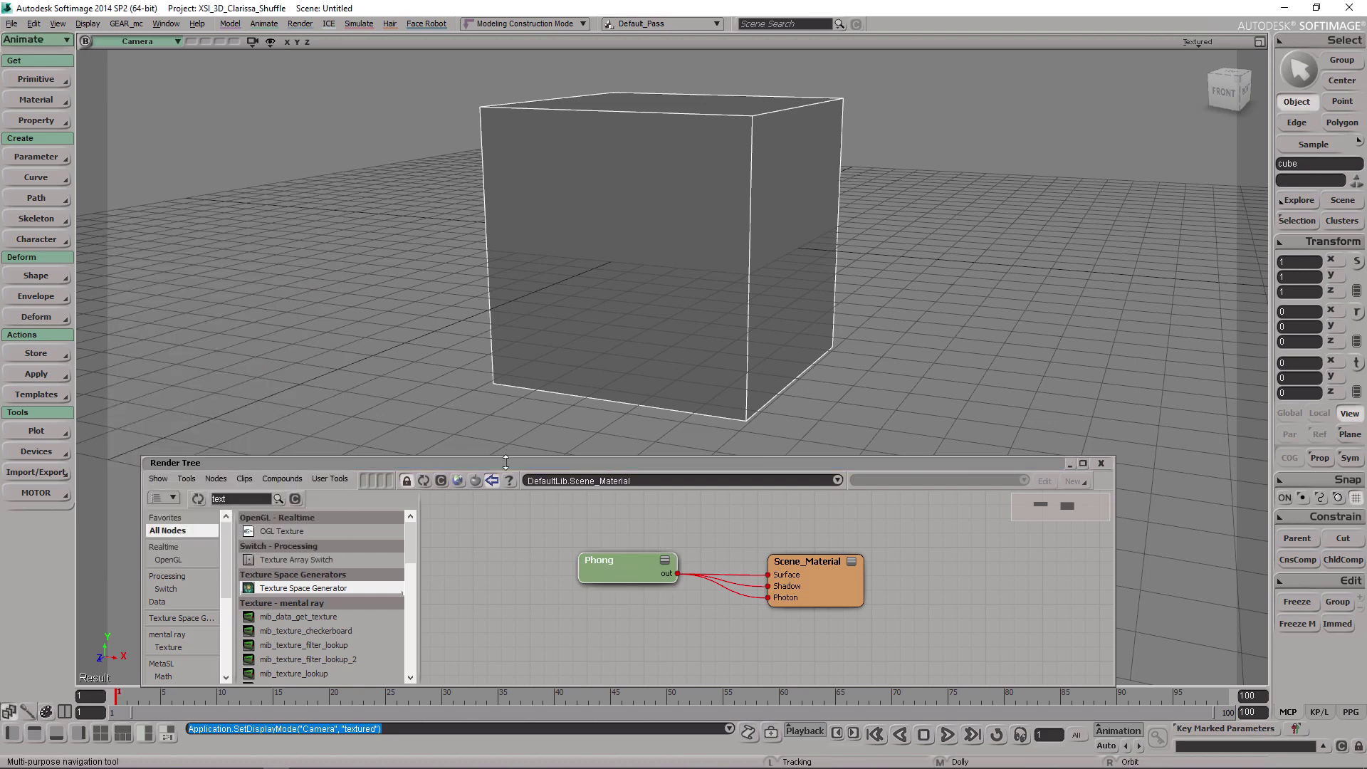
double_click(631, 583)
right_click(633, 580)
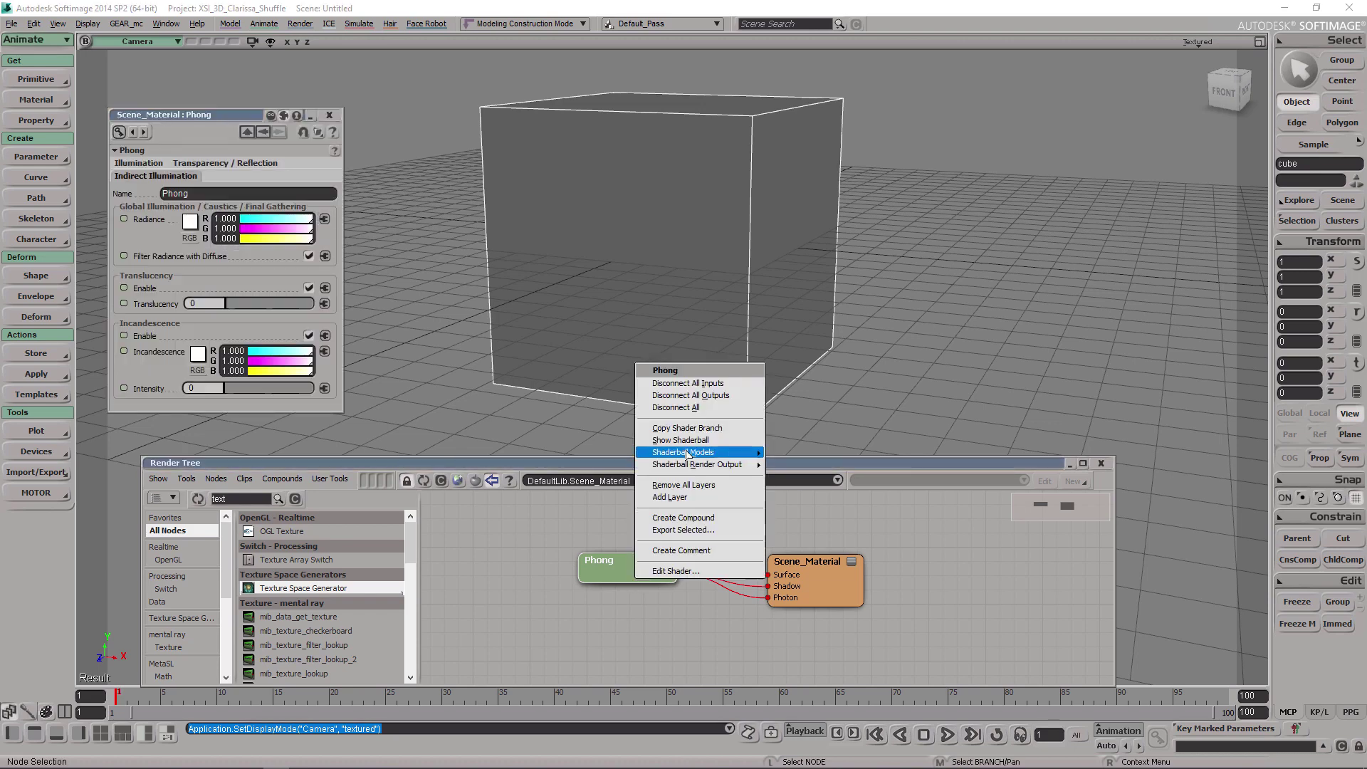
left_click(328, 227)
left_click(166, 166)
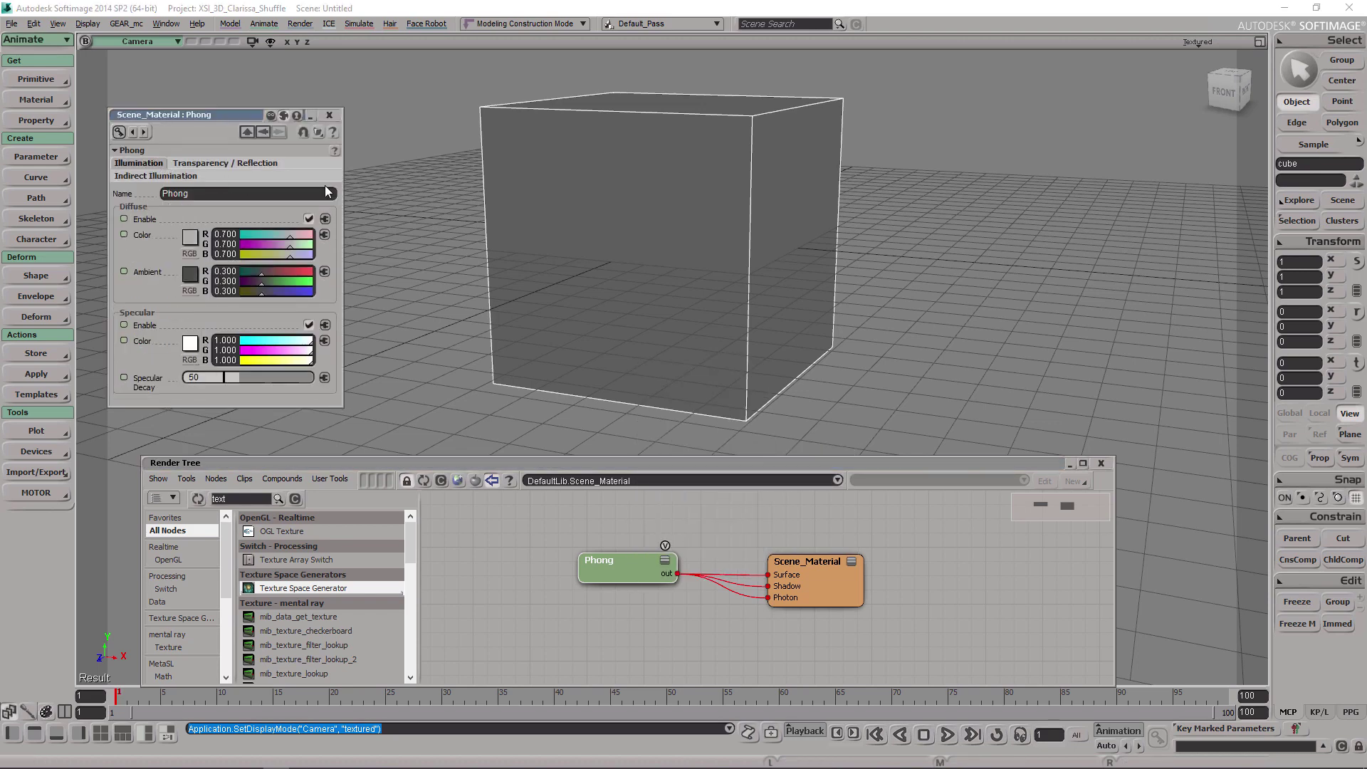
- Connect an Image shader to the Phong shader's diffuse Color
left_click(326, 218)
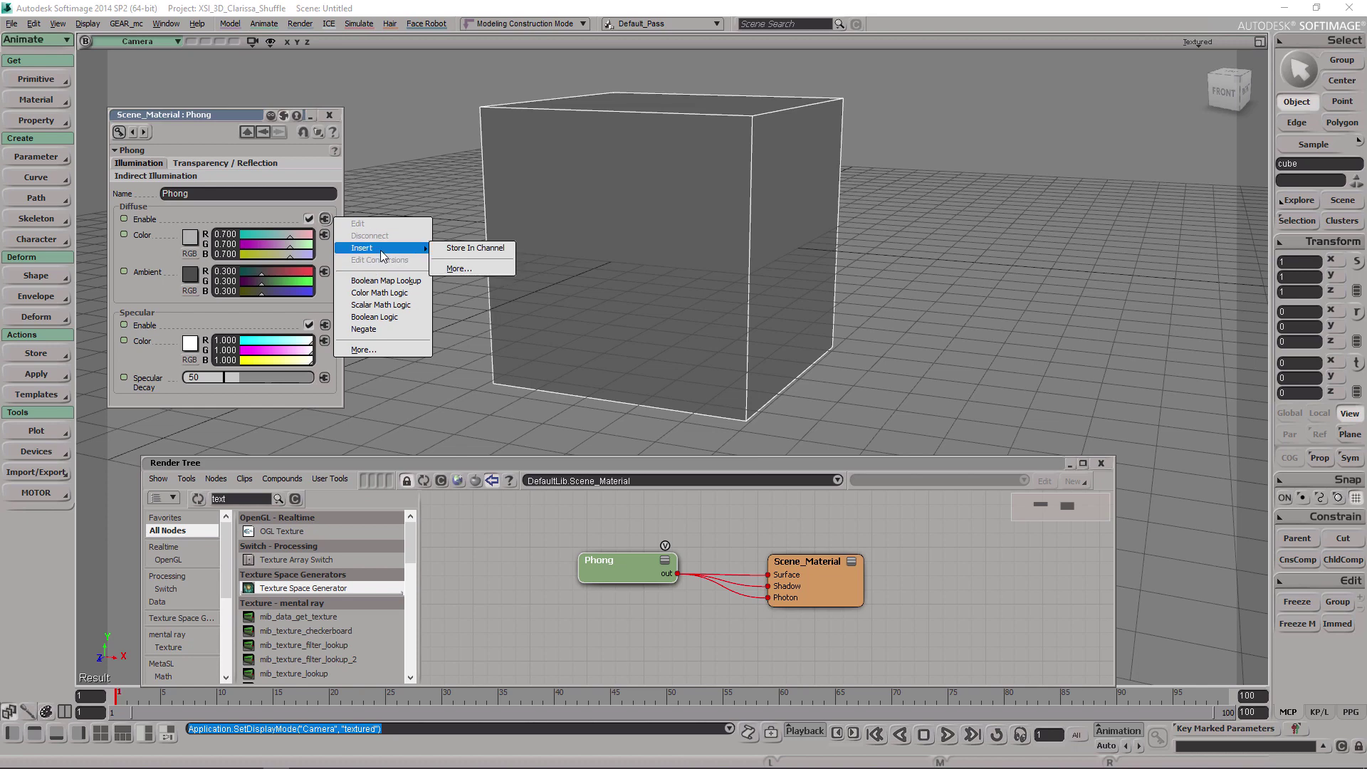
left_click(325, 235)
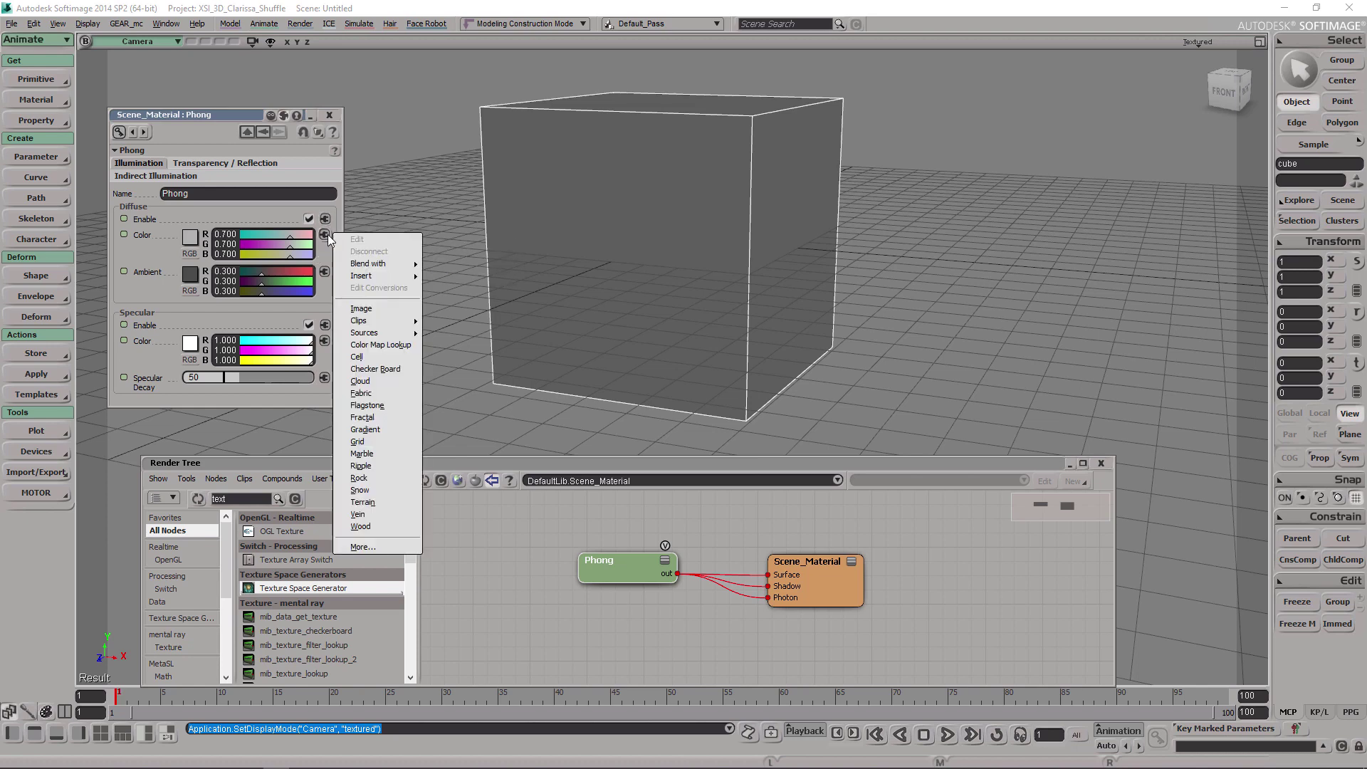
mouse_move(373, 269)
left_click(434, 271)
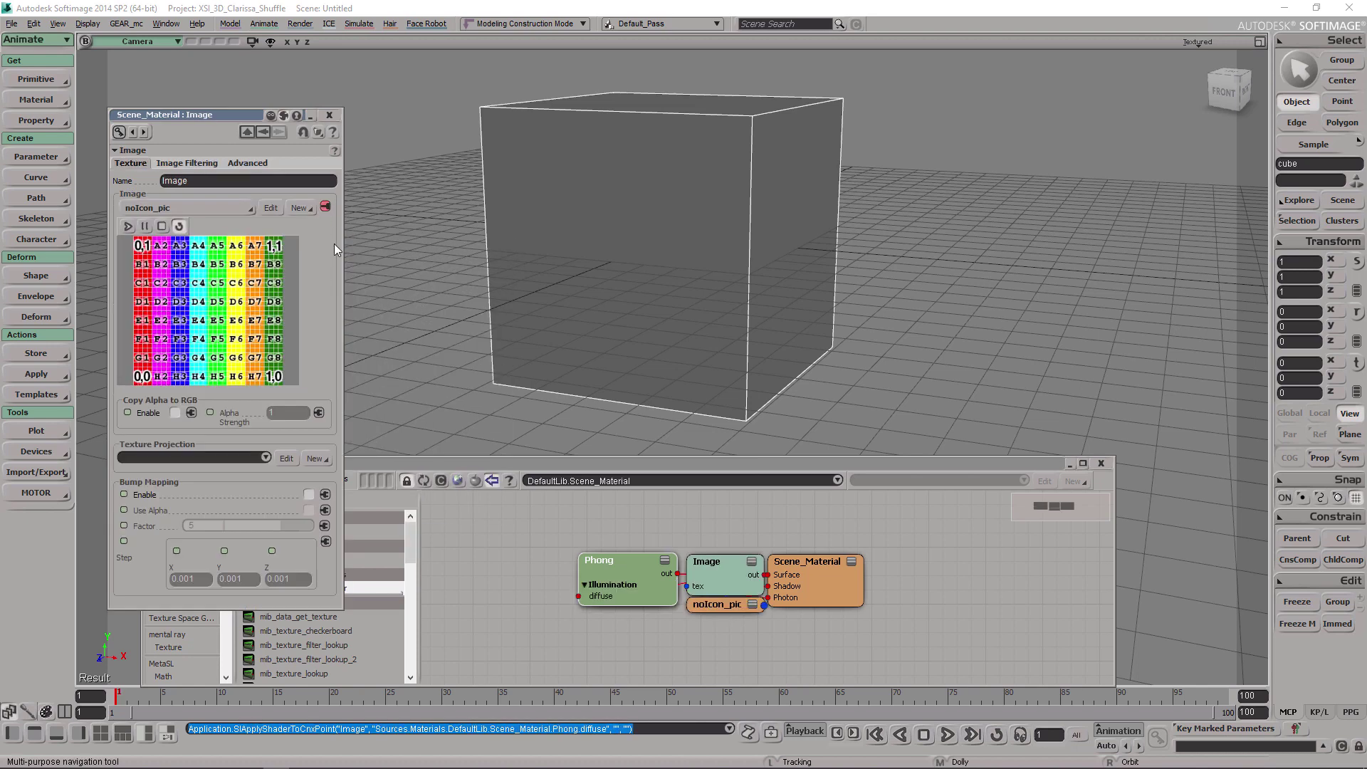
- Examine the Image shader's Advanced settings for Repeats and UV Remap, comparing them with Blender's Mapping node
left_click(248, 163)
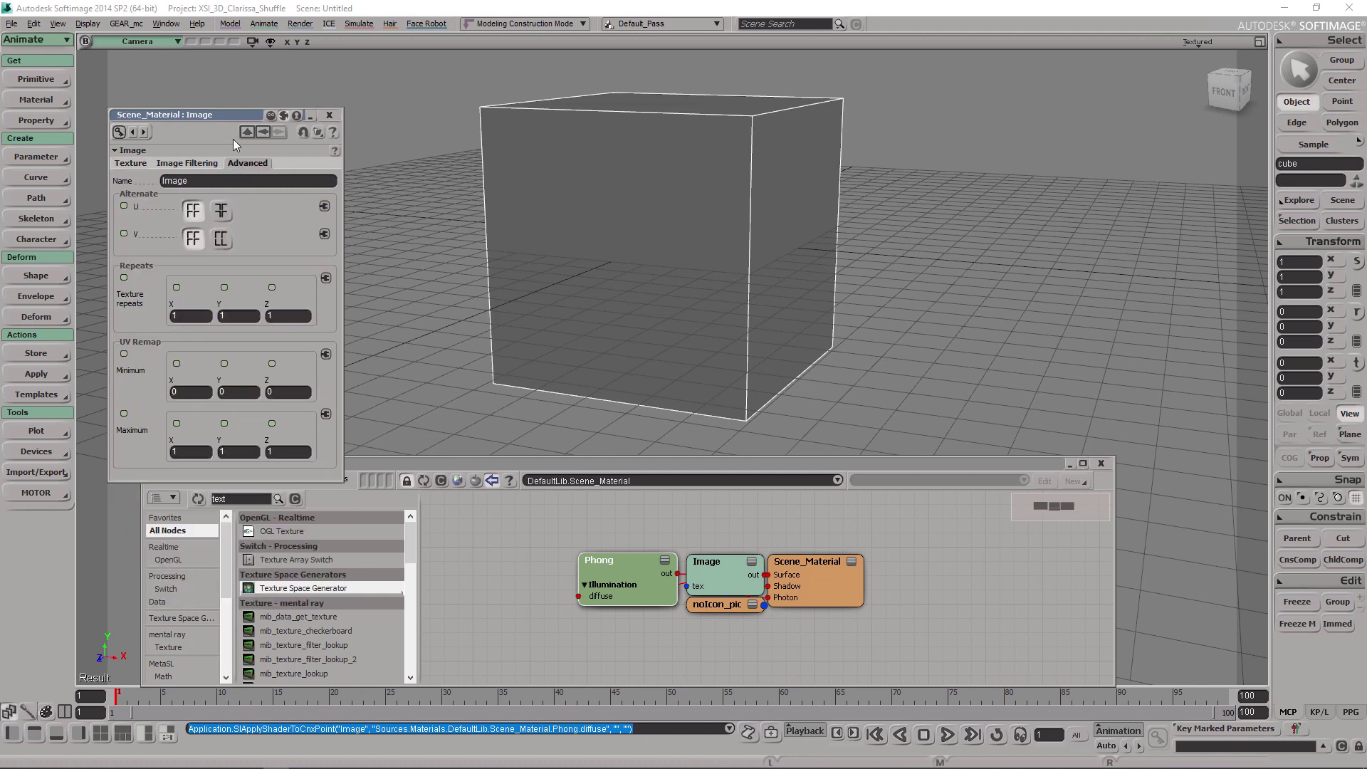
left_click_drag(228, 114, 269, 94)
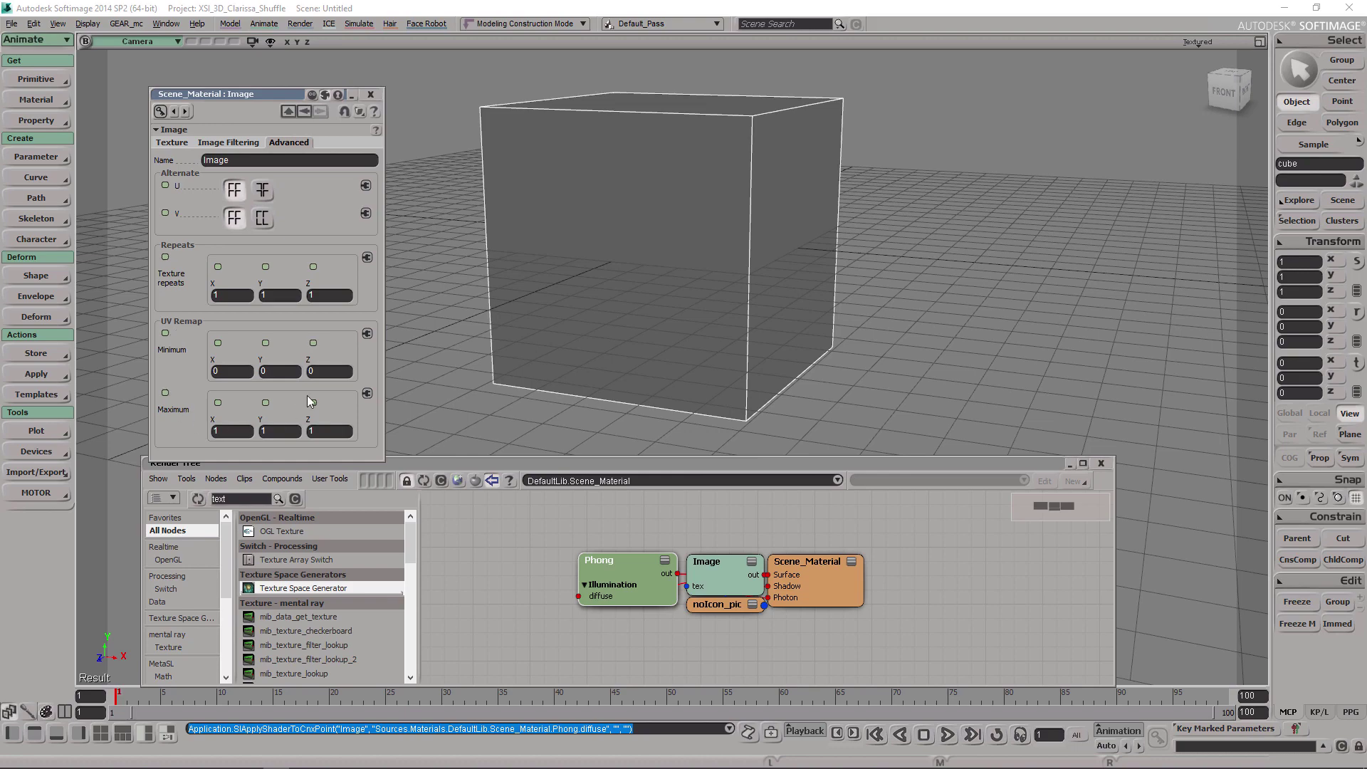
key("alt+Tab")
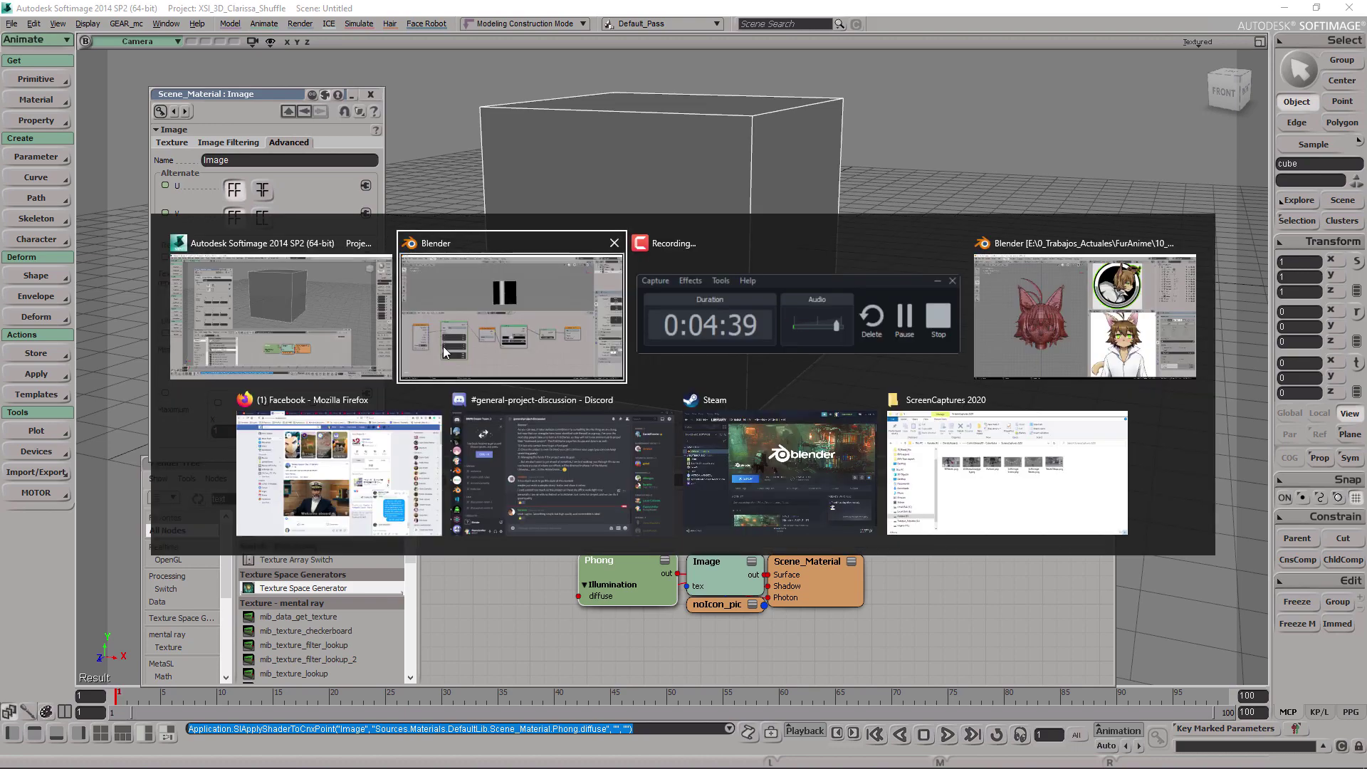
key("alt+Tab")
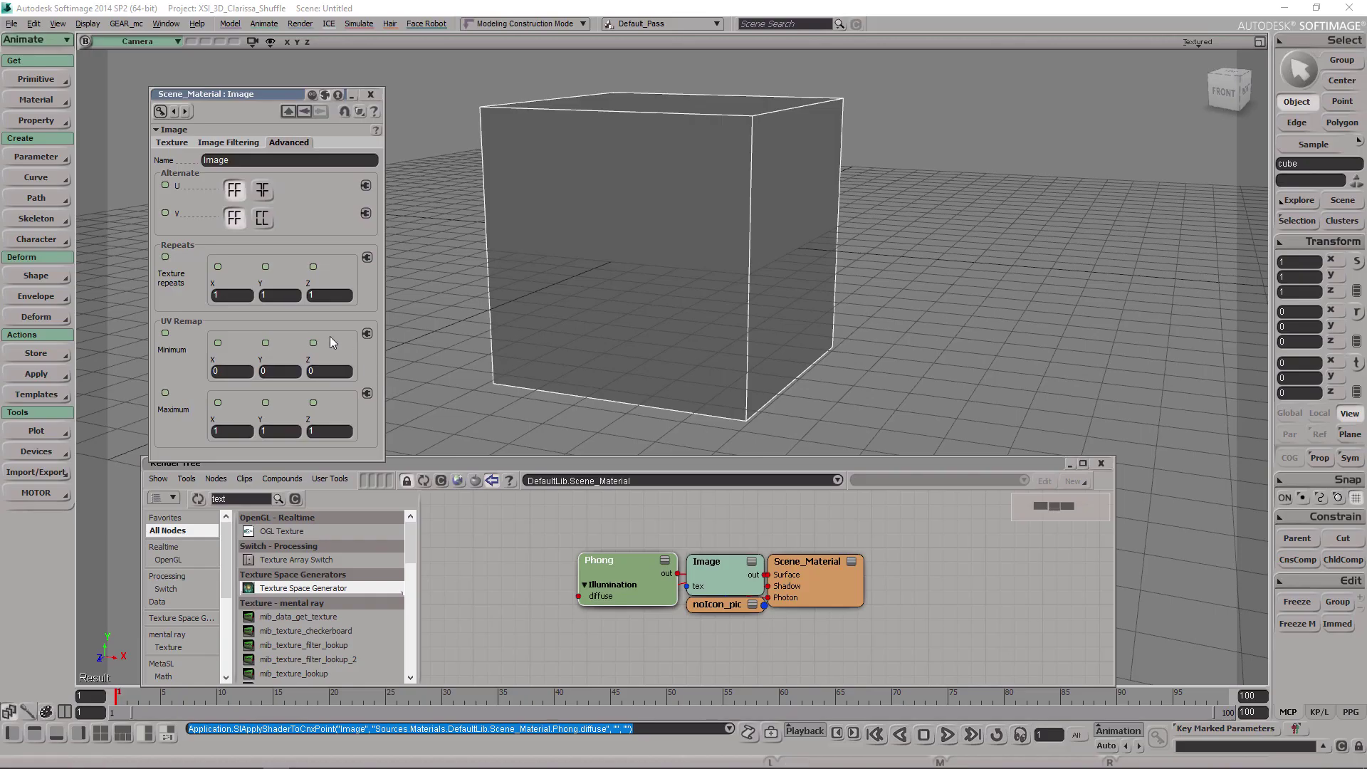
left_click_drag(215, 91, 211, 72)
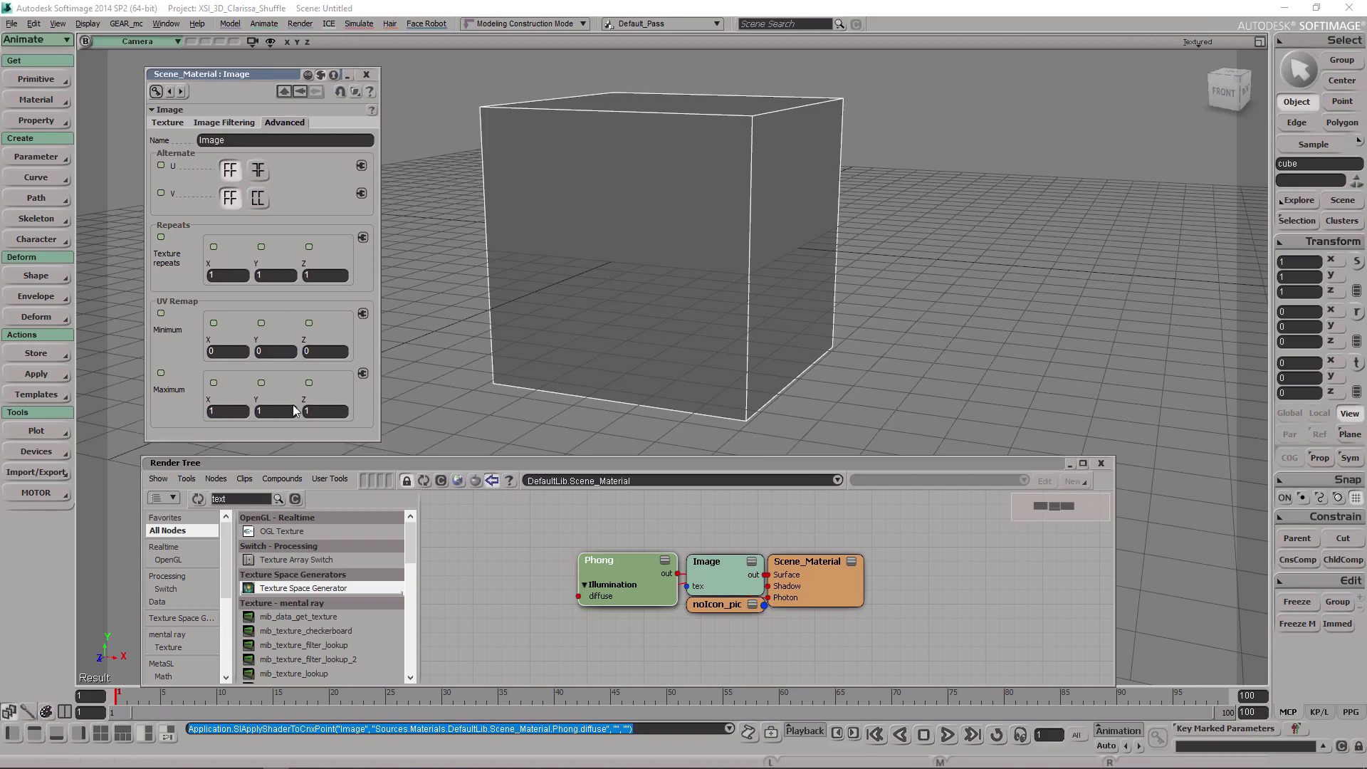
- Set the Image shader's UV Remap Minimum X to 12
key("alt+Tab")
left_click_drag(345, 425, 354, 432)
key("alt+Tab")
type("12")
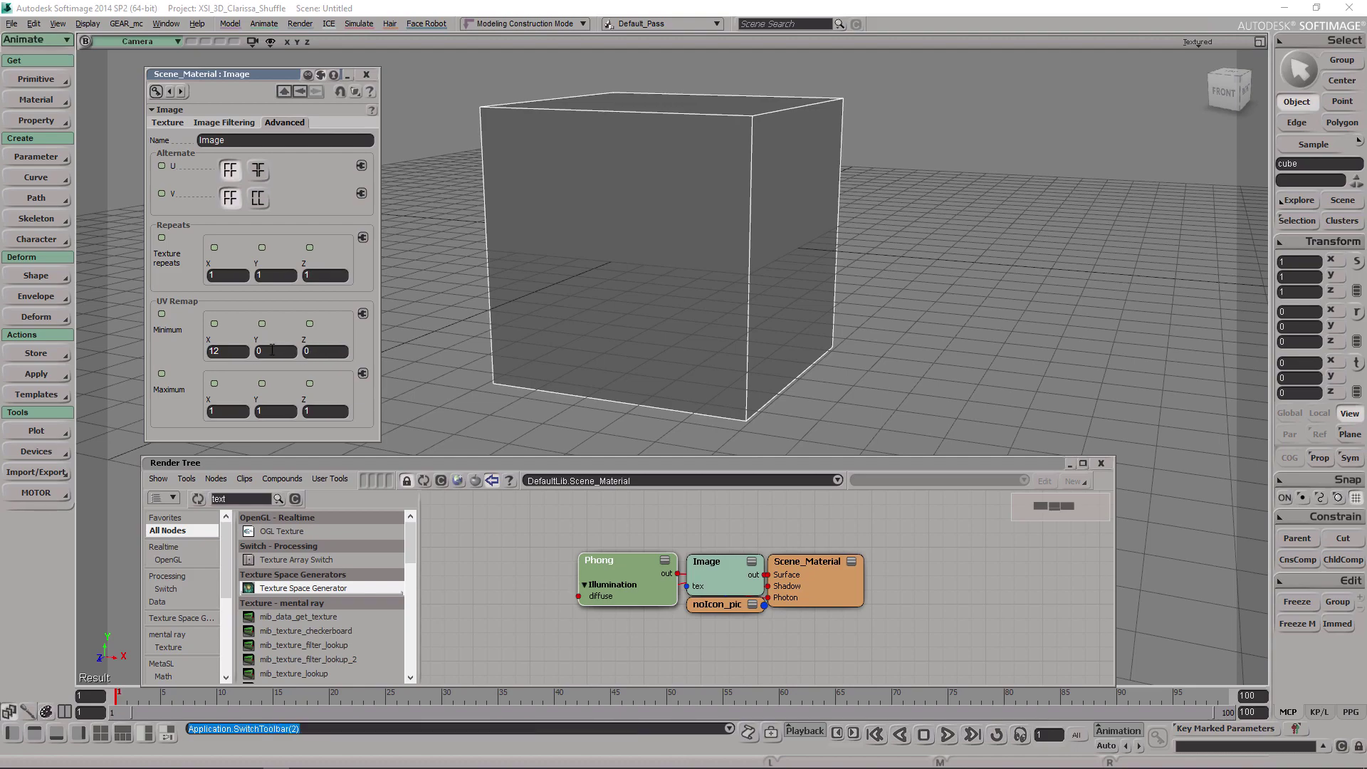
- Switch to Blender and reposition the Mapping node between Texture Coordinate and Gradient Texture, nudging the ColorRamp node slightly
key("alt+Tab")
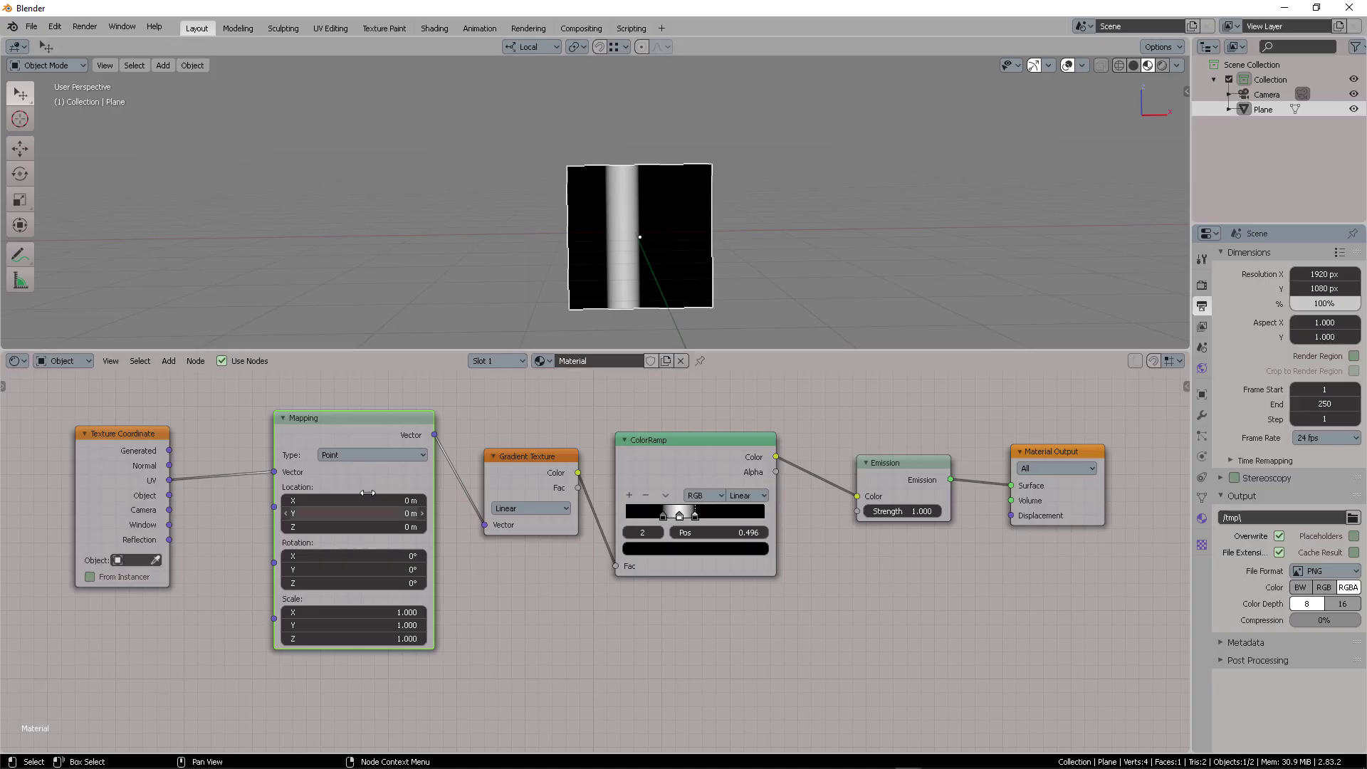
left_click_drag(330, 418, 334, 401)
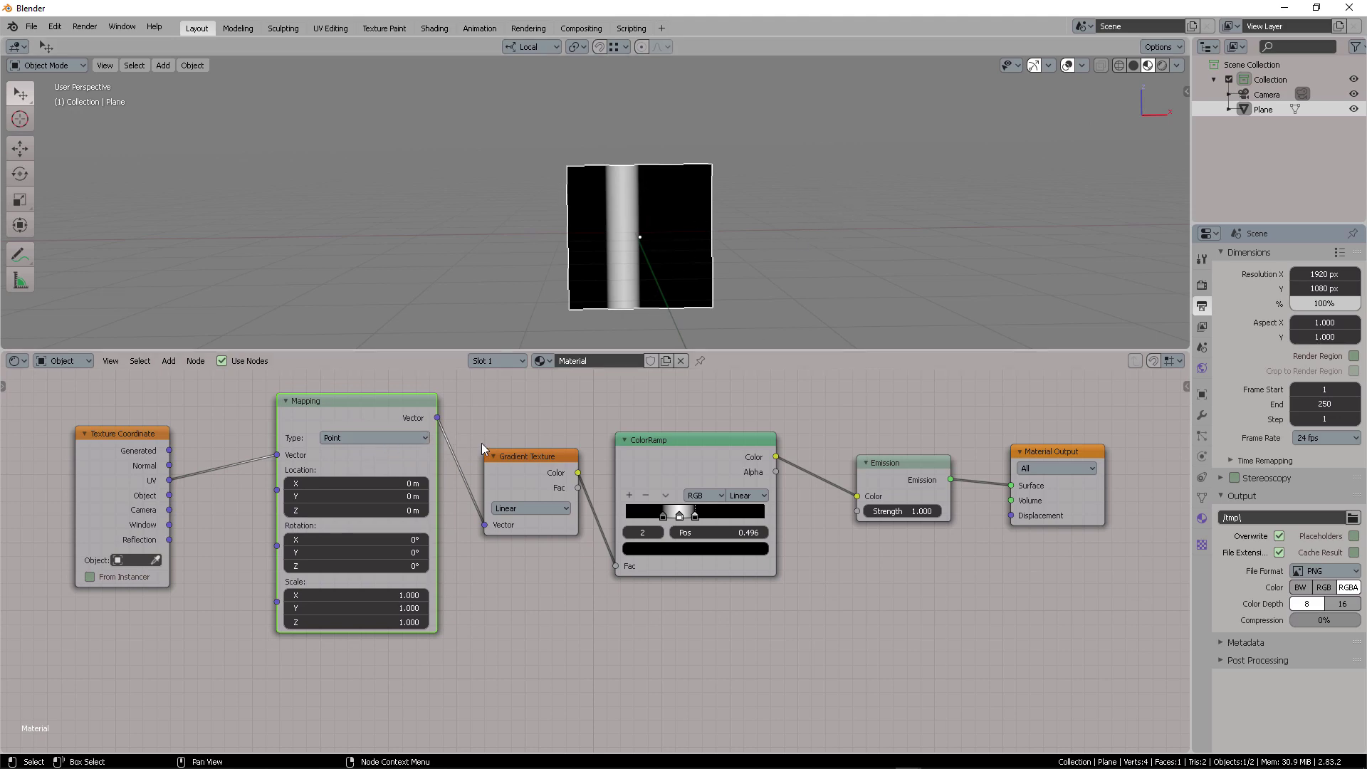
left_click_drag(366, 418, 342, 428)
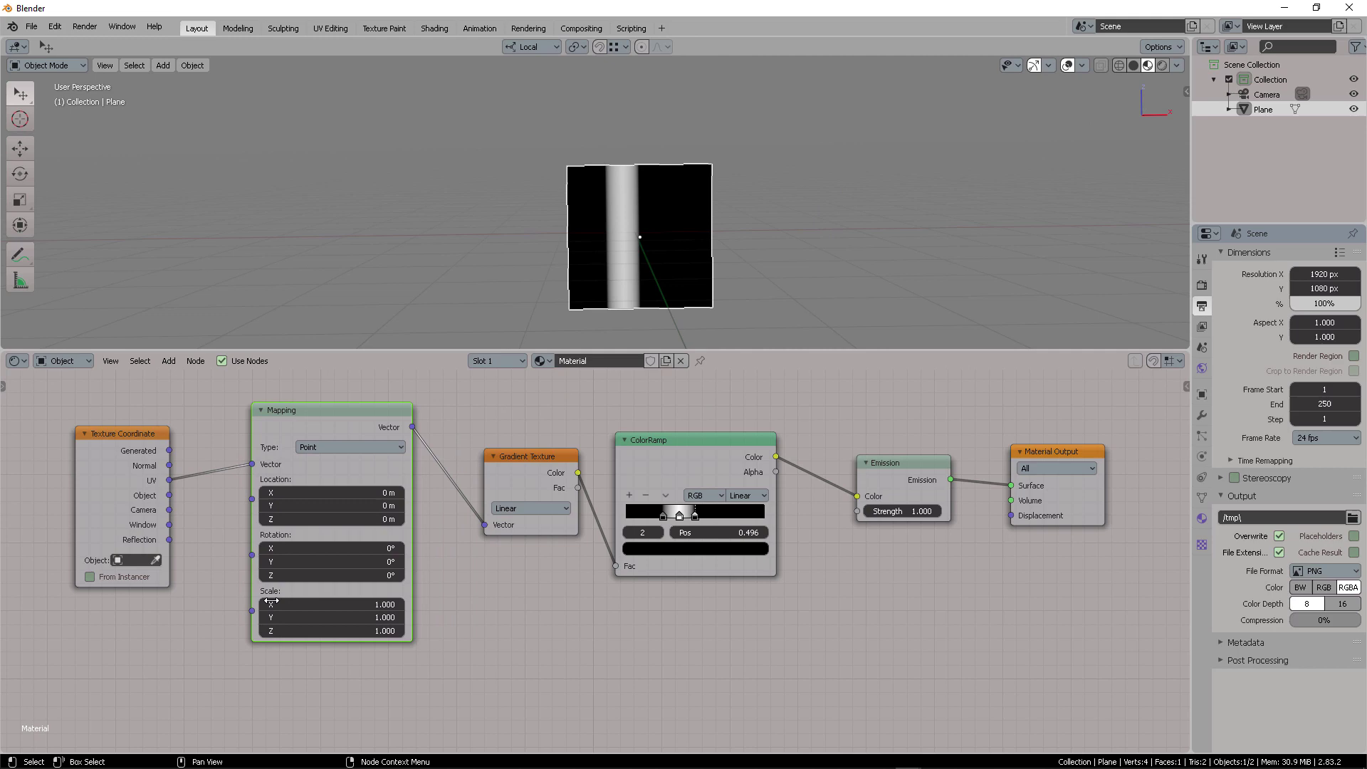
left_click(535, 625)
mouse_move(689, 456)
left_mouse_down()
mouse_move(669, 457)
mouse_move(690, 451)
left_mouse_up()
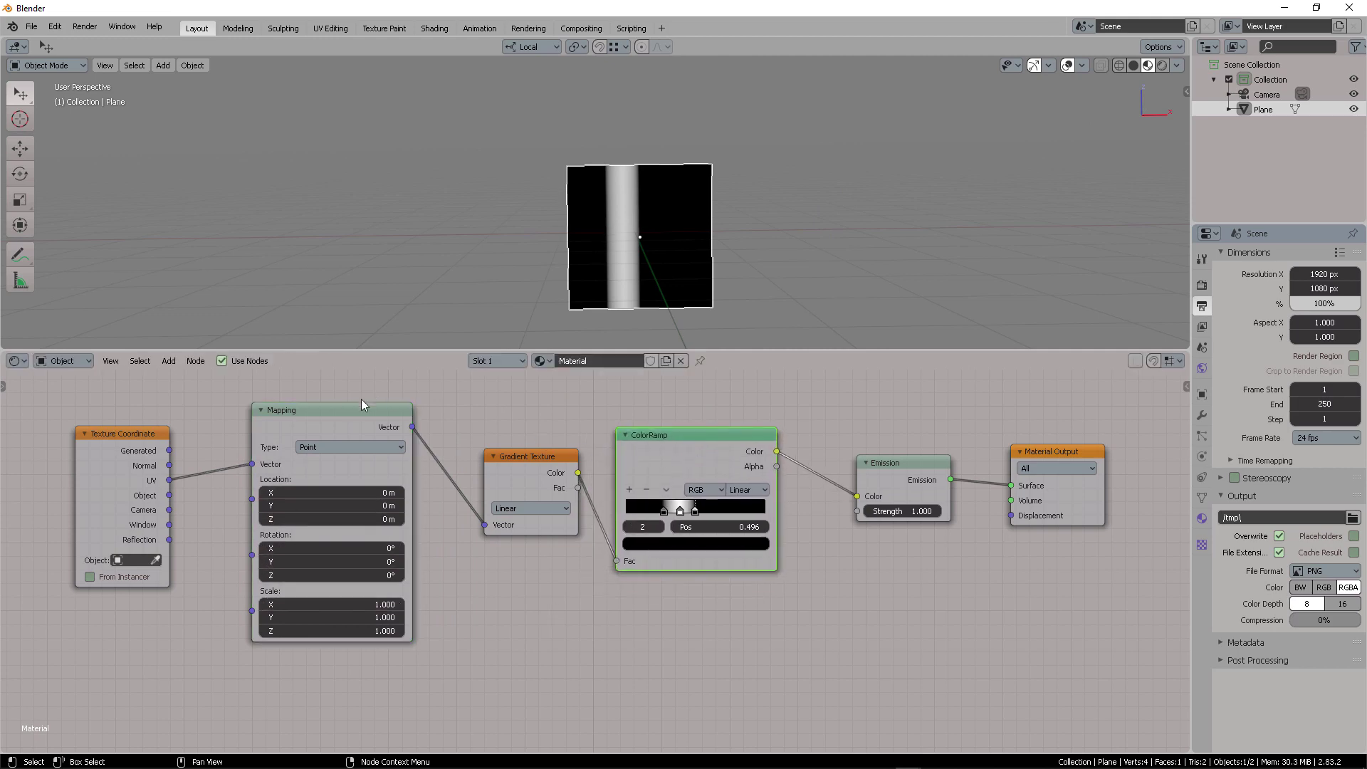
- Shift Mapping, Gradient Texture and ColorRamp towards Texture Coordinate and move Emission and Material Output away, opening space after ColorRamp
left_click_drag(364, 426, 332, 428)
left_click_drag(530, 456, 458, 439)
left_click_drag(637, 466, 567, 454)
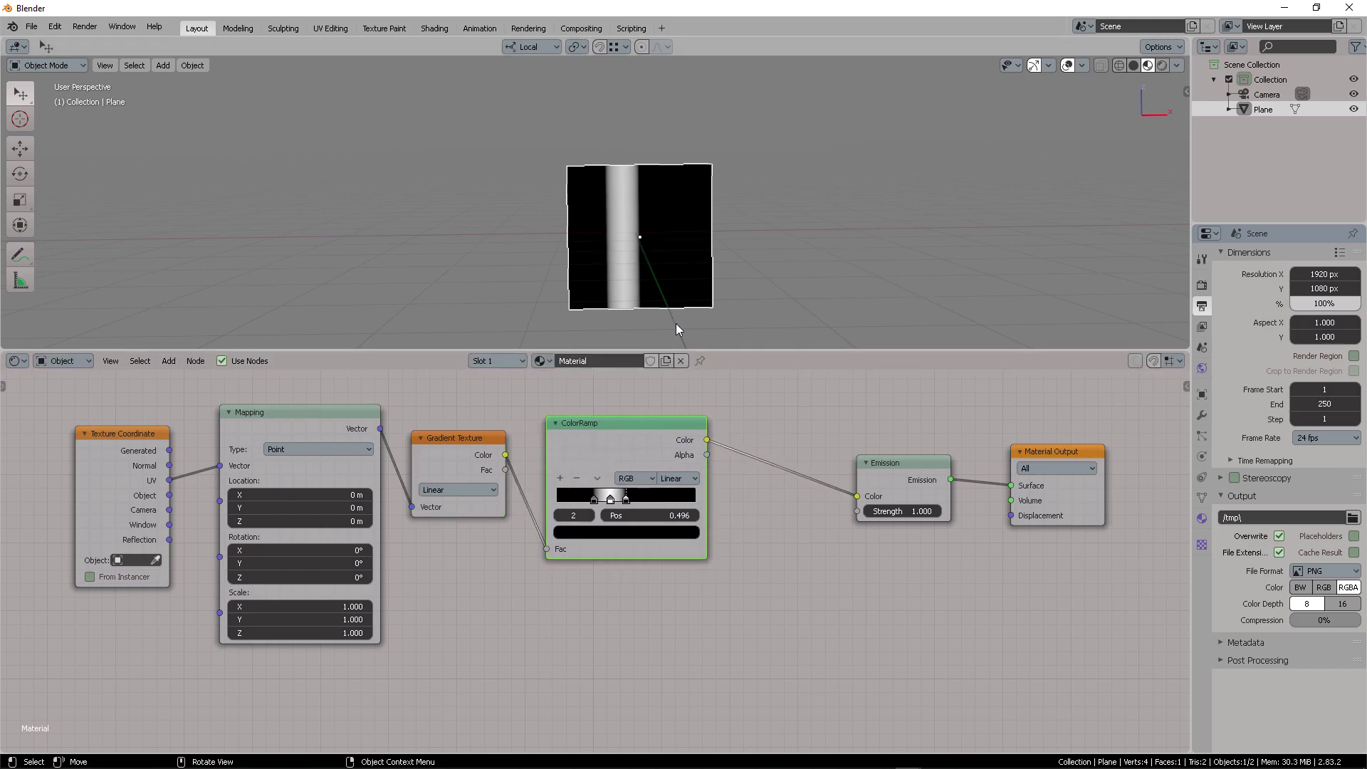
left_click(784, 401)
middle_click_drag(796, 467, 582, 510)
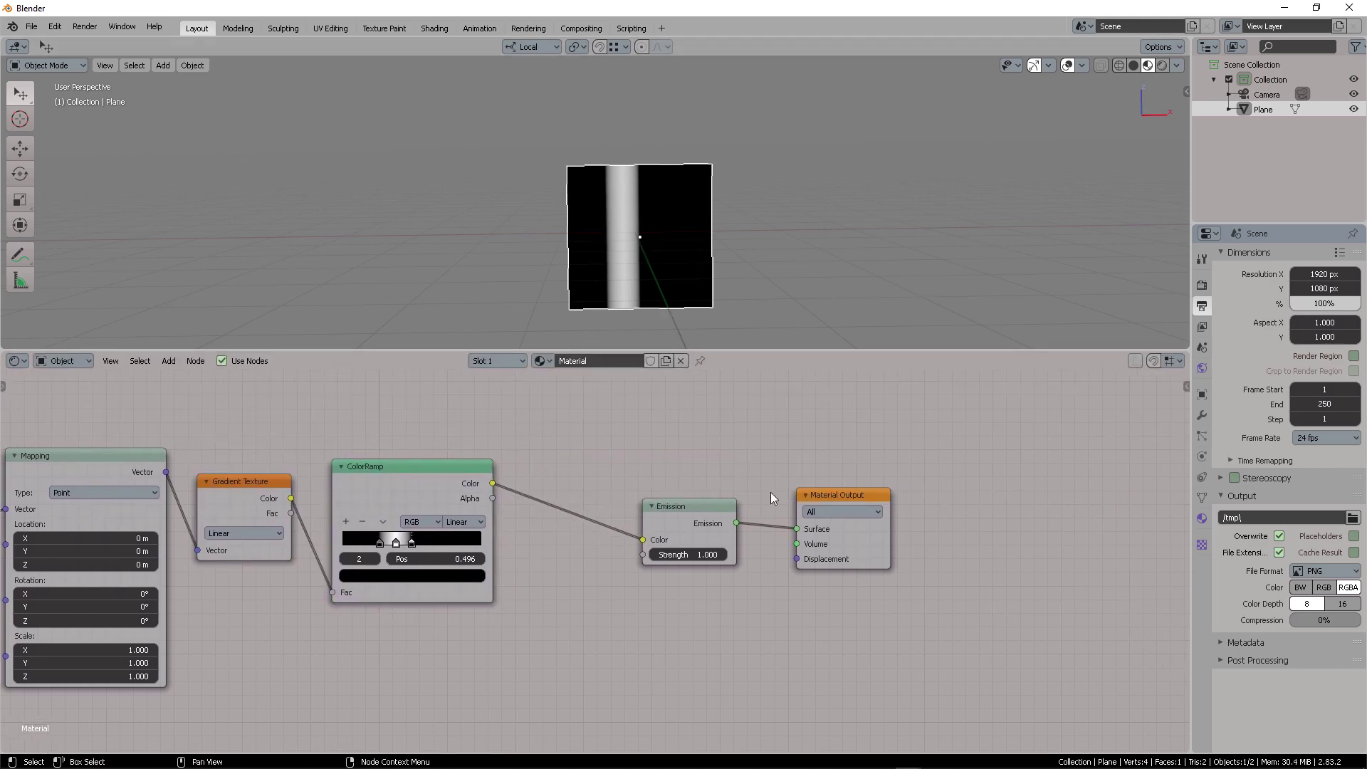
left_click_drag(822, 494, 948, 492)
left_click_drag(715, 508, 810, 510)
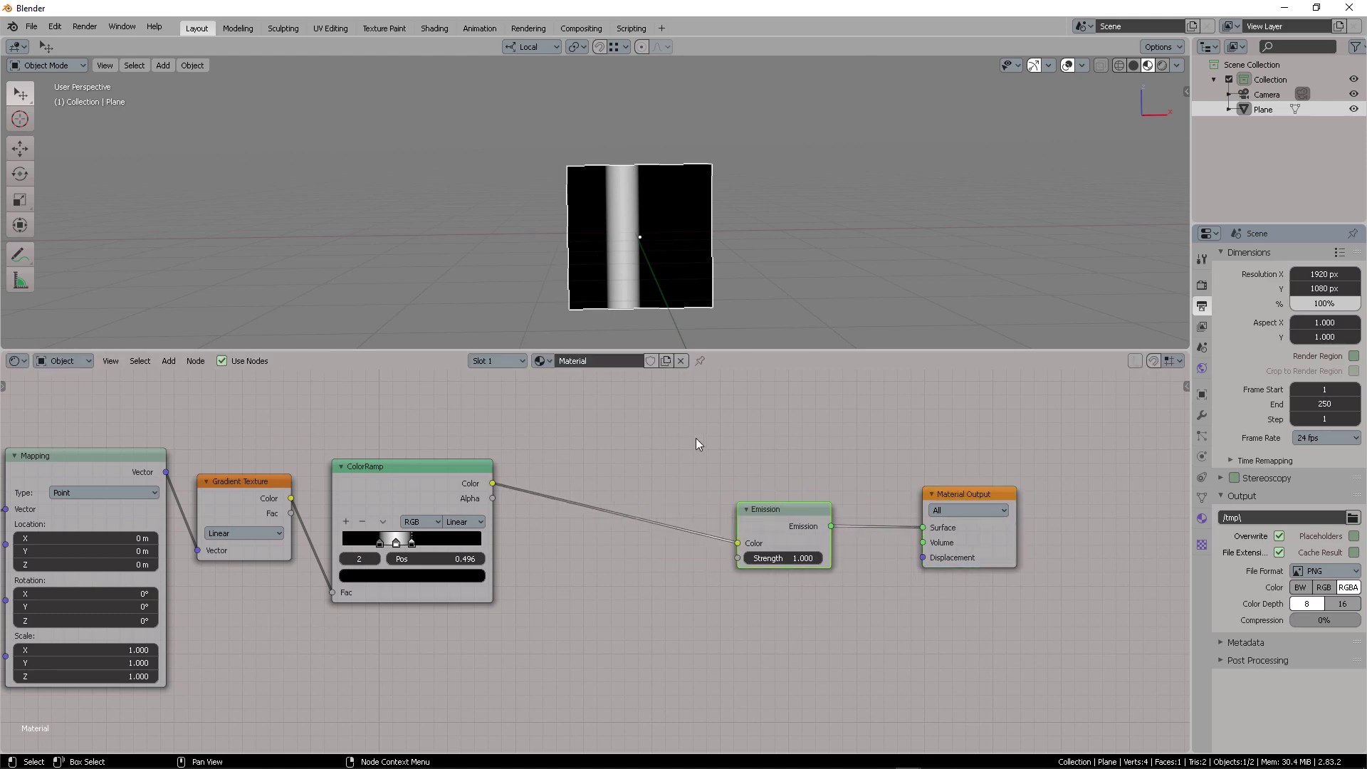
- Add a Math node above the link between ColorRamp and Emission and set its operation to Modulo
key("shift+a")
left_click(660, 416)
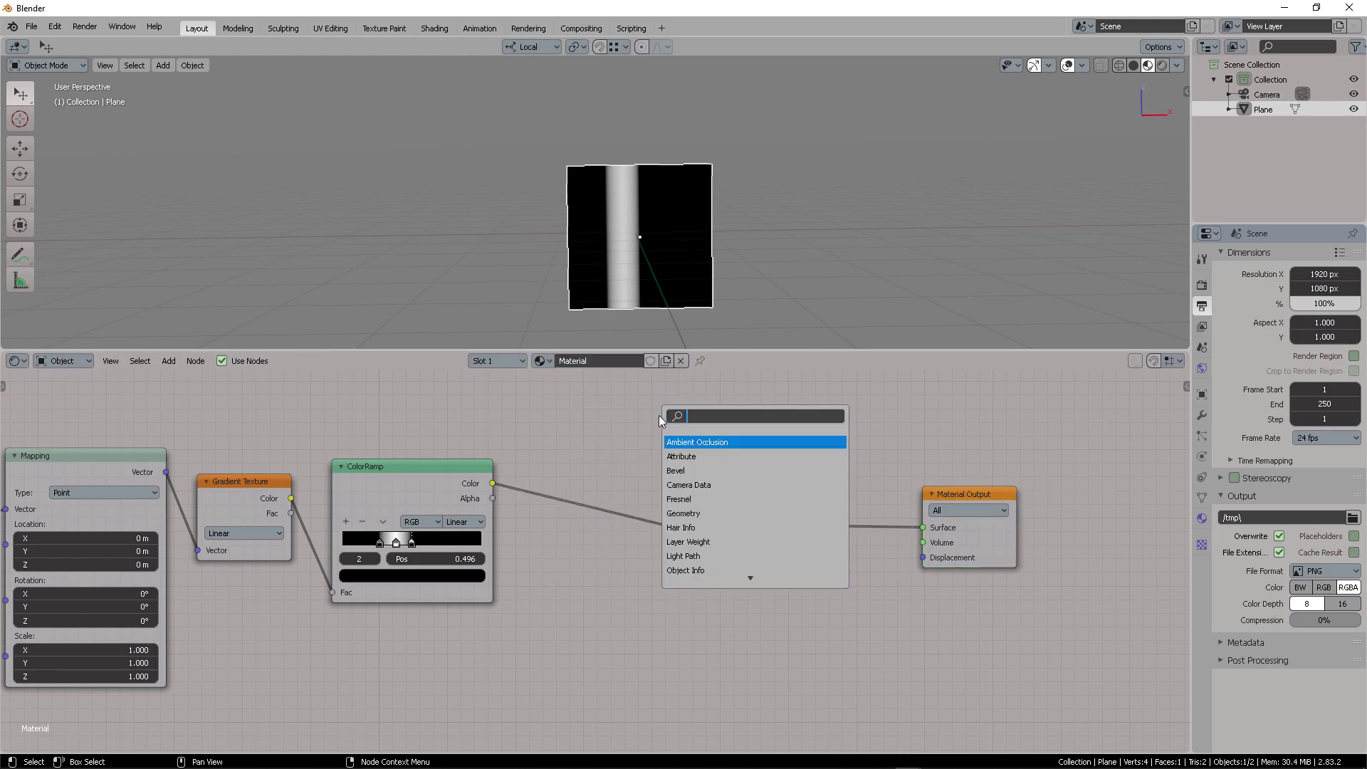
type("m")
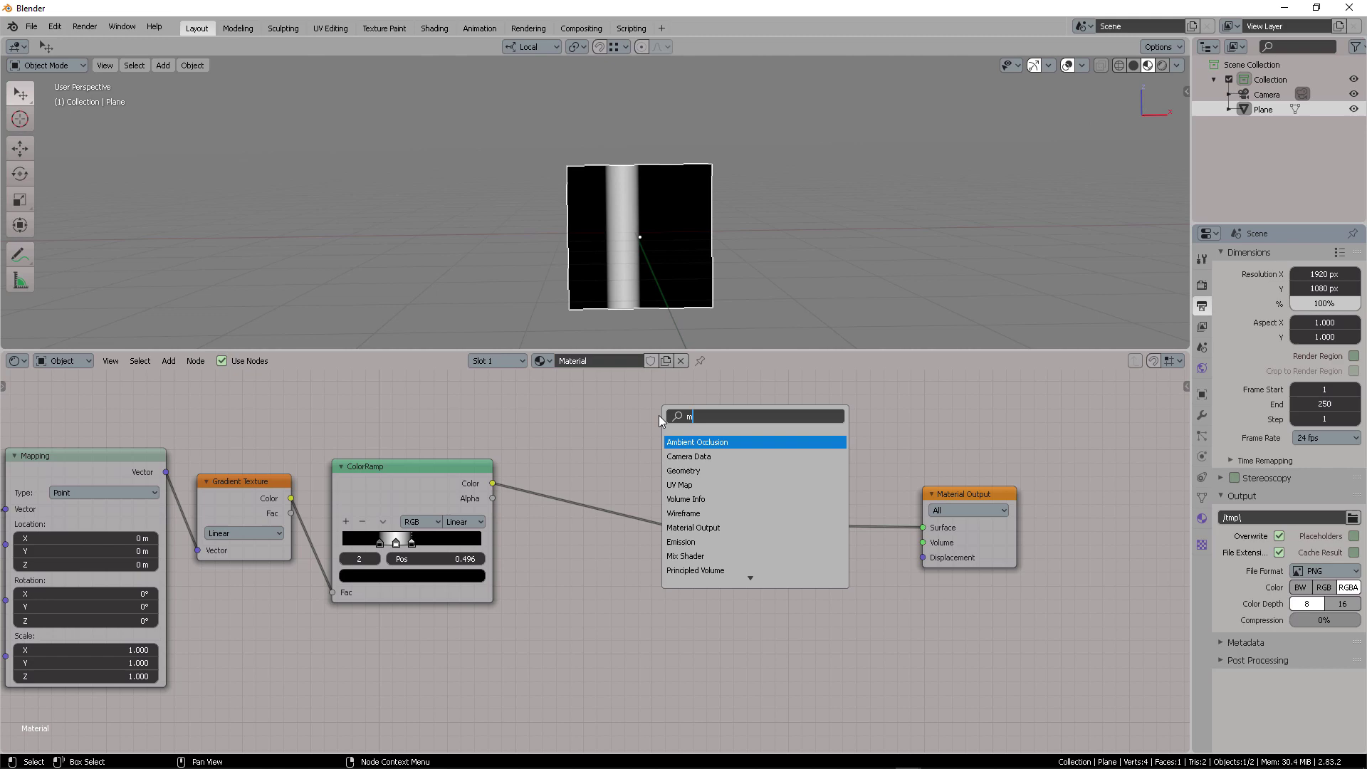
type("ath")
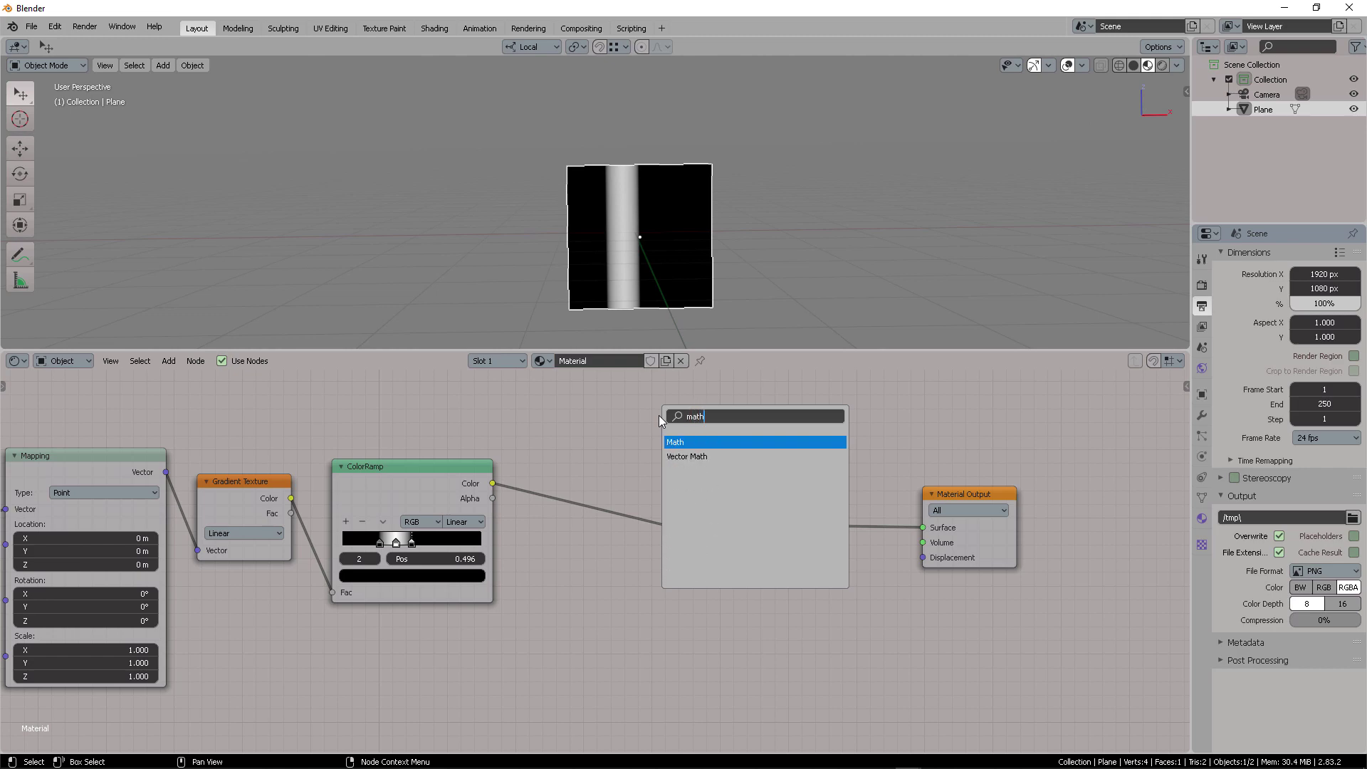
key("Return")
left_click(659, 416)
left_click(695, 461)
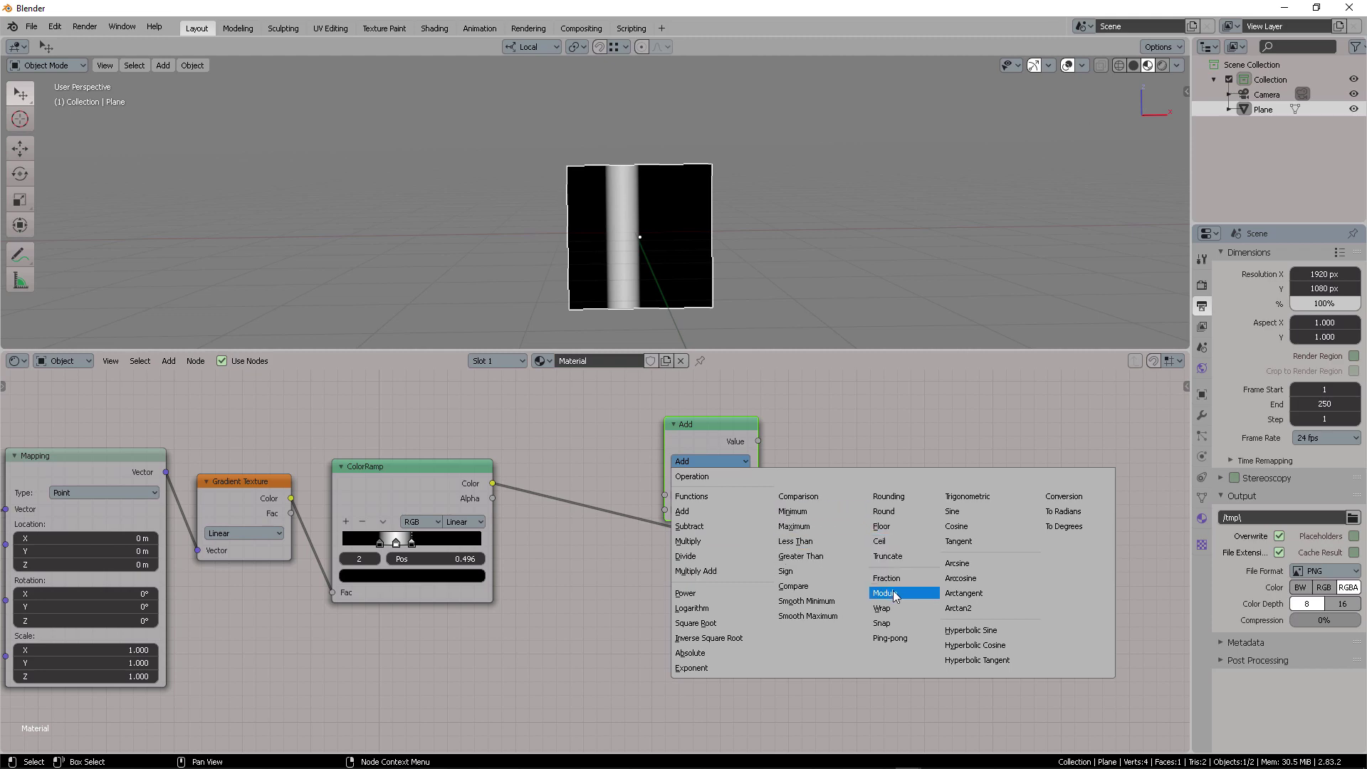
left_click(920, 593)
- Connect ColorRamp's Color to the Modulo node's second Value and the Modulo output to Emission's Color
left_click_drag(725, 424, 679, 413)
left_click_drag(498, 485, 618, 498)
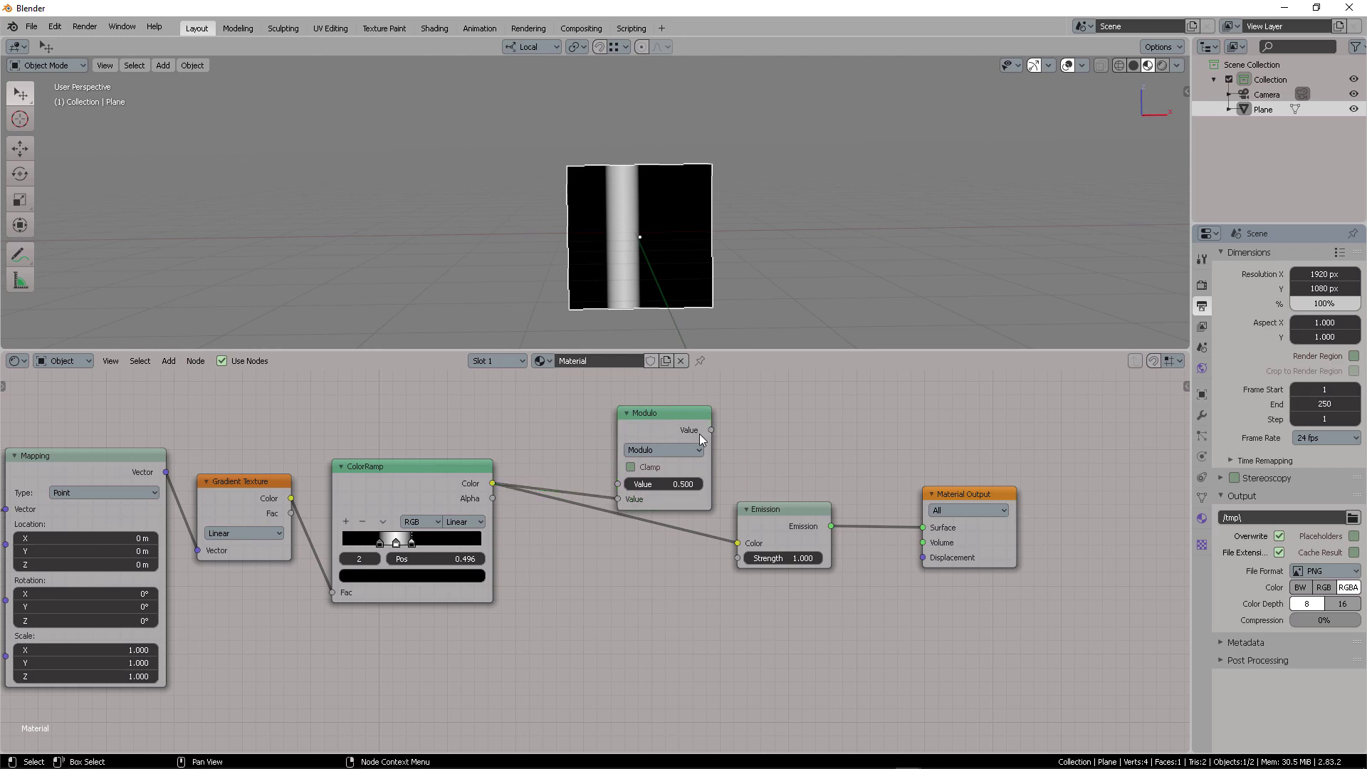
left_click_drag(711, 430, 738, 543)
left_click_drag(694, 452, 668, 480)
- Delete the ColorRamp's last black stop and move the white stop to position 1.000
scroll(647, 216, "up", 10)
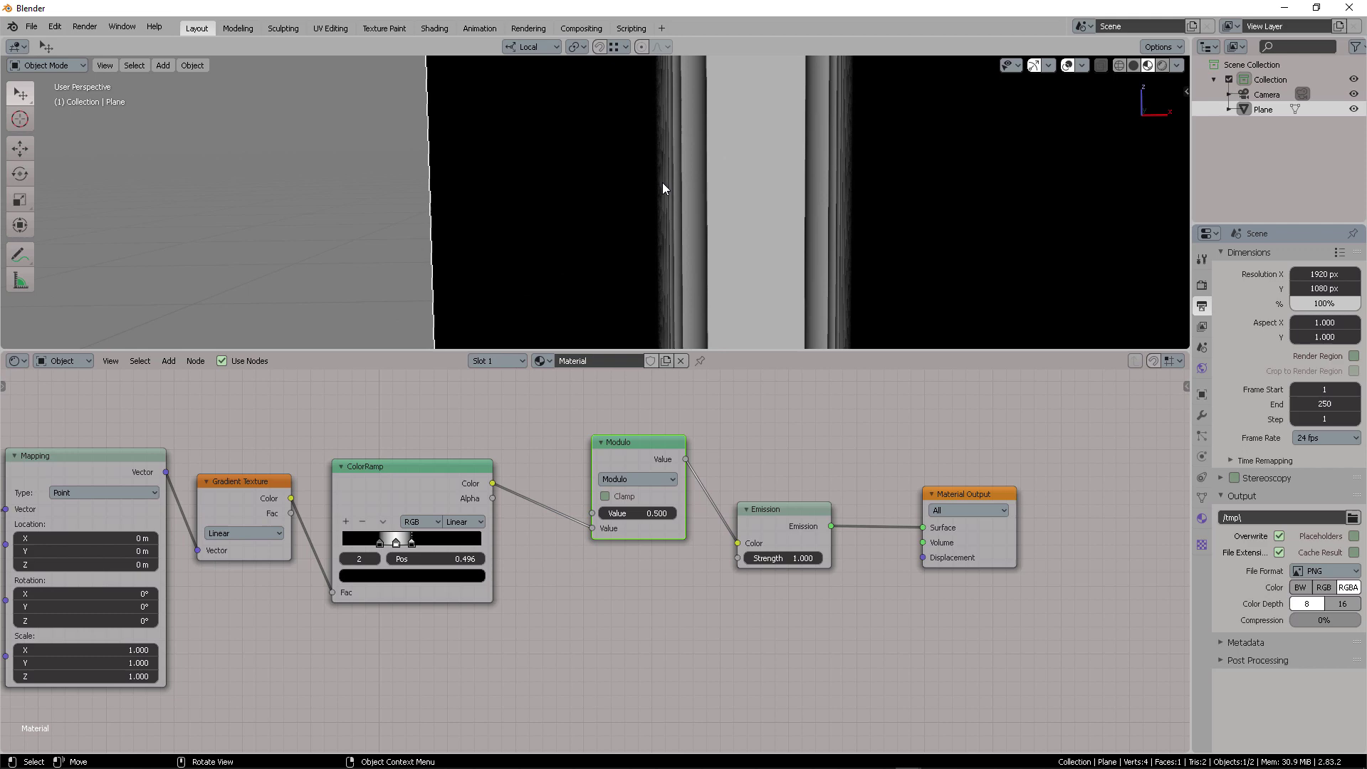
scroll(699, 152, "down", 3)
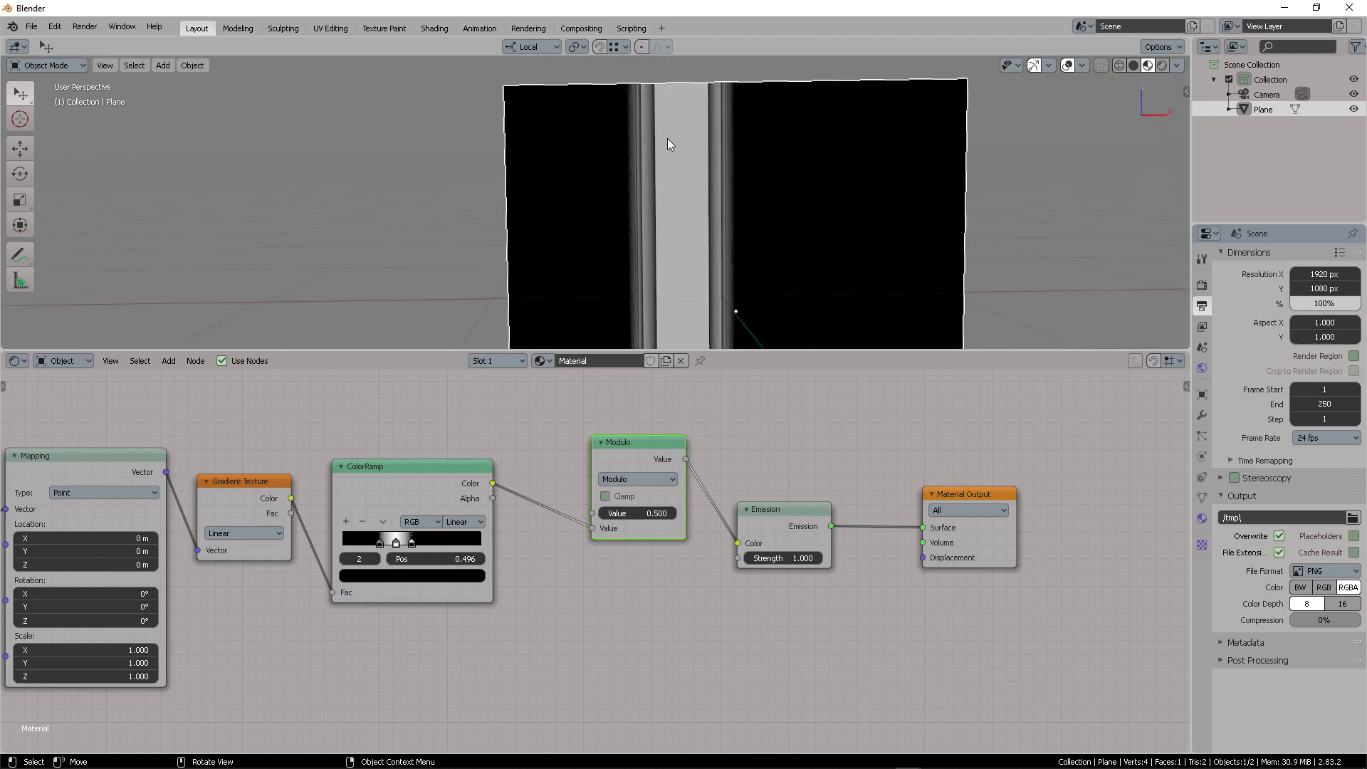
left_click(362, 521)
left_click_drag(394, 541, 527, 484)
- Enable Clamp on the Modulo node and set its first Value to 1.800
scroll(704, 243, "down", 3)
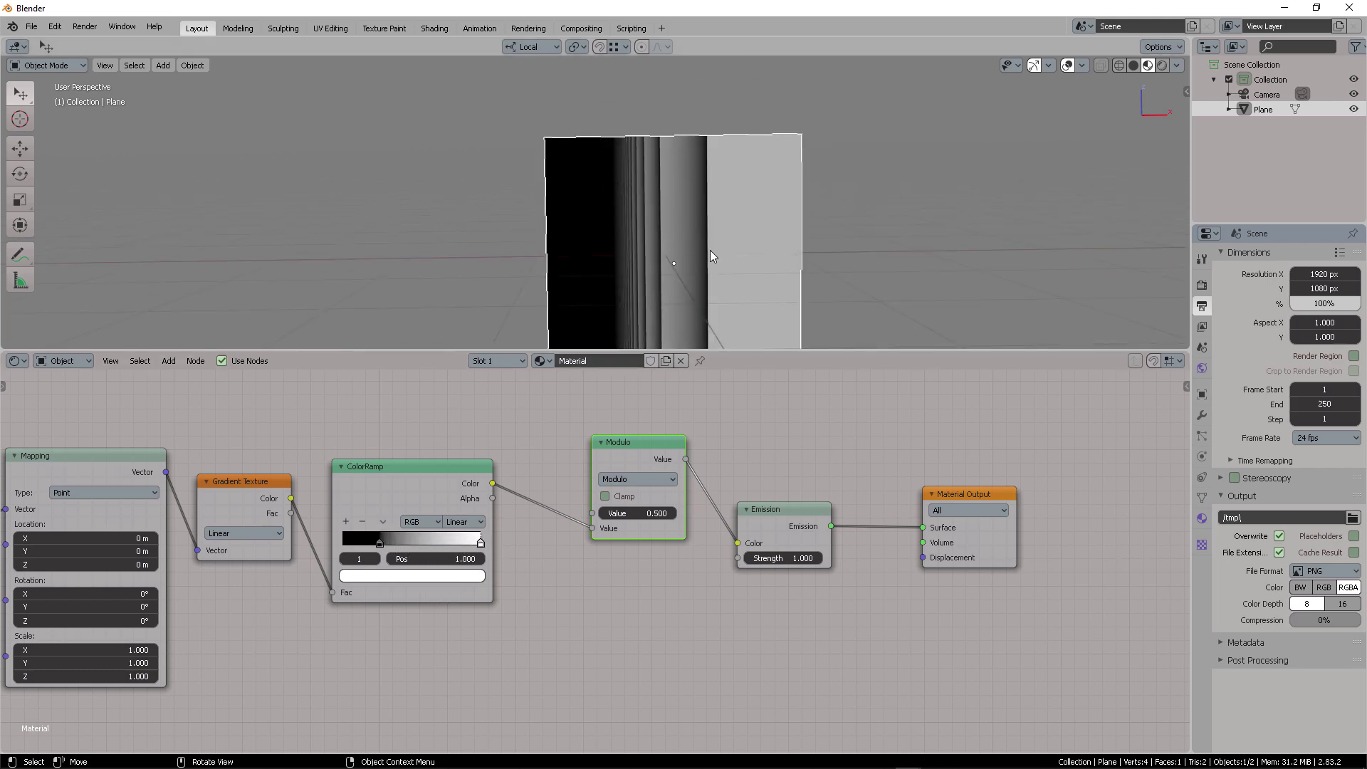
middle_click_drag(710, 250, 705, 186)
left_click(610, 496)
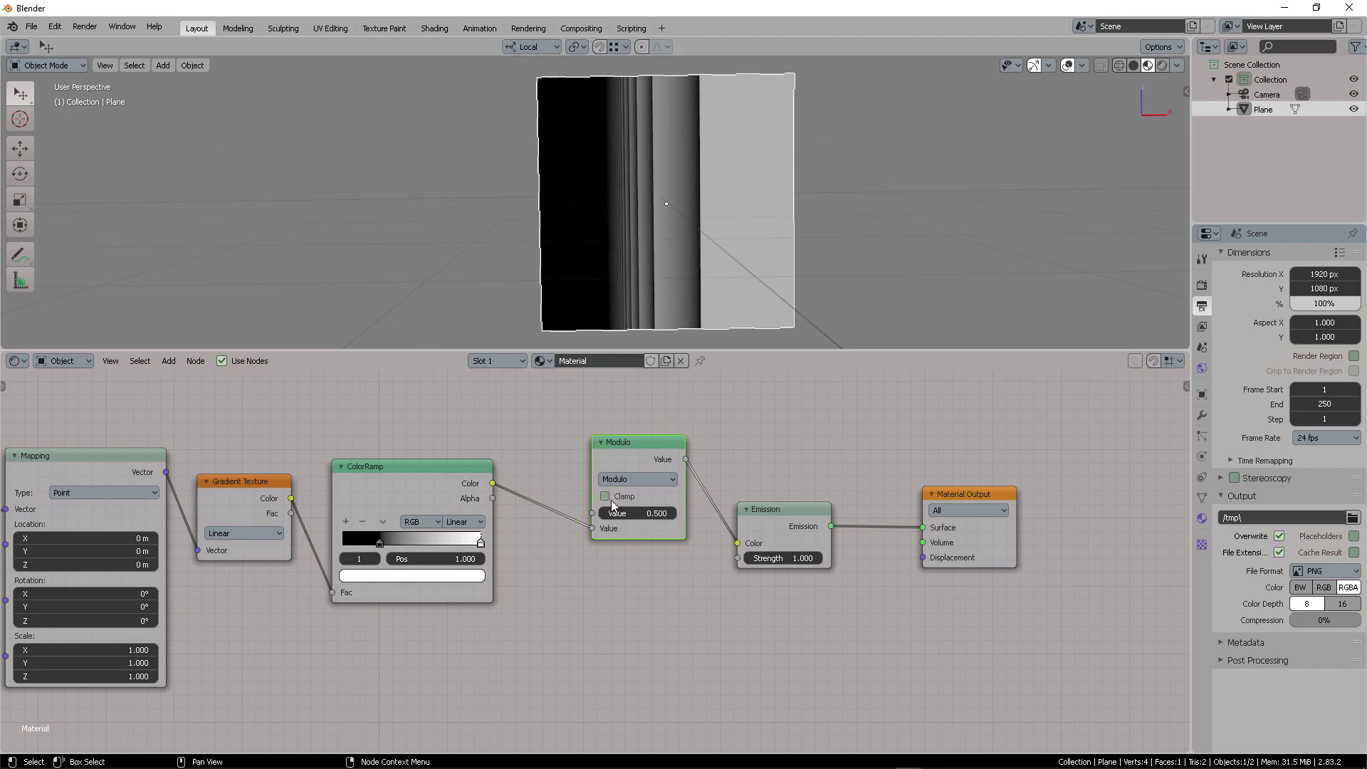
left_click_drag(625, 513, 718, 513)
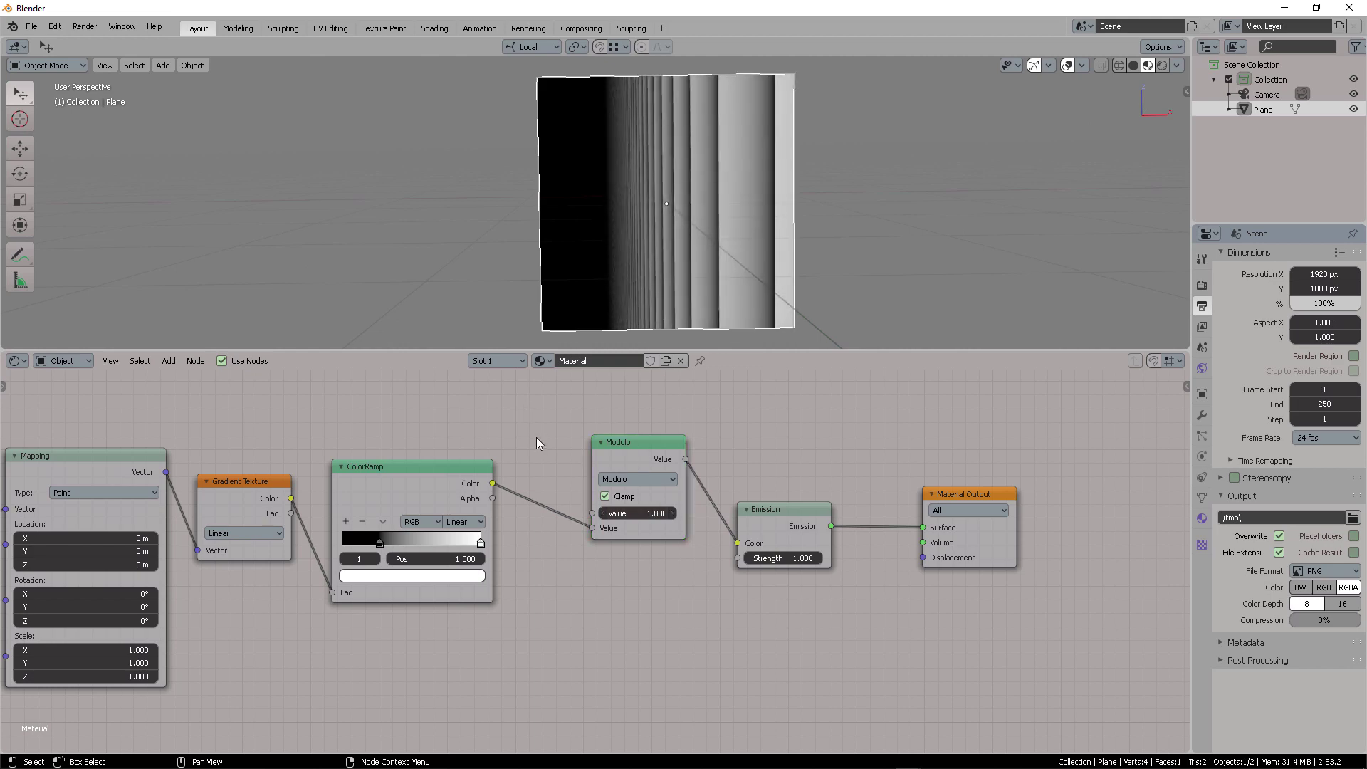
- Detach the Modulo node from the chain and place it below, keeping ColorRamp linked directly to Emission
middle_click_drag(536, 442, 620, 424)
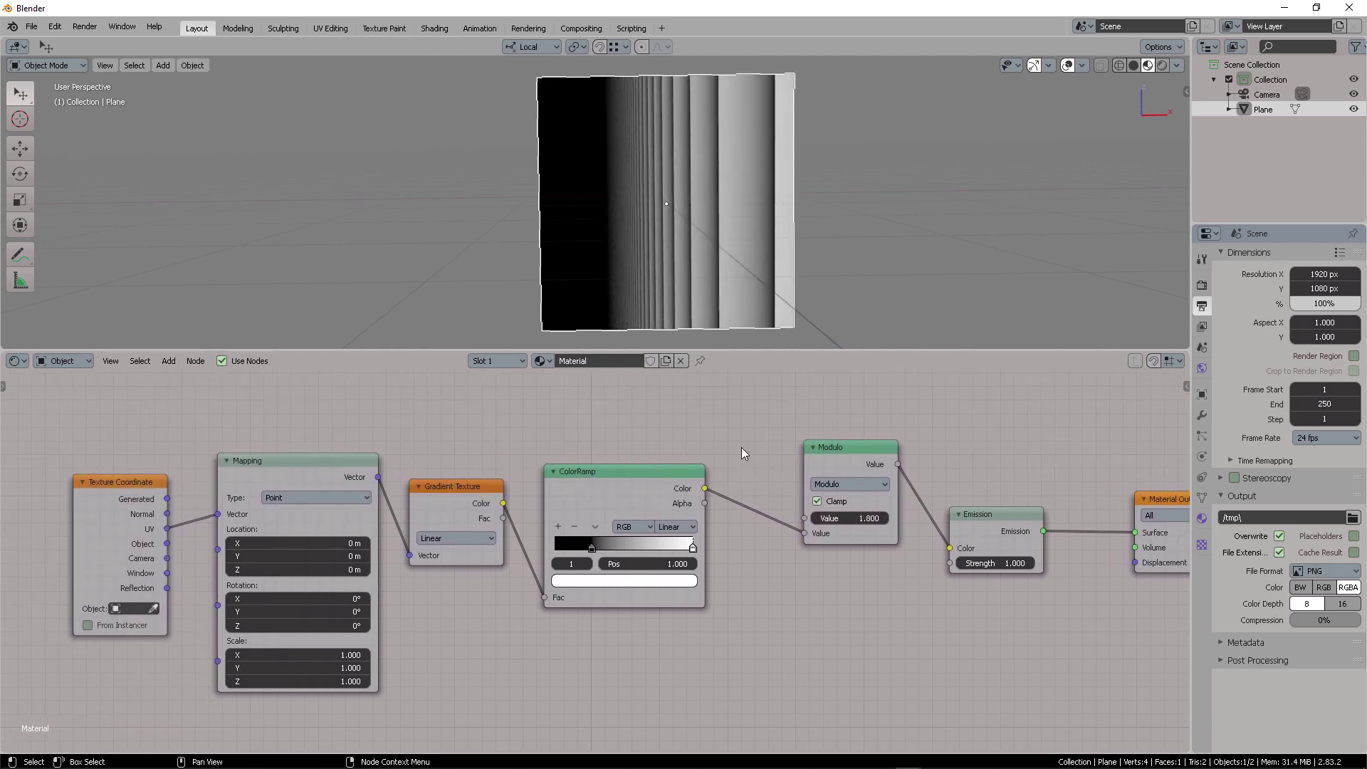
left_click_drag(834, 446, 831, 582, "alt")
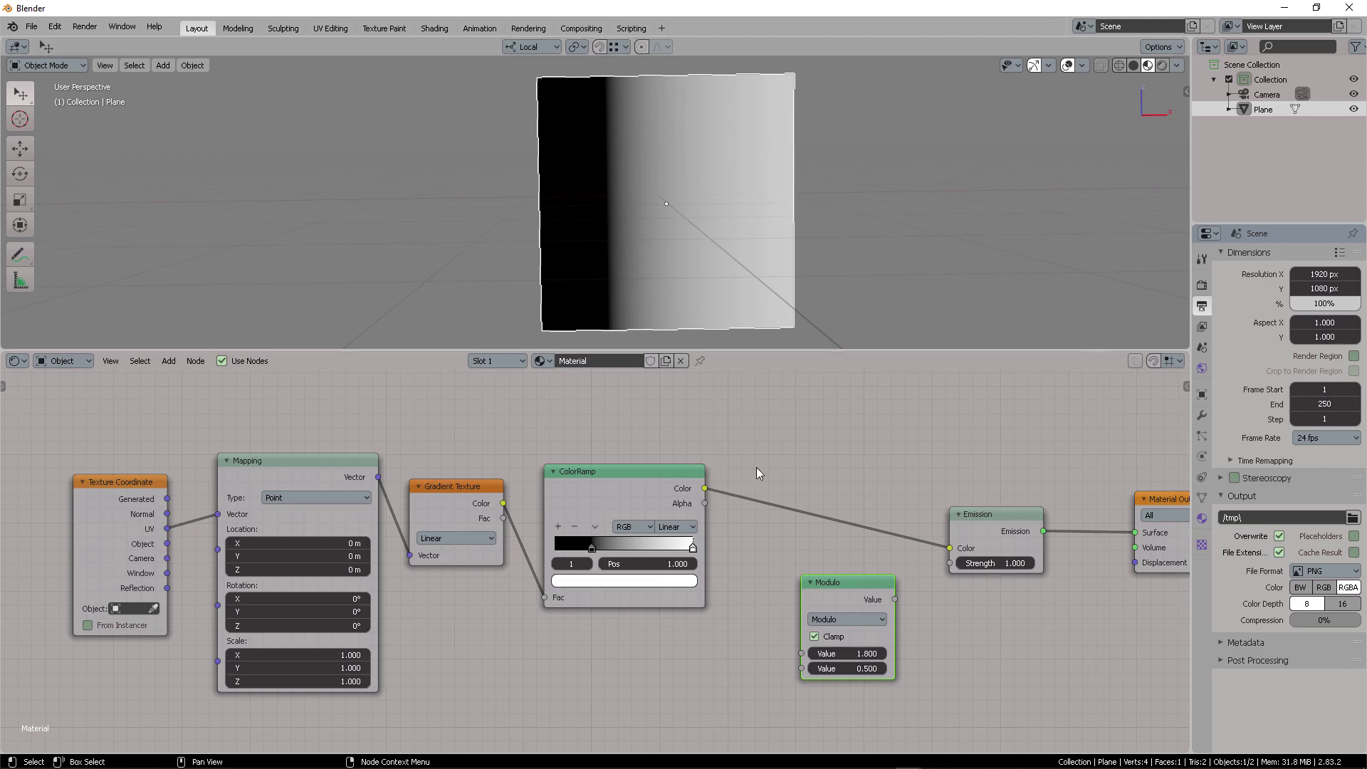
middle_click_drag(793, 485, 770, 449)
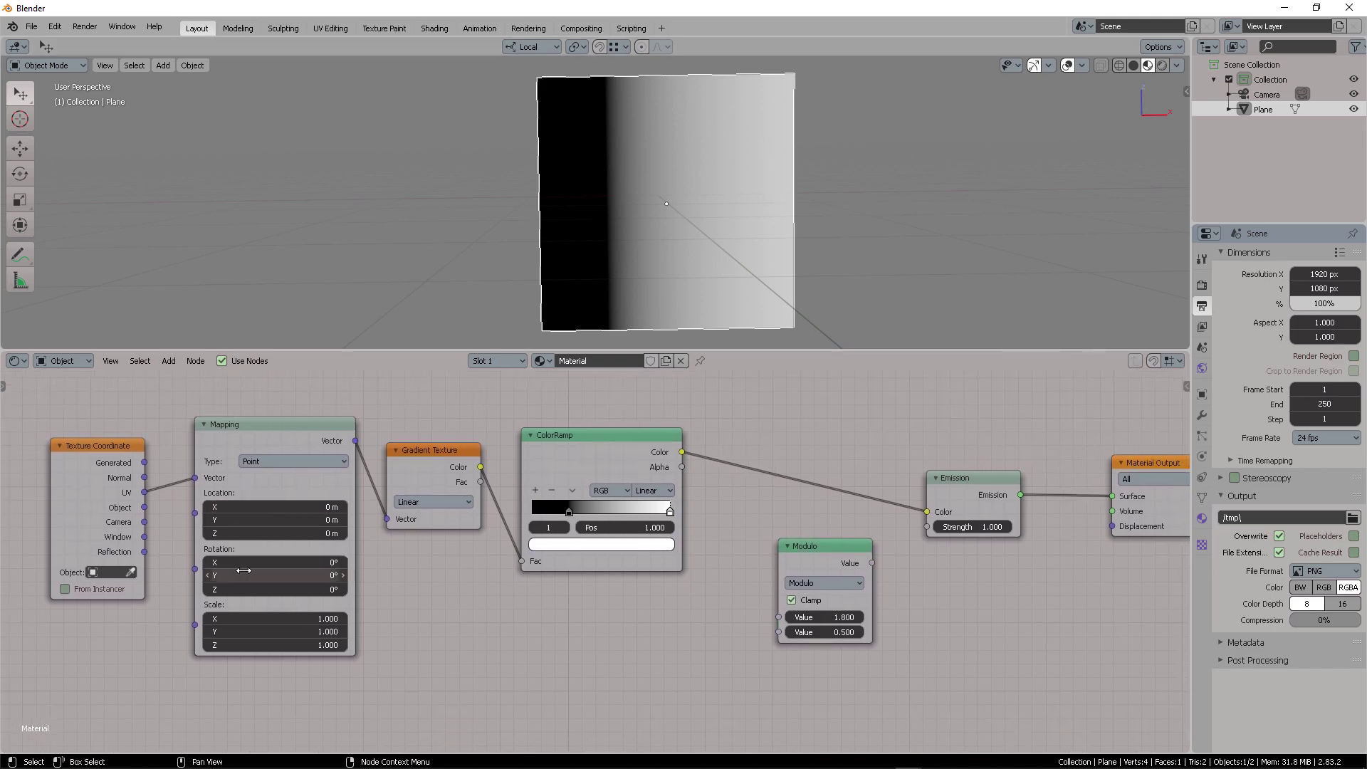
- Try different X scale and X location values on the Mapping node
left_click_drag(270, 618, 307, 612)
key("ctrl+z")
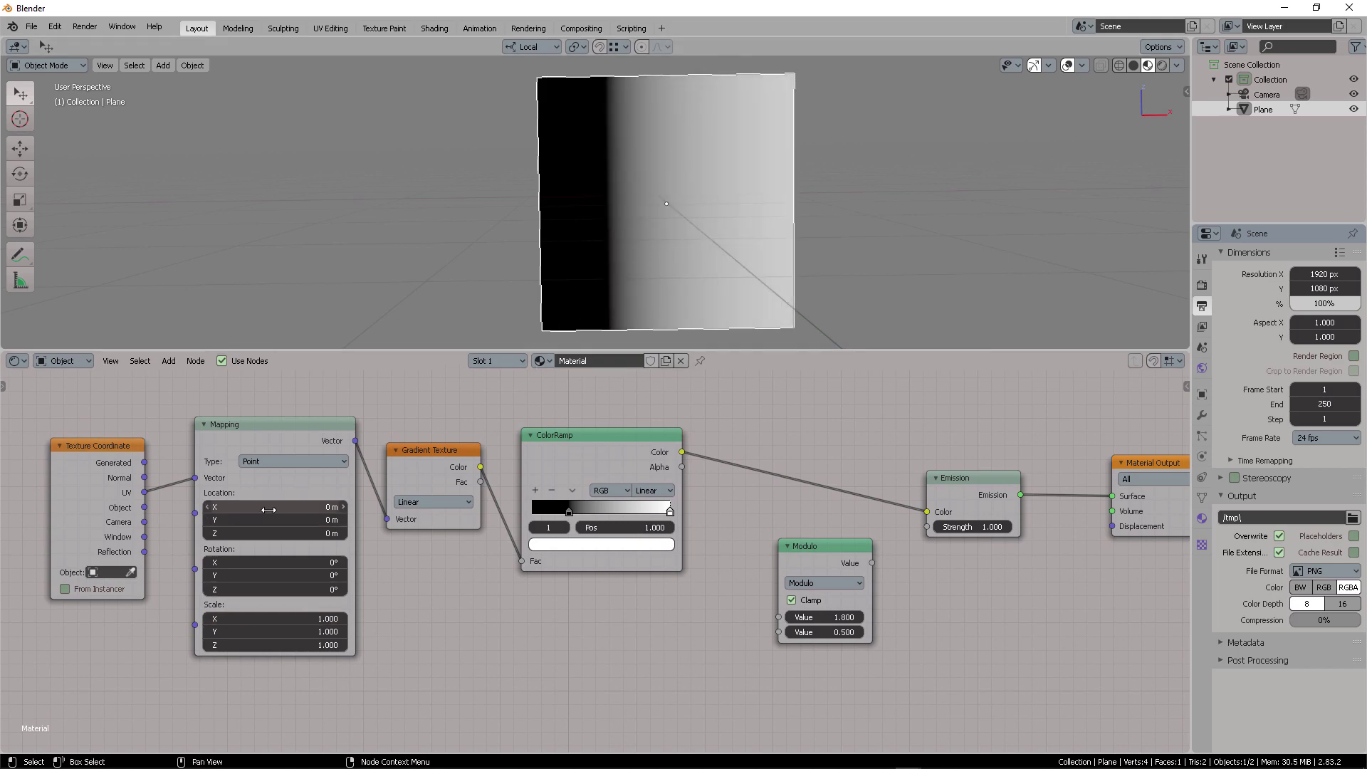
left_click_drag(269, 510, 226, 512)
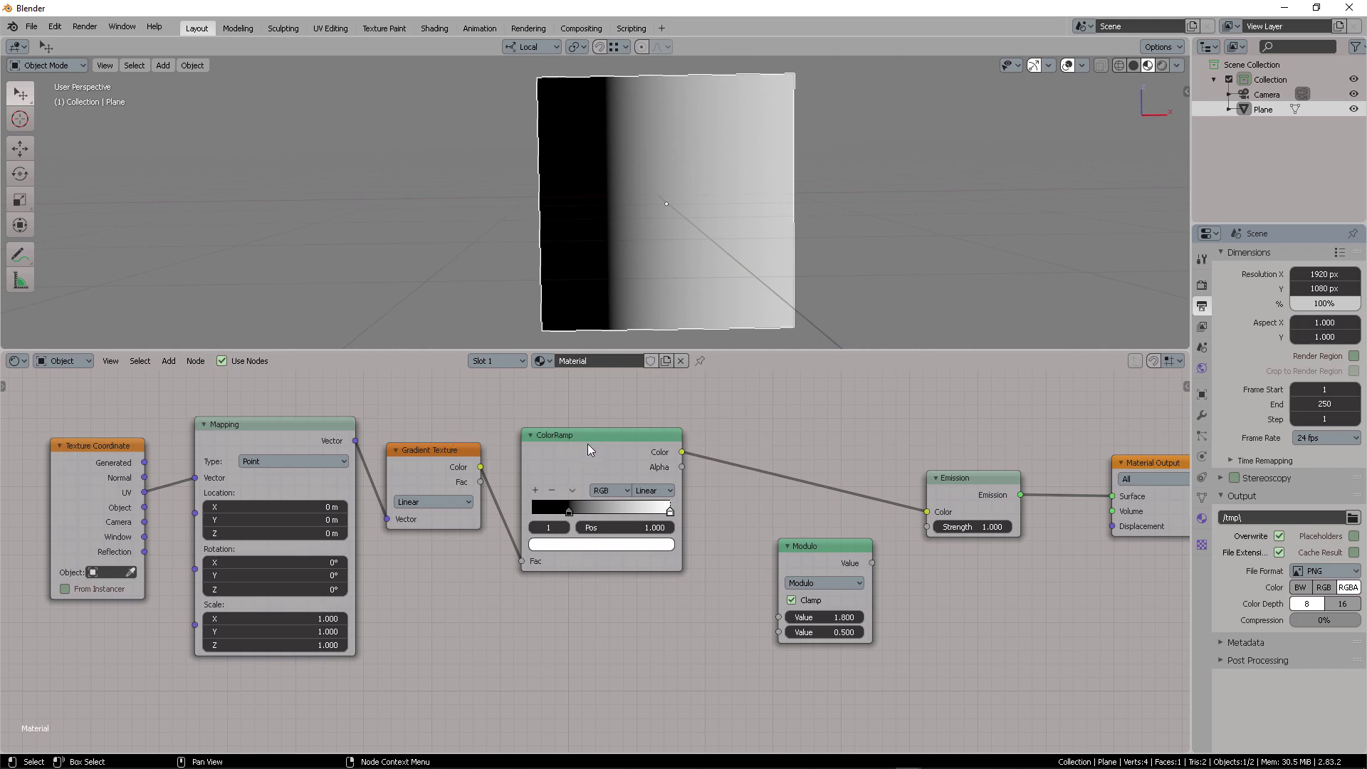
- Rearrange the ColorRamp, Gradient Texture and Modulo nodes to free space beside the Mapping node's output
left_click_drag(587, 448, 702, 411)
left_click_drag(425, 467, 540, 567)
left_click_drag(811, 546, 693, 605)
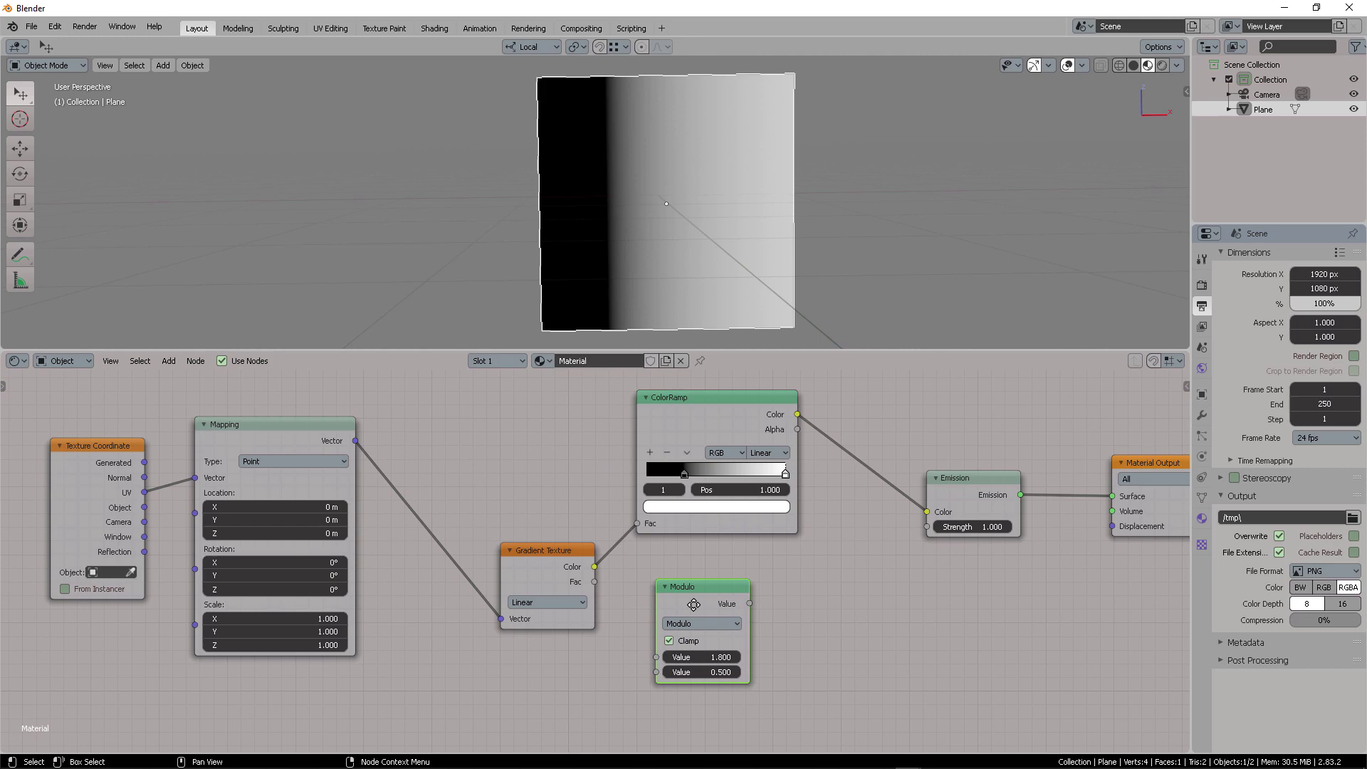
- Add a Separate XYZ node above Gradient Texture and connect the Mapping node's Vector output to it
left_click(435, 427)
key("shift+a")
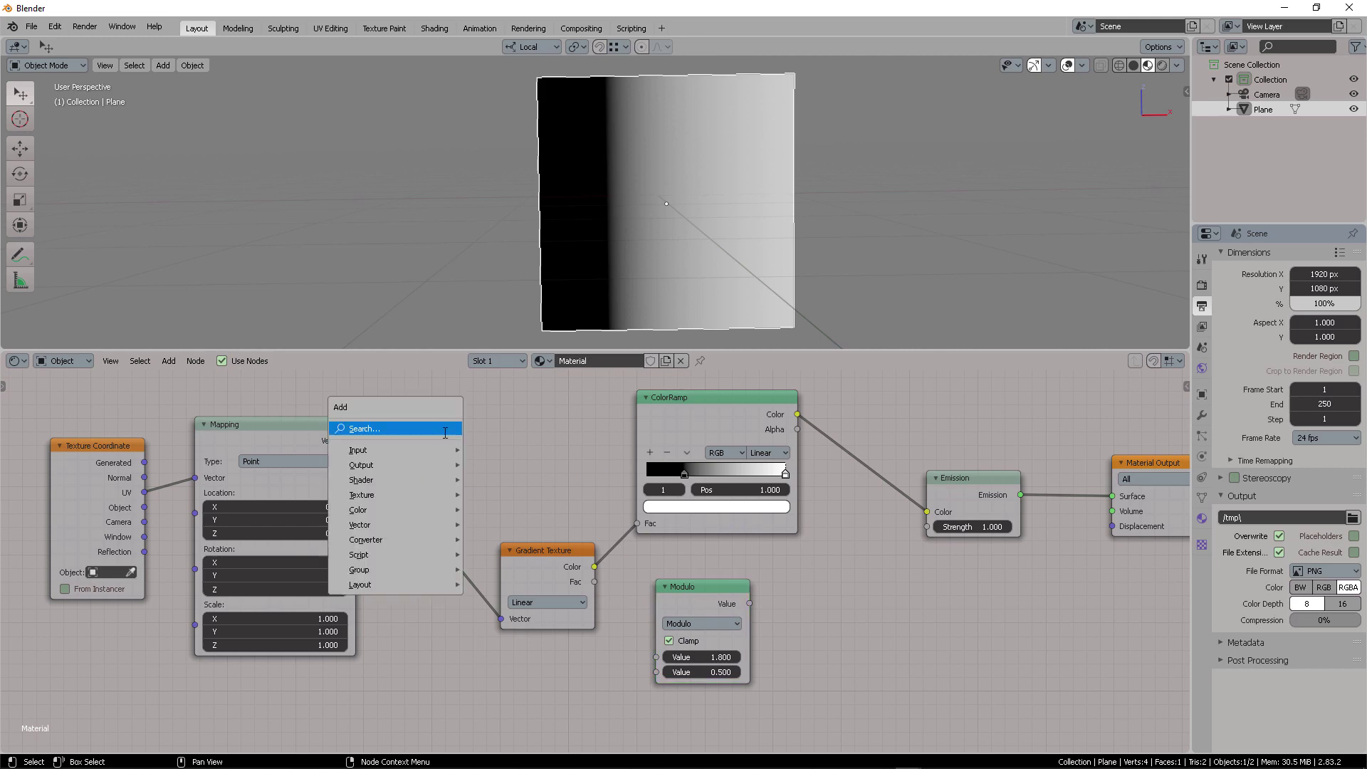
left_click(442, 433)
type("sepa")
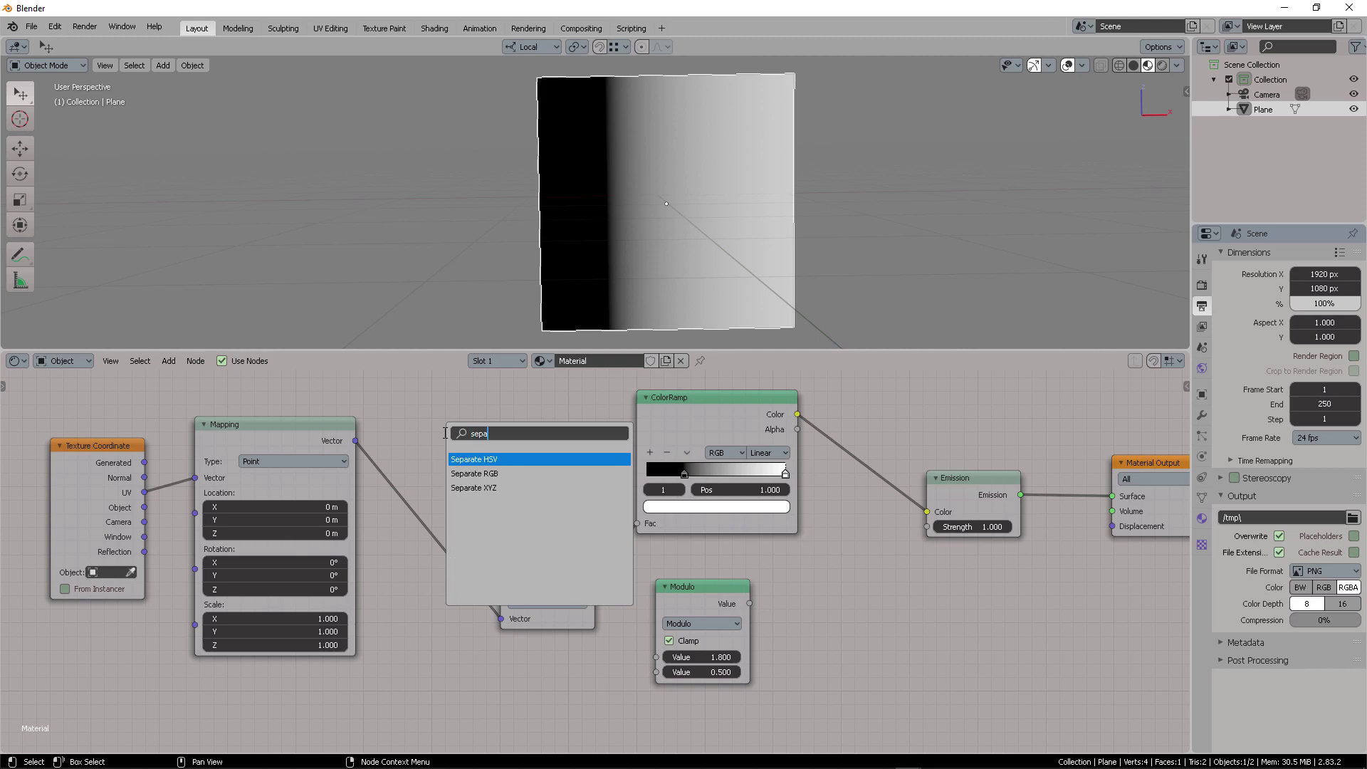
key("Down")
key("Down")
key("Return")
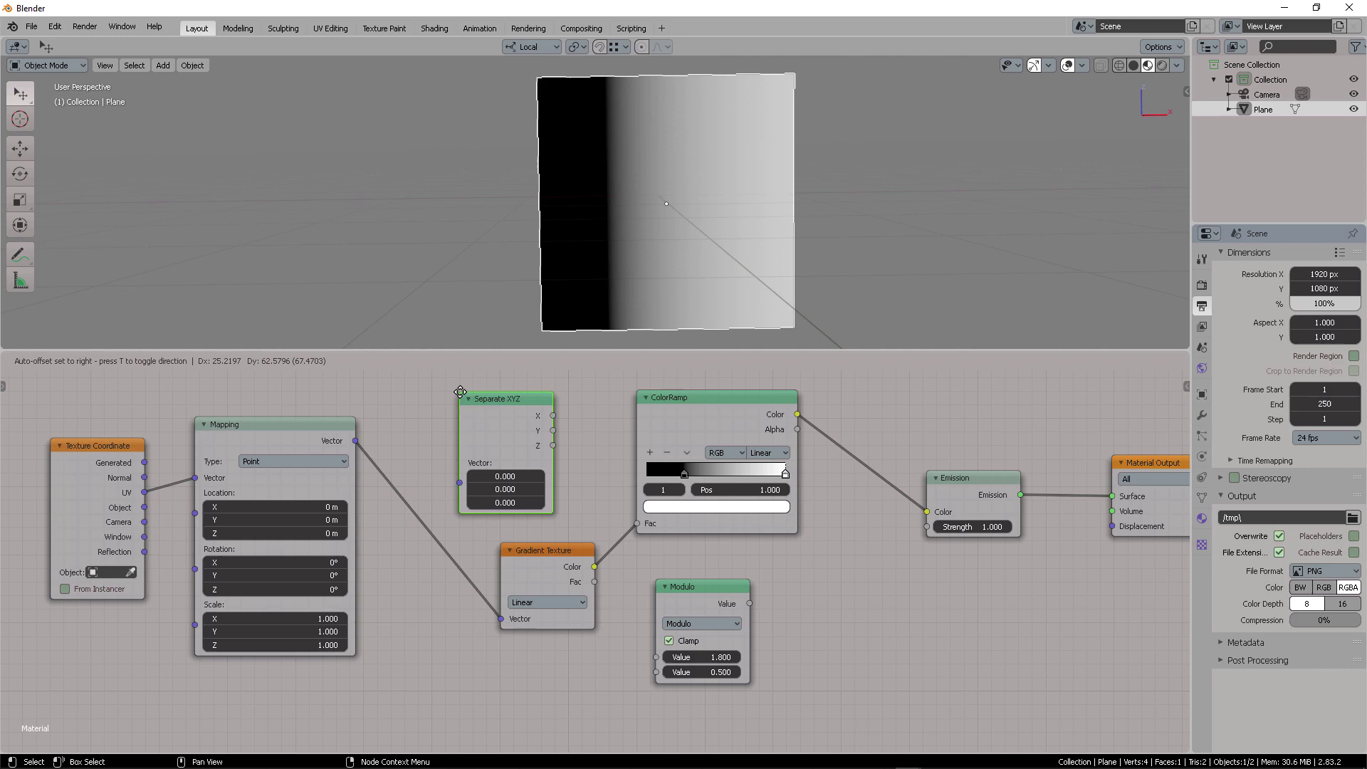
left_click(460, 391)
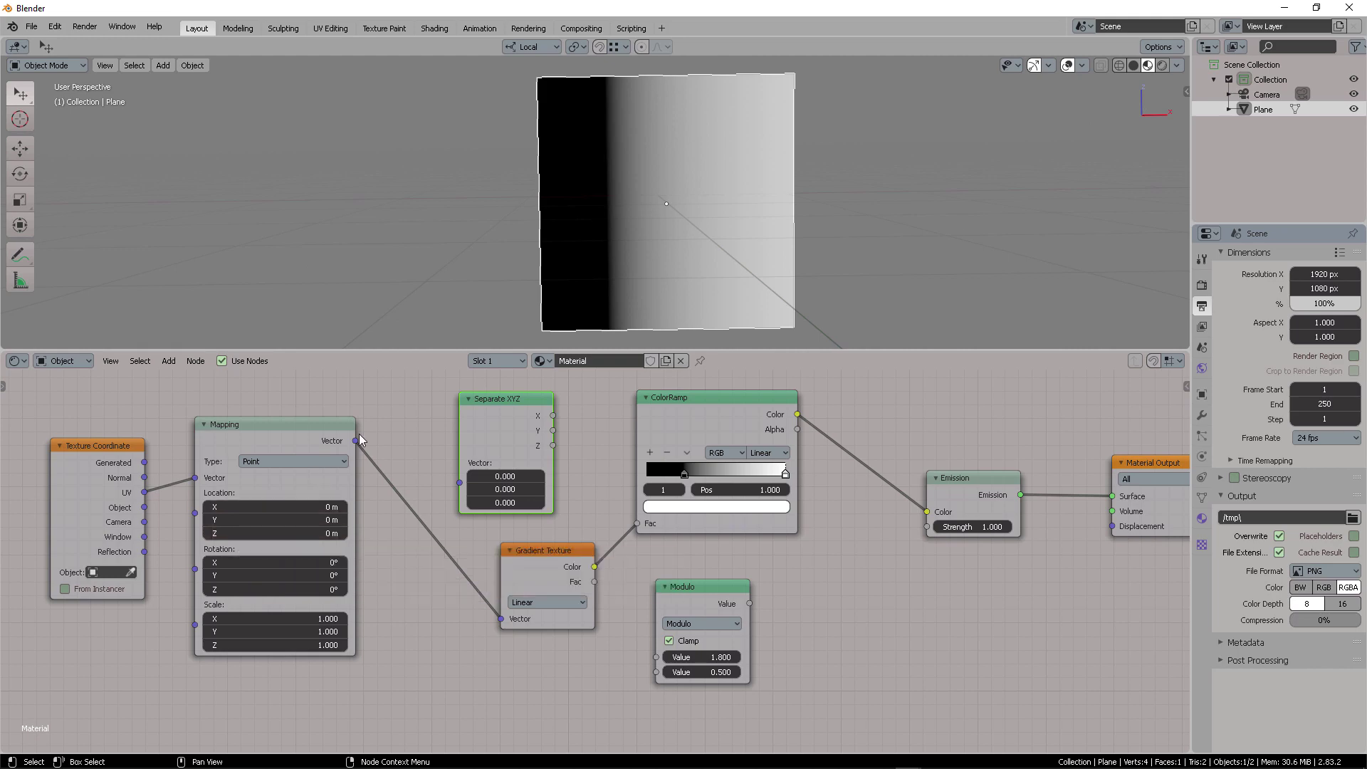
left_click_drag(355, 440, 459, 483)
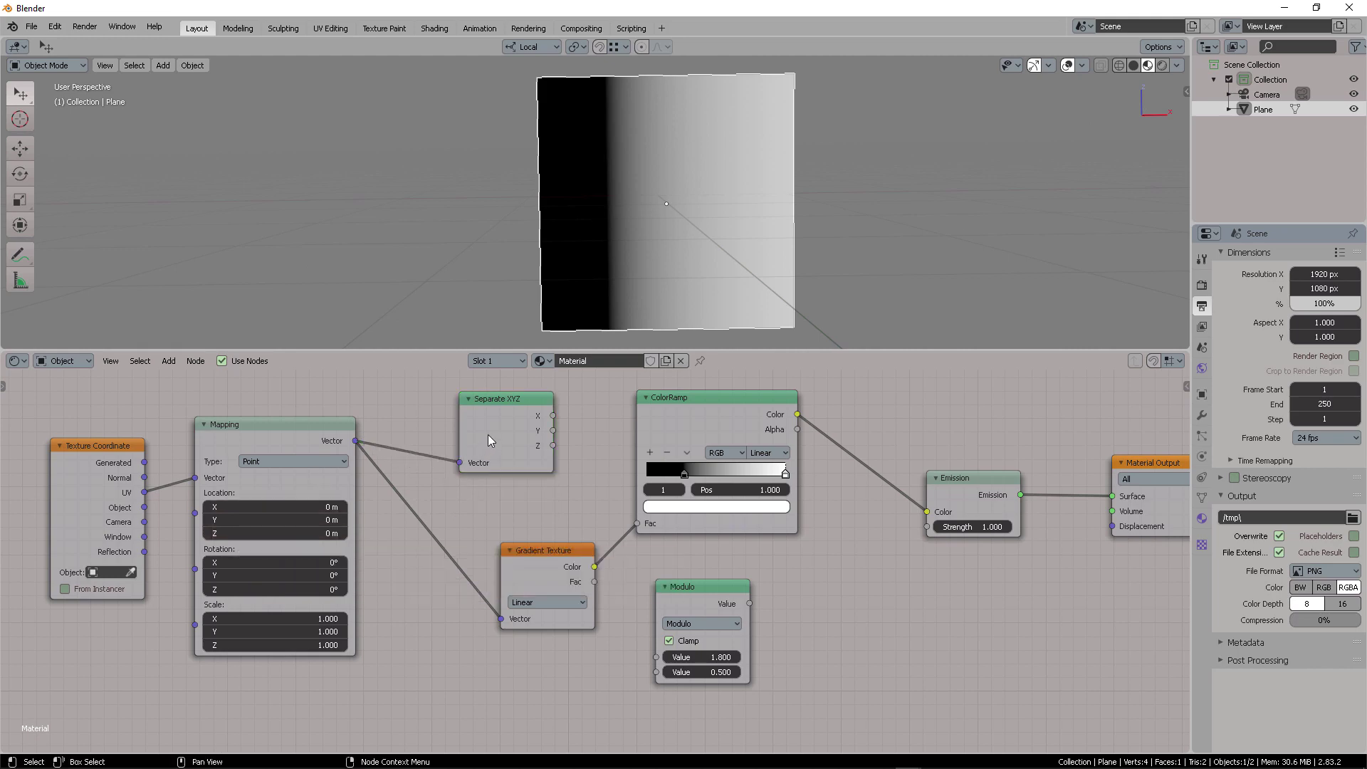
left_click_drag(489, 435, 457, 437)
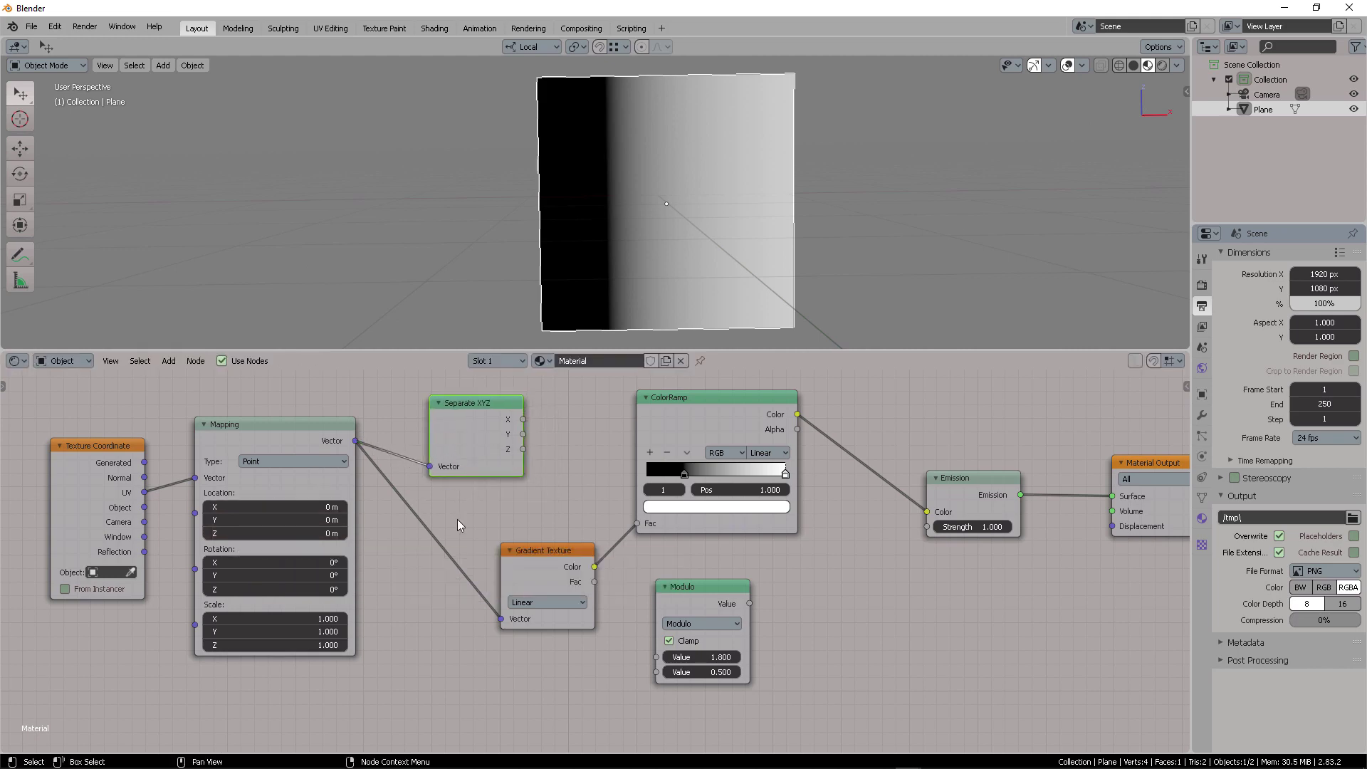
- Cut the link between Mapping and Gradient Texture, and line up Separate XYZ and Modulo beside the Mapping node
right_click_drag(471, 563, 423, 560, "ctrl")
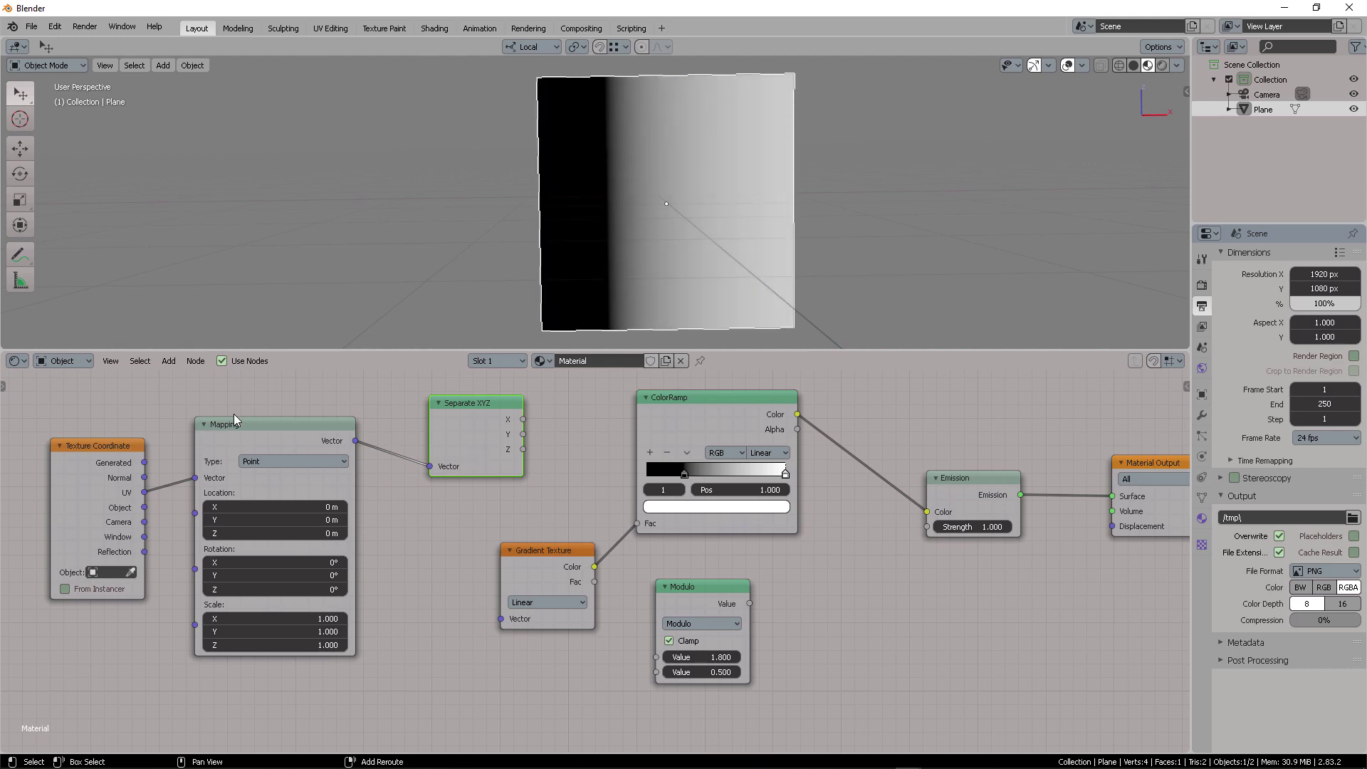
middle_click_drag(296, 402, 555, 423)
left_click_drag(380, 475, 246, 477)
left_click_drag(509, 467, 384, 469)
left_click_drag(729, 454, 585, 474)
left_click_drag(967, 602, 656, 408)
middle_click_drag(943, 436, 622, 473)
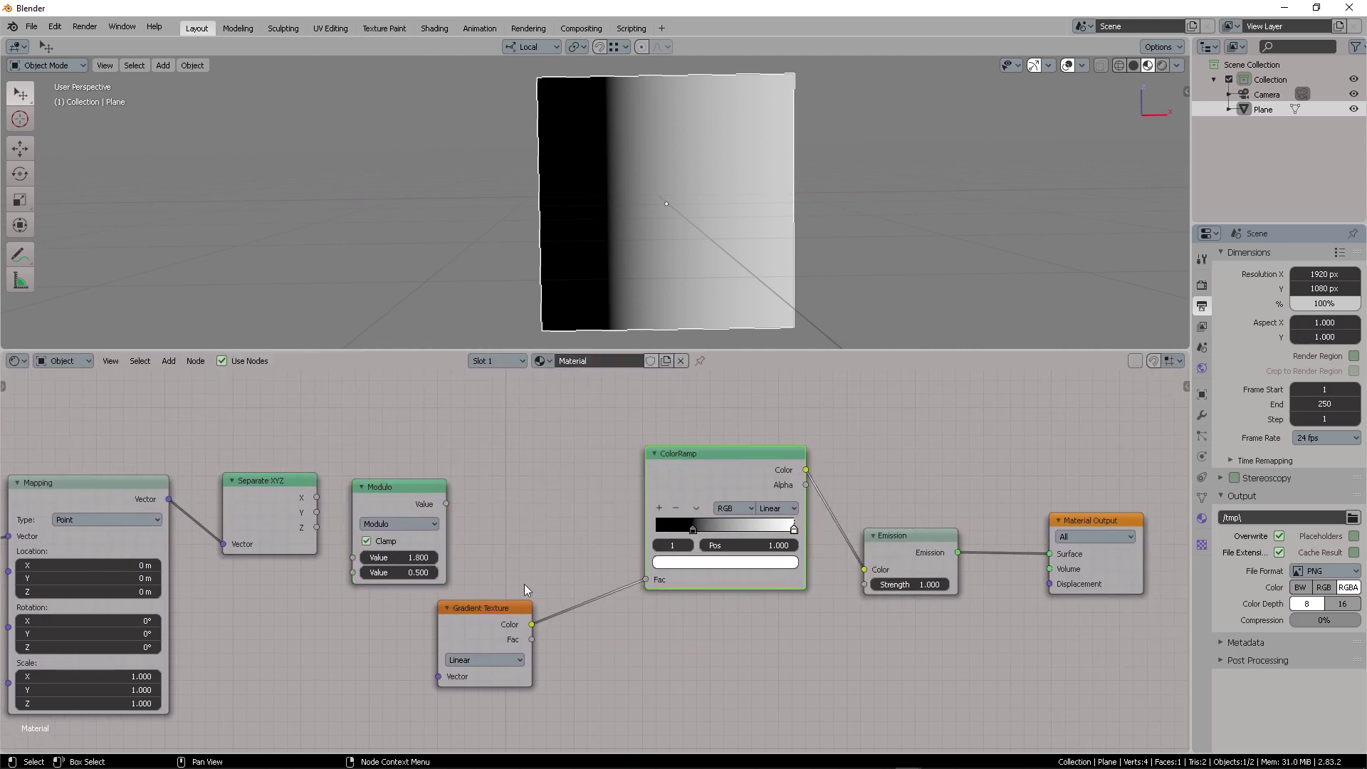
- Place Gradient Texture between Modulo and ColorRamp, and connect Modulo's Value output to Gradient Texture's Vector input
left_click_drag(509, 608, 579, 519)
middle_click_drag(383, 446, 520, 432)
mouse_move(584, 490)
left_mouse_down()
mouse_move(648, 562)
mouse_move(621, 476)
mouse_move(648, 566)
left_mouse_up()
middle_click_drag(640, 472, 688, 472)
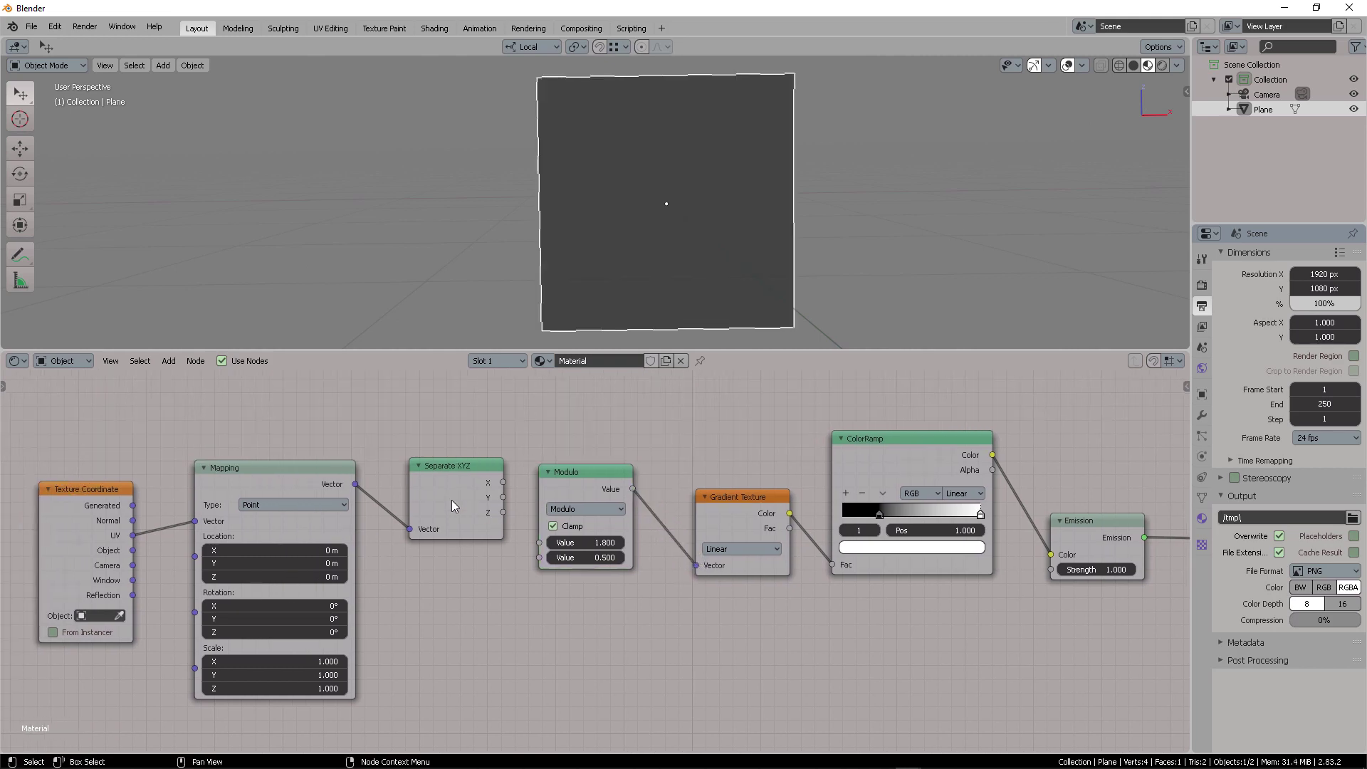
- Shift Separate XYZ and Modulo closer to the Mapping node, and cut the link between Modulo and Gradient Texture
left_click_drag(452, 498, 430, 502)
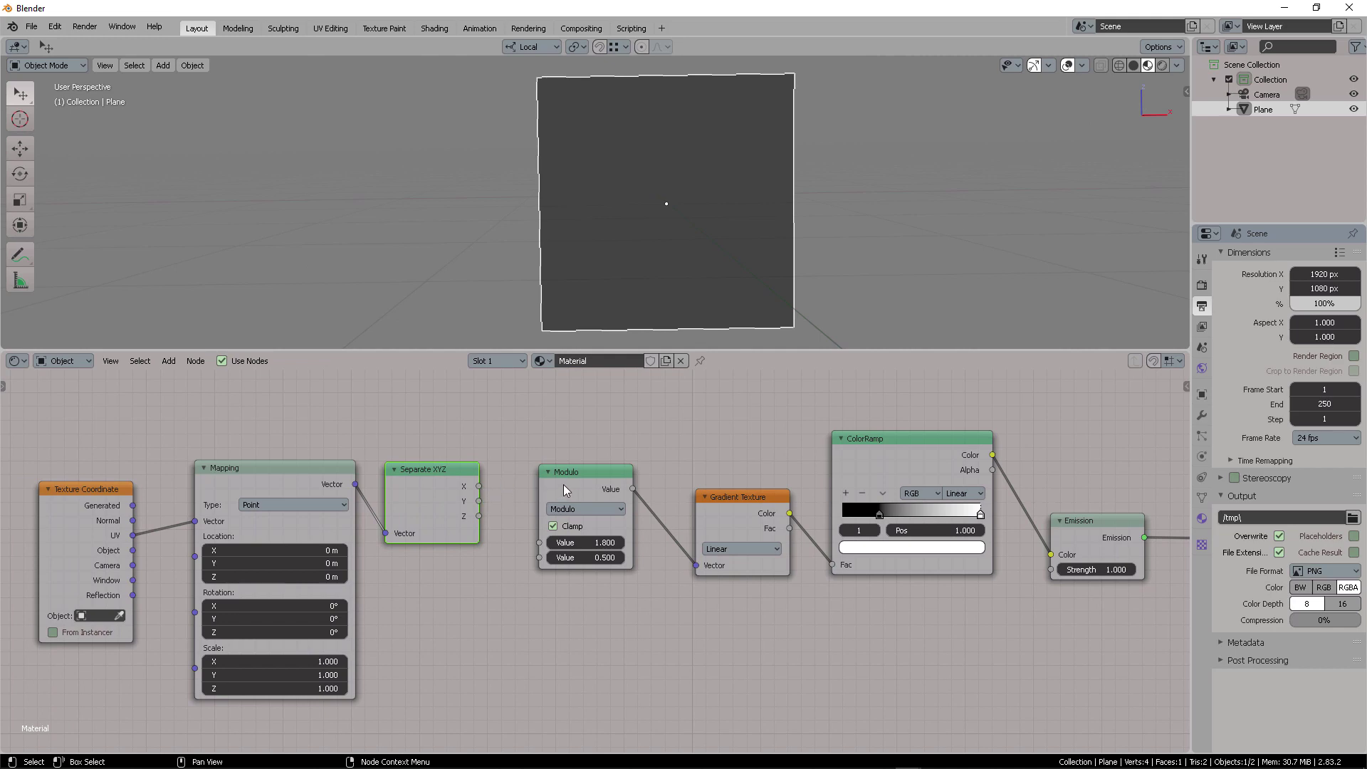
left_click_drag(563, 485, 536, 450)
right_click_drag(626, 549, 651, 431, "ctrl")
left_click(651, 428)
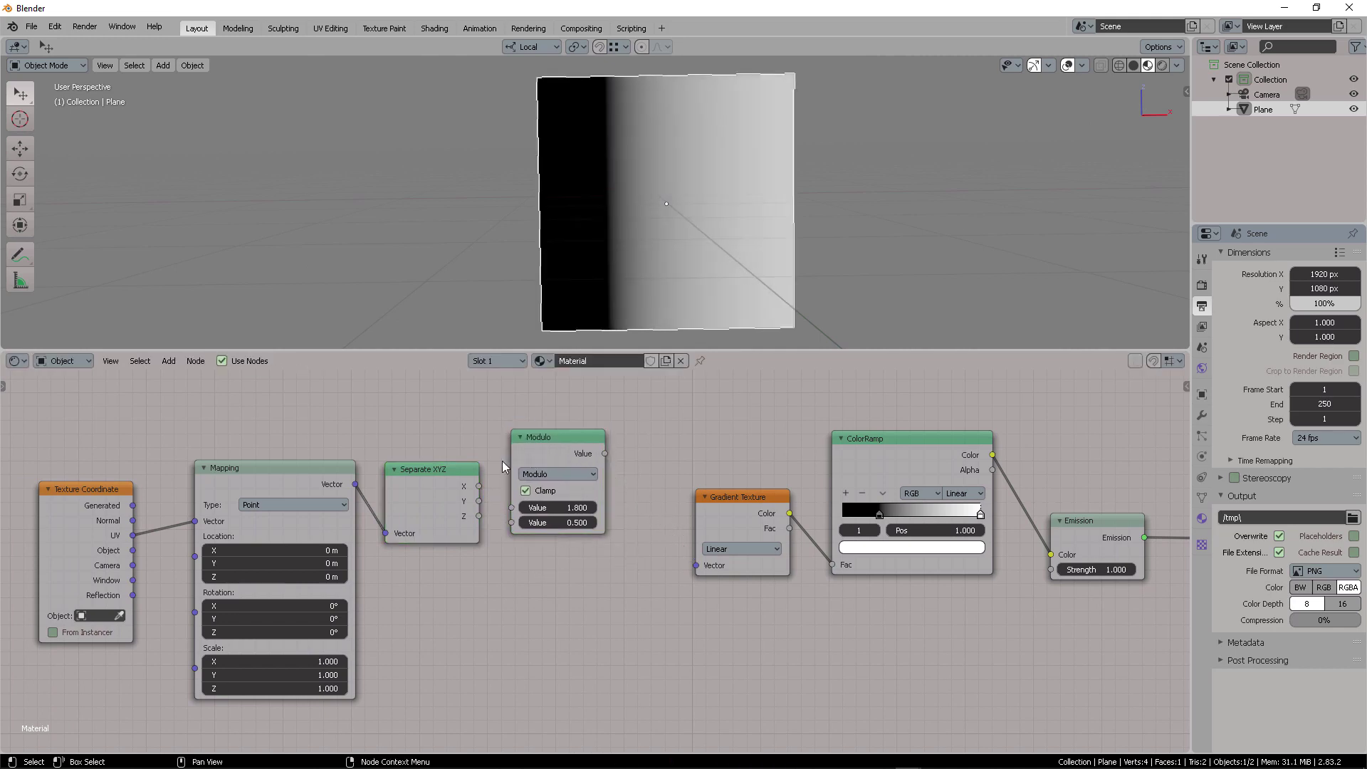
- Raise the Modulo node above Separate XYZ and connect the X output to Modulo's first Value input
left_click_drag(544, 462, 545, 425)
left_click(472, 490)
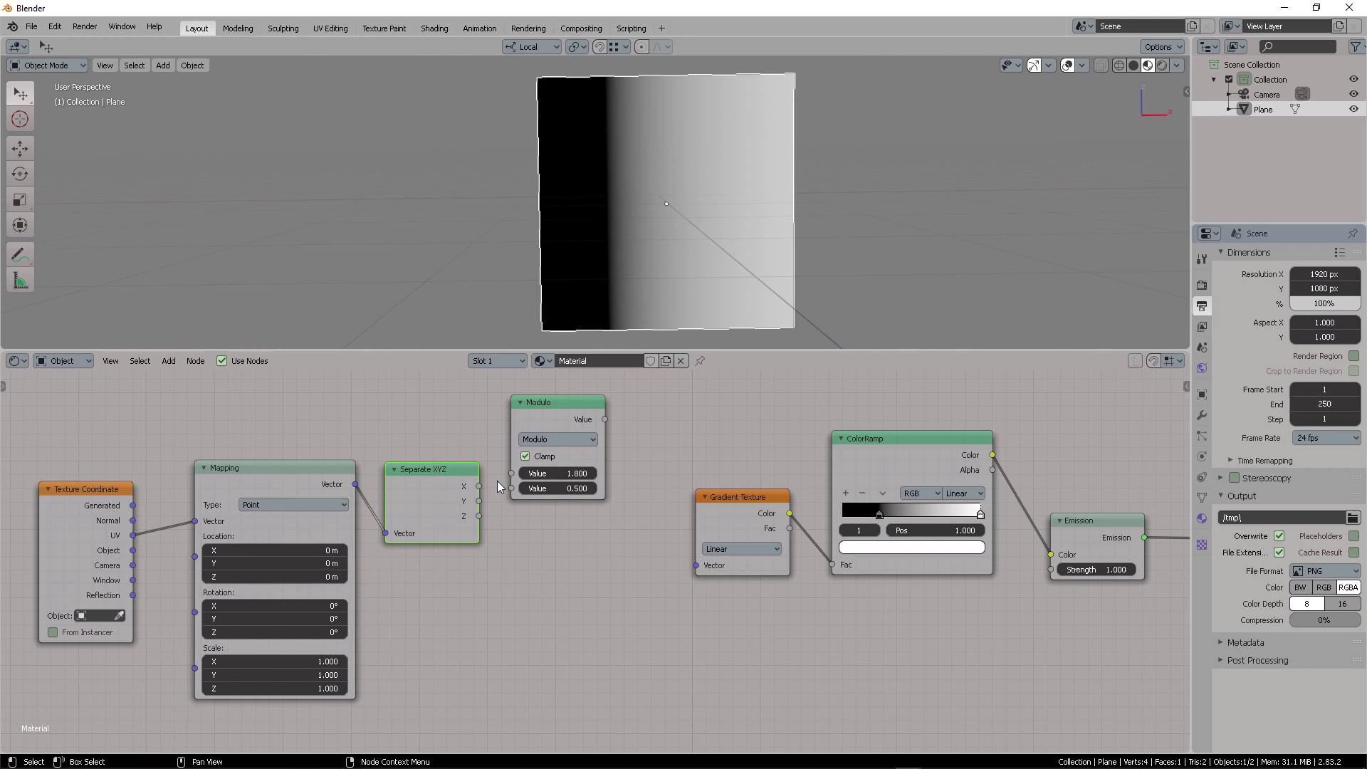
left_click_drag(479, 487, 511, 473)
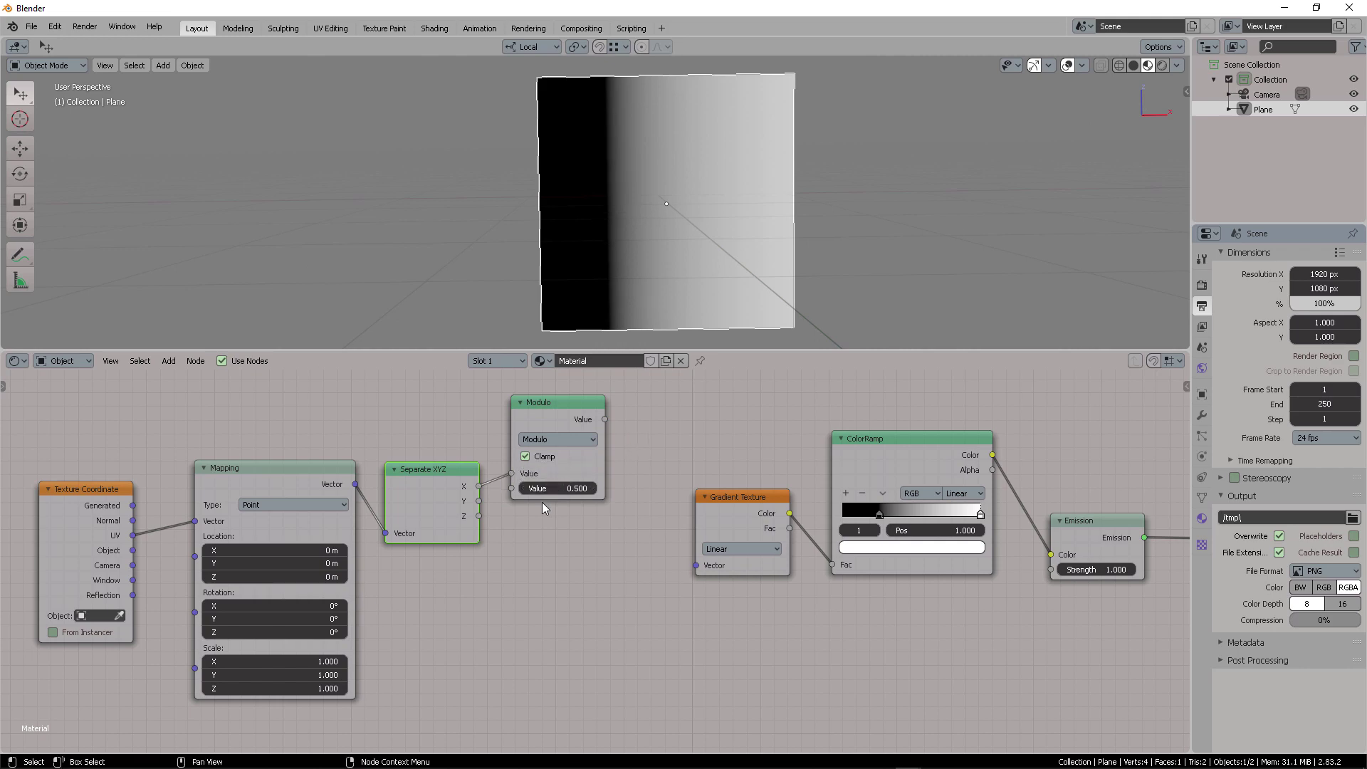
- Add a Combine XYZ node below Modulo, just before Gradient Texture
left_click(480, 520)
key("shift+a")
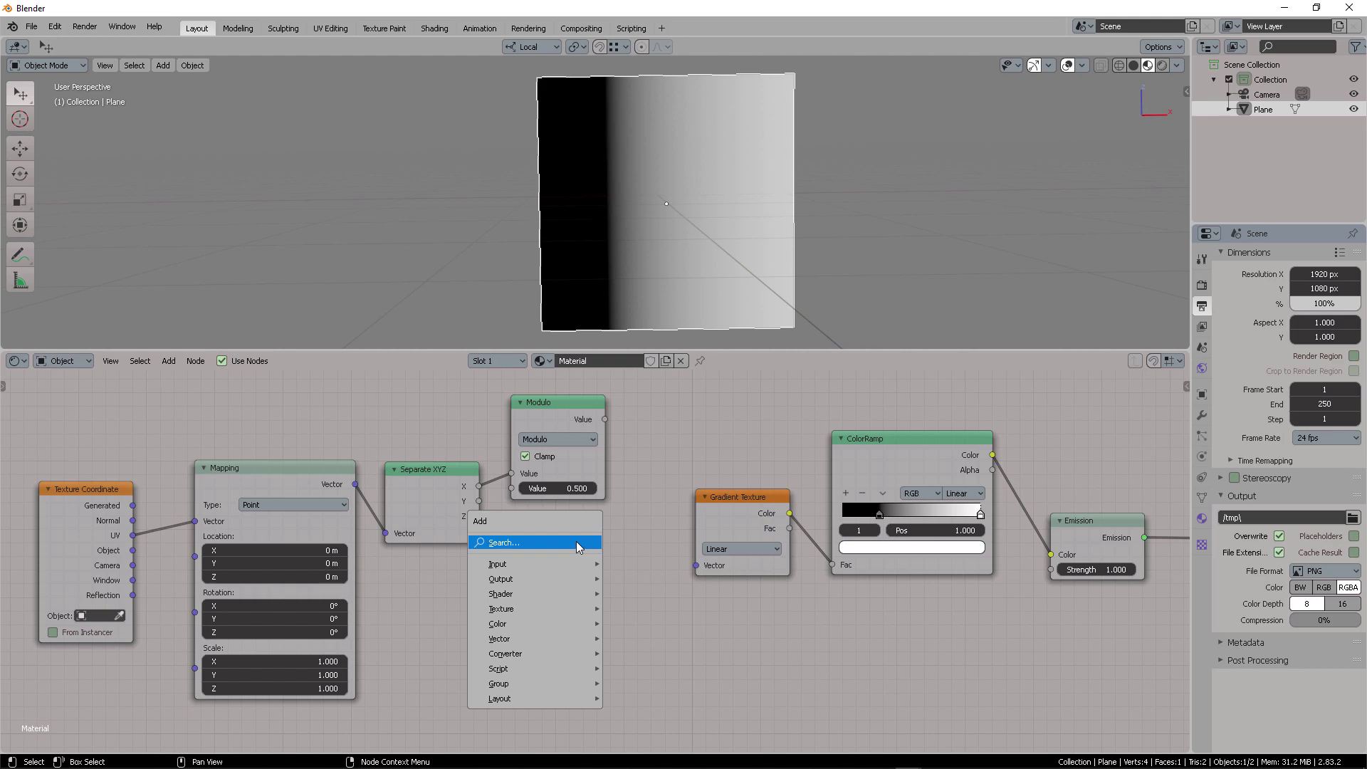
left_click(578, 544)
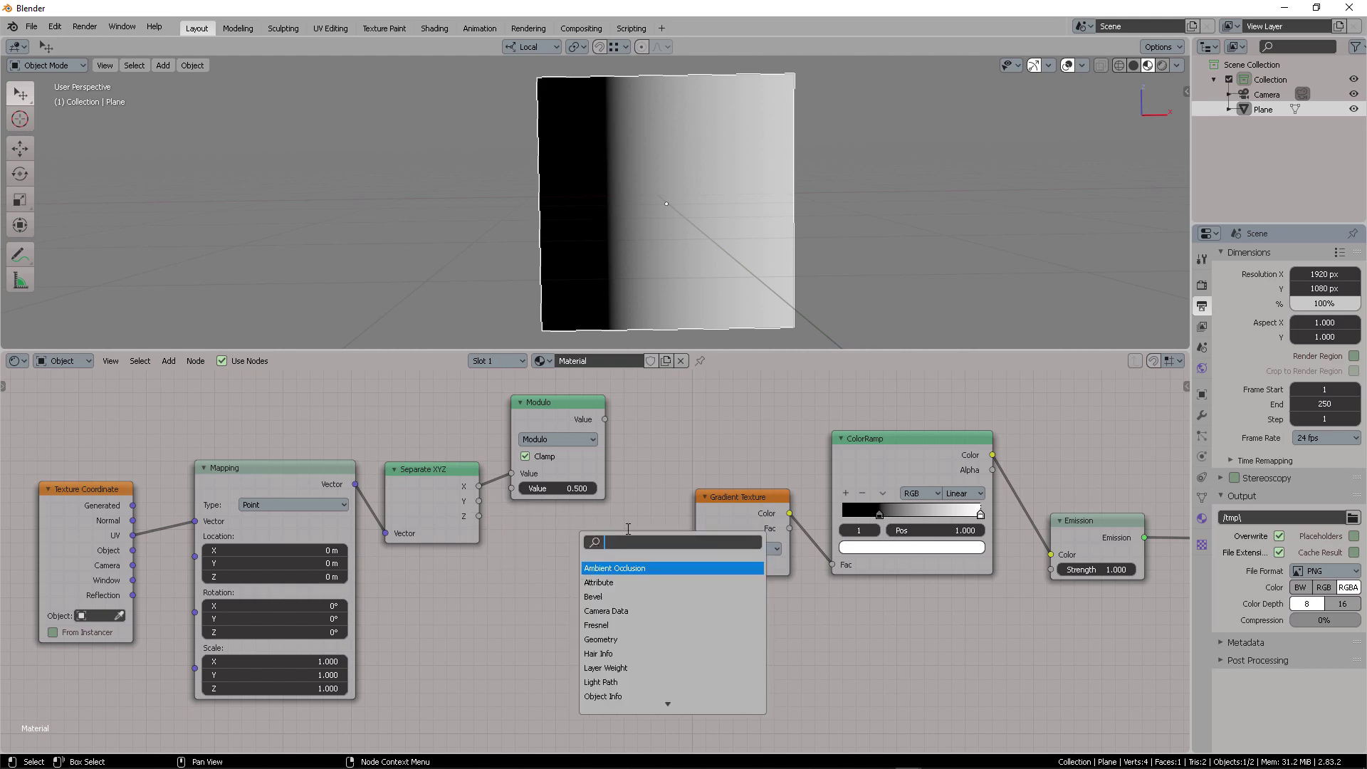
type("com")
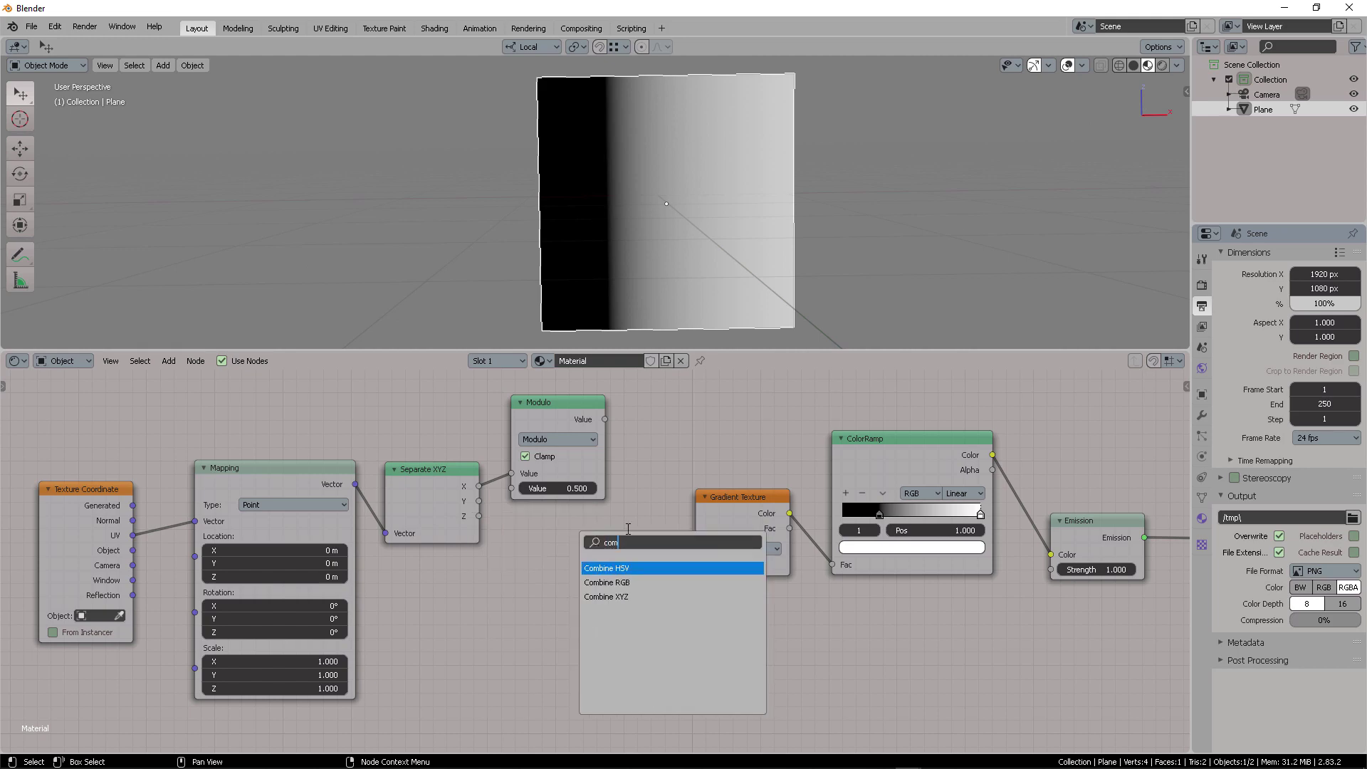
key("Down")
key("Down")
key("Return")
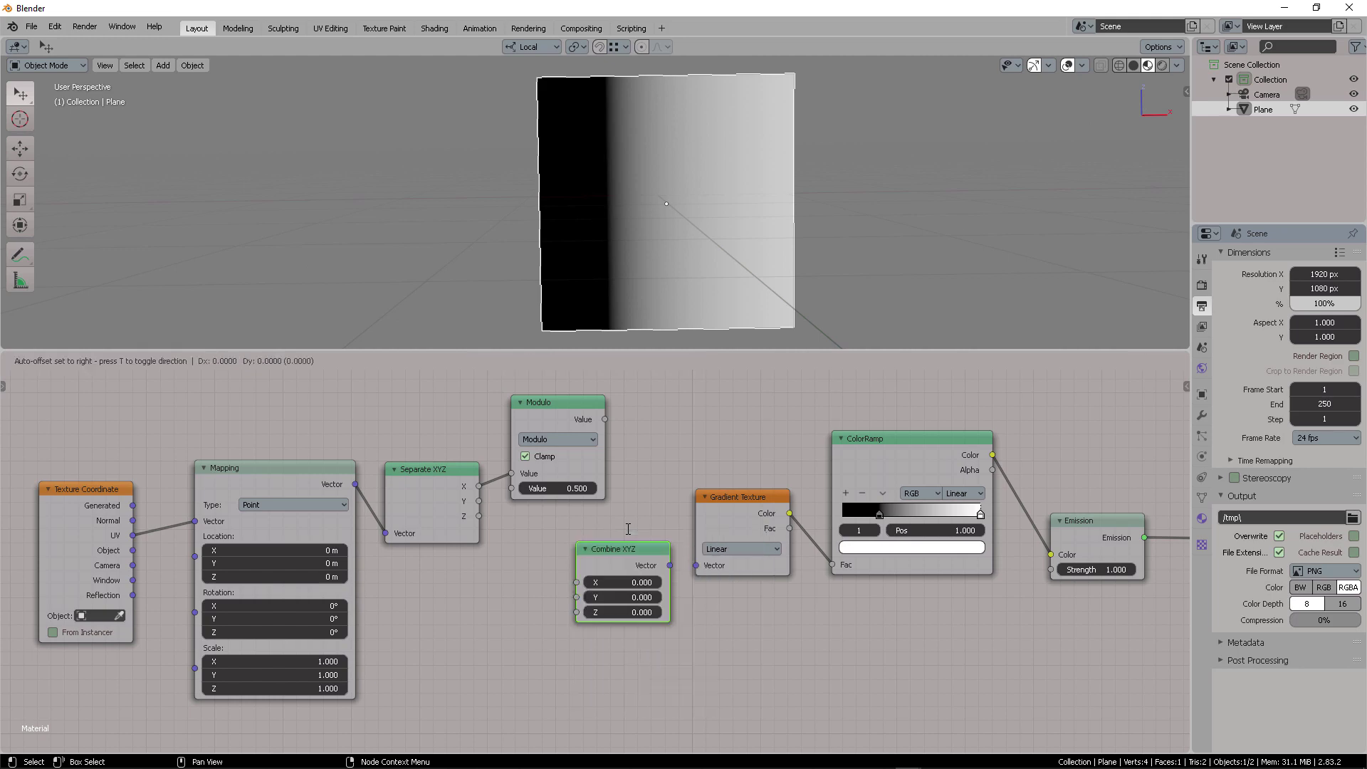
left_click(626, 528)
- Spread out ColorRamp and Gradient Texture, and place Combine XYZ between Modulo and Gradient Texture
middle_click_drag(627, 528, 387, 520)
left_click_drag(724, 463, 790, 462)
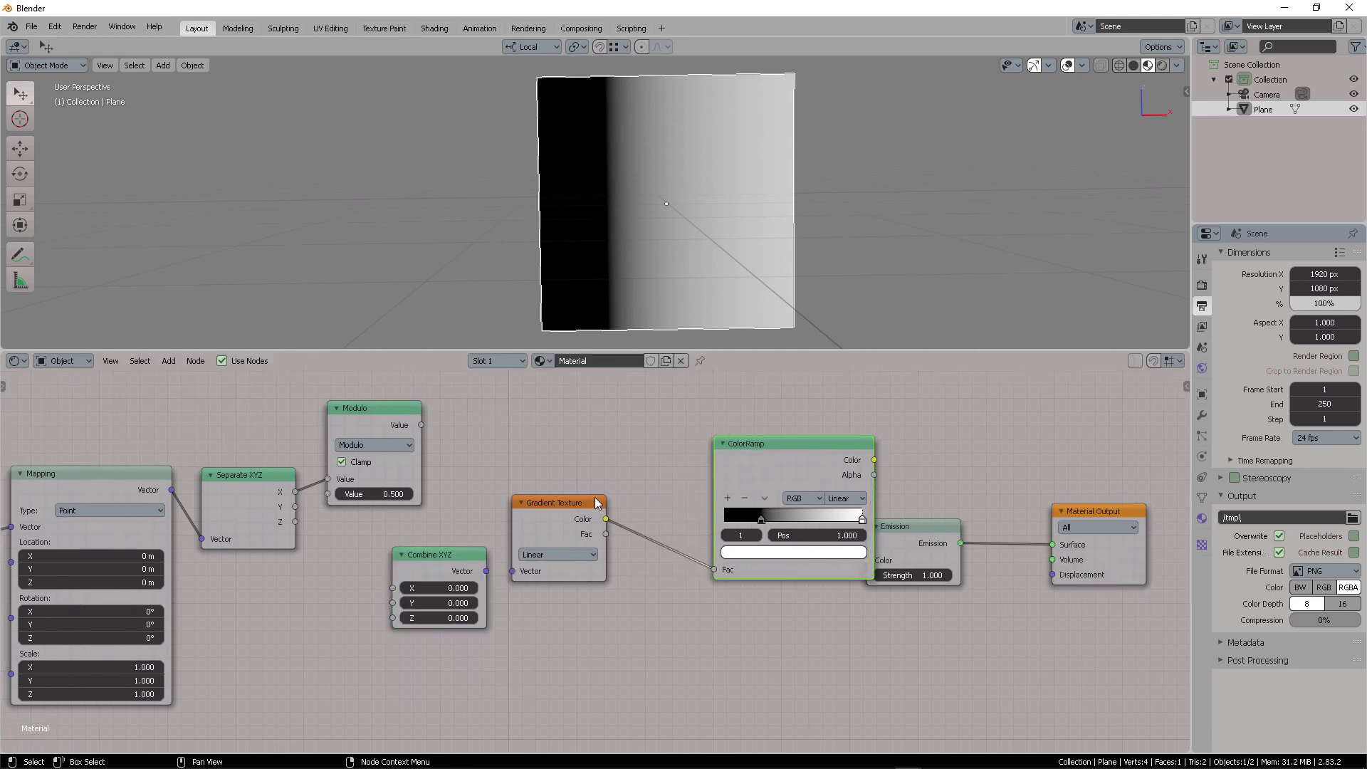
left_click_drag(595, 497, 661, 461)
left_click_drag(448, 572, 501, 501)
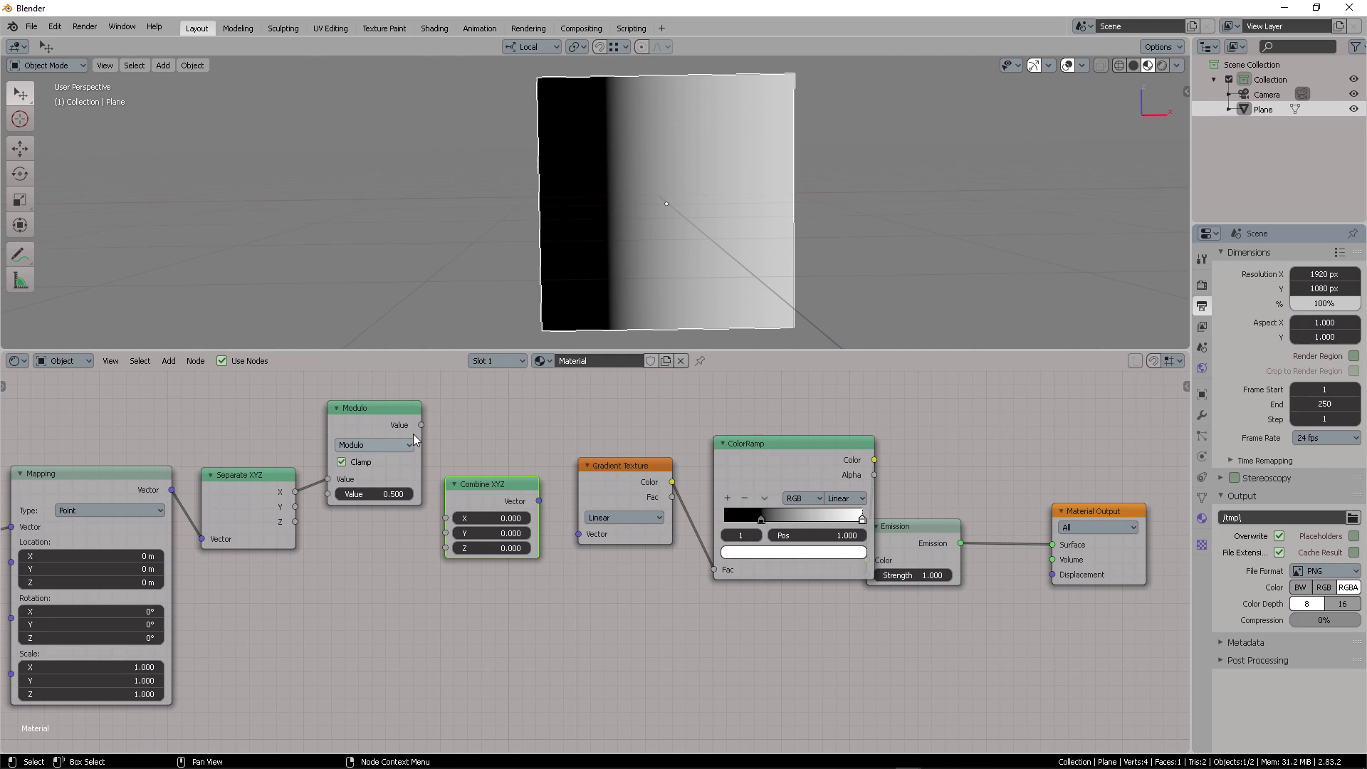
- Connect Modulo's Value to Combine XYZ's X, the separated Y and Z to its Y and Z, and its Vector to Gradient Texture
mouse_move(421, 425)
left_mouse_down()
mouse_move(442, 534)
mouse_move(432, 488)
mouse_move(467, 522)
left_mouse_up()
left_click_drag(295, 506, 446, 533)
left_click_drag(297, 519, 451, 553)
left_click_drag(296, 521, 455, 549)
left_click_drag(539, 502, 591, 536)
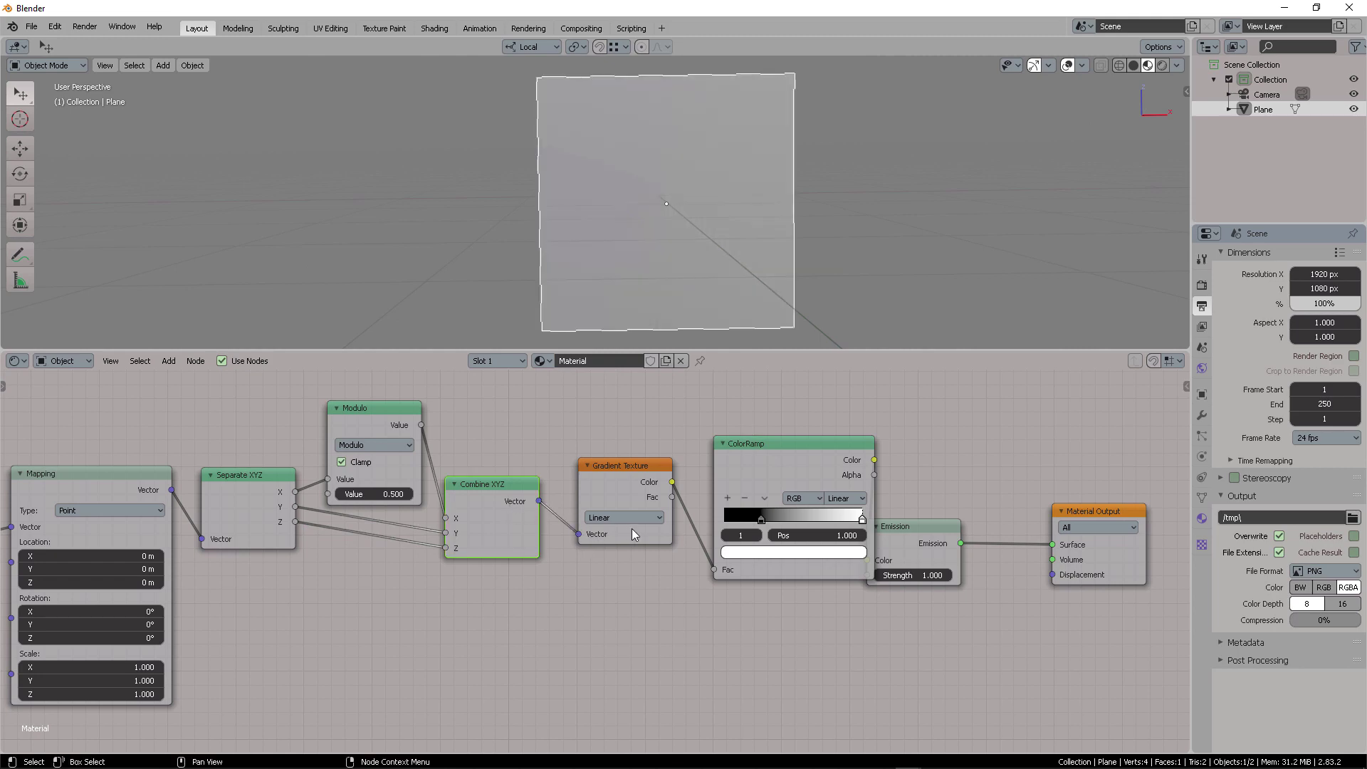
- Set Modulo's second value to 0.200, and move the ColorRamp's black stop to 0.097 and white stop to 0.243
left_click_drag(377, 494, 387, 494)
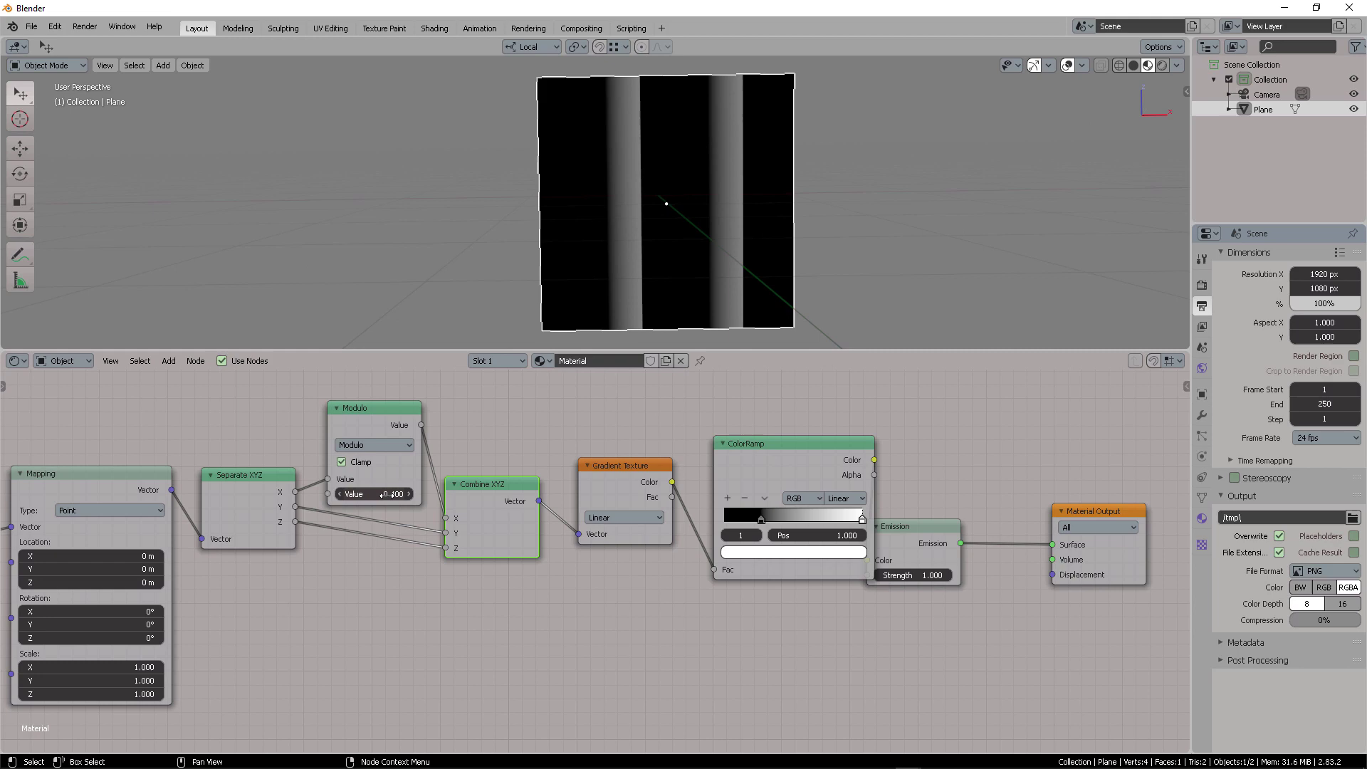
left_click_drag(861, 520, 724, 519)
left_click_drag(814, 520, 739, 520)
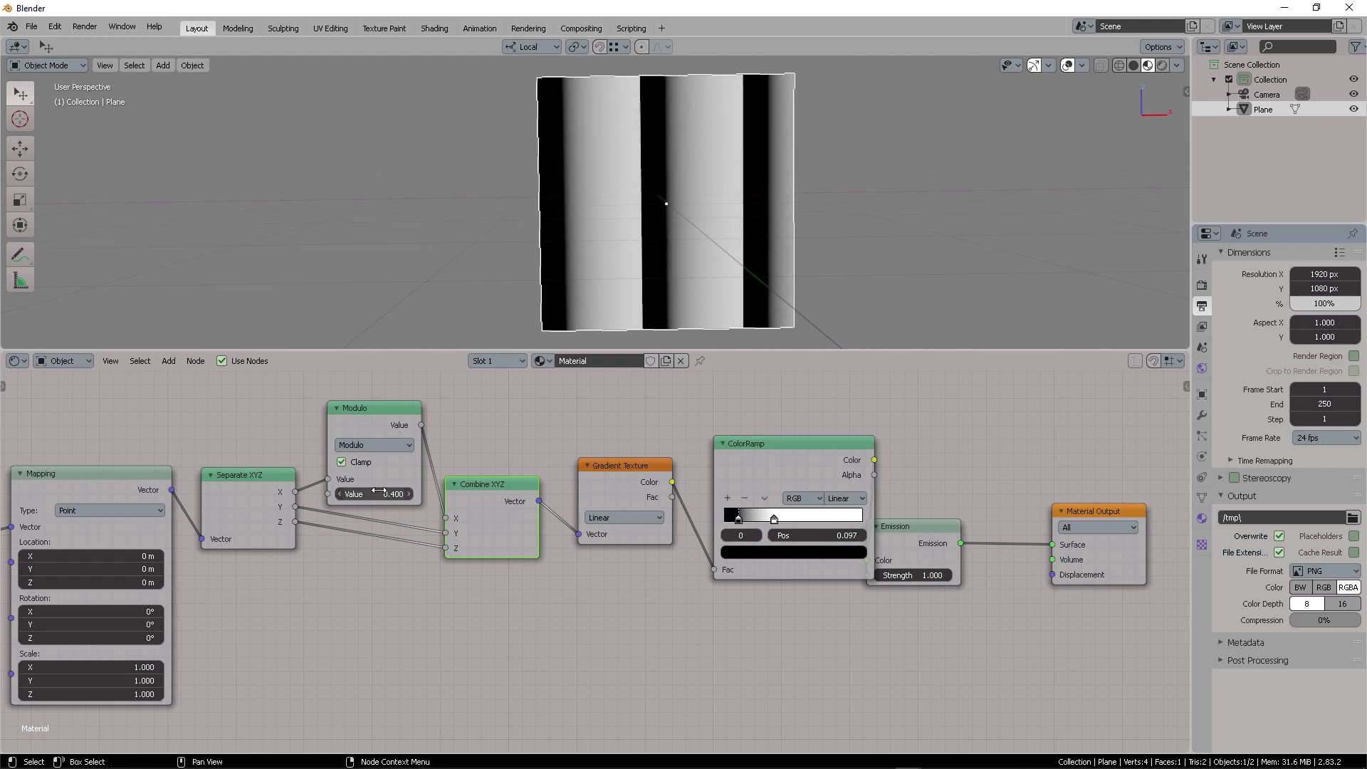
mouse_move(378, 491)
left_mouse_down()
mouse_move(334, 490)
mouse_move(356, 492)
left_mouse_up()
left_click_drag(774, 522, 758, 521)
- Try different rotation values on the Mapping node, and undo the rotation changes
middle_click_drag(531, 644, 768, 630)
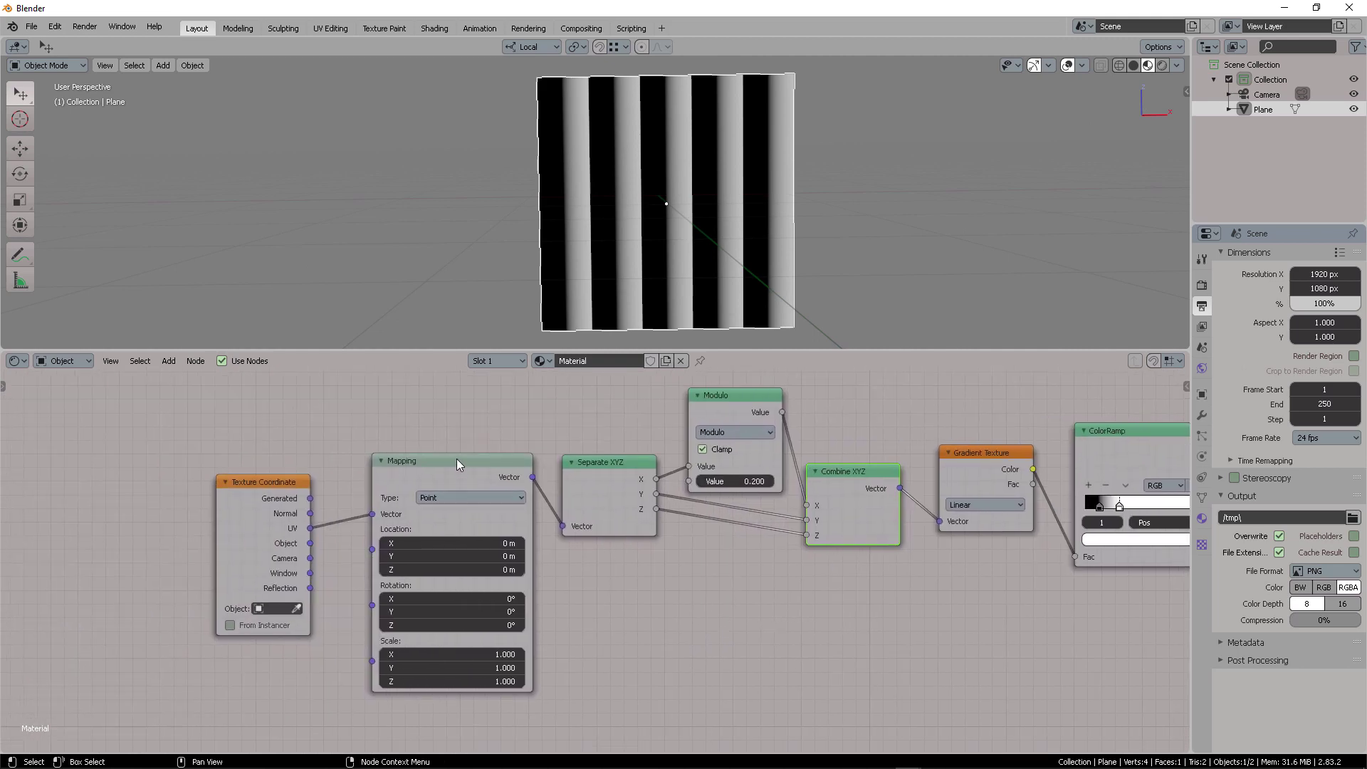
mouse_move(455, 459)
left_mouse_down()
mouse_move(426, 451)
mouse_move(439, 451)
left_mouse_up()
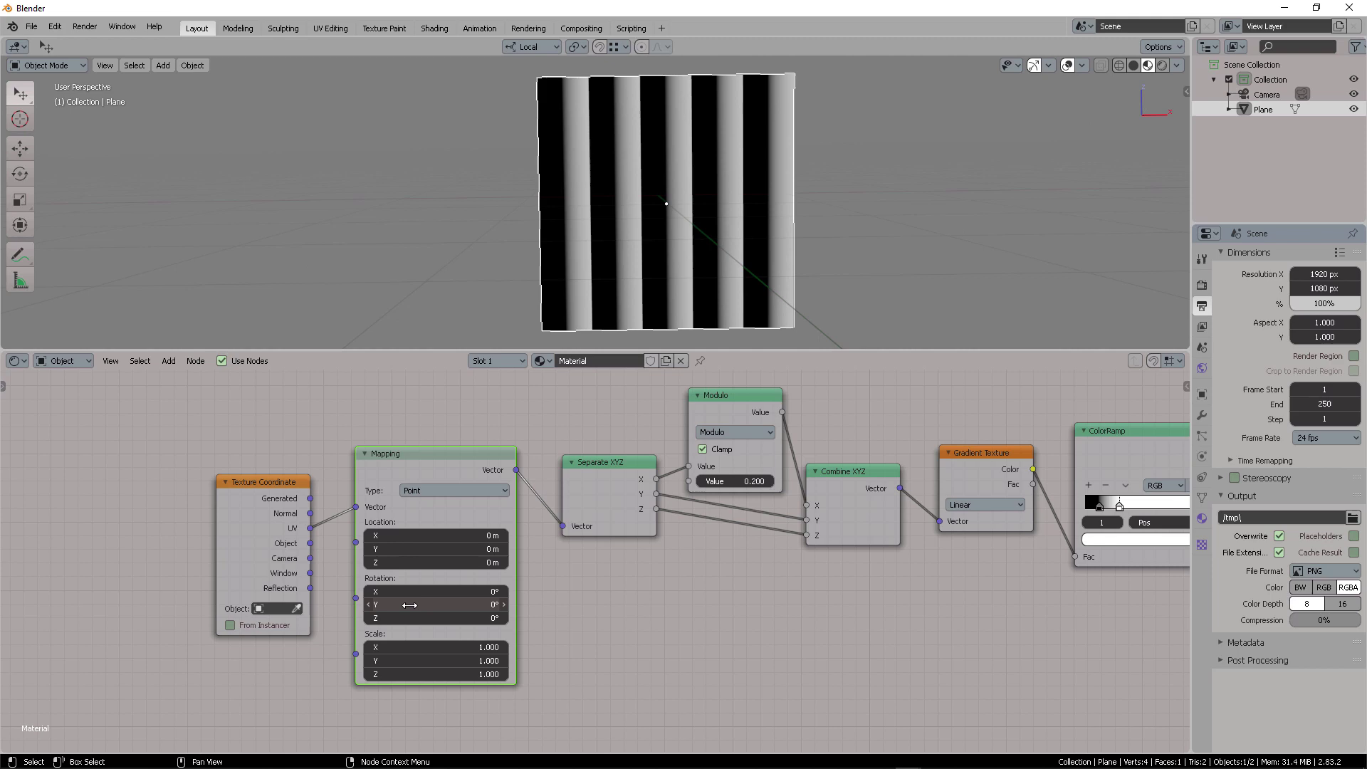
left_click_drag(409, 591, 388, 618)
key("ctrl+z")
key("ctrl+z")
- Examine the repeating gradient on the plane and the node chain from Texture Coordinate to Material Output
scroll(940, 222, "down", 2)
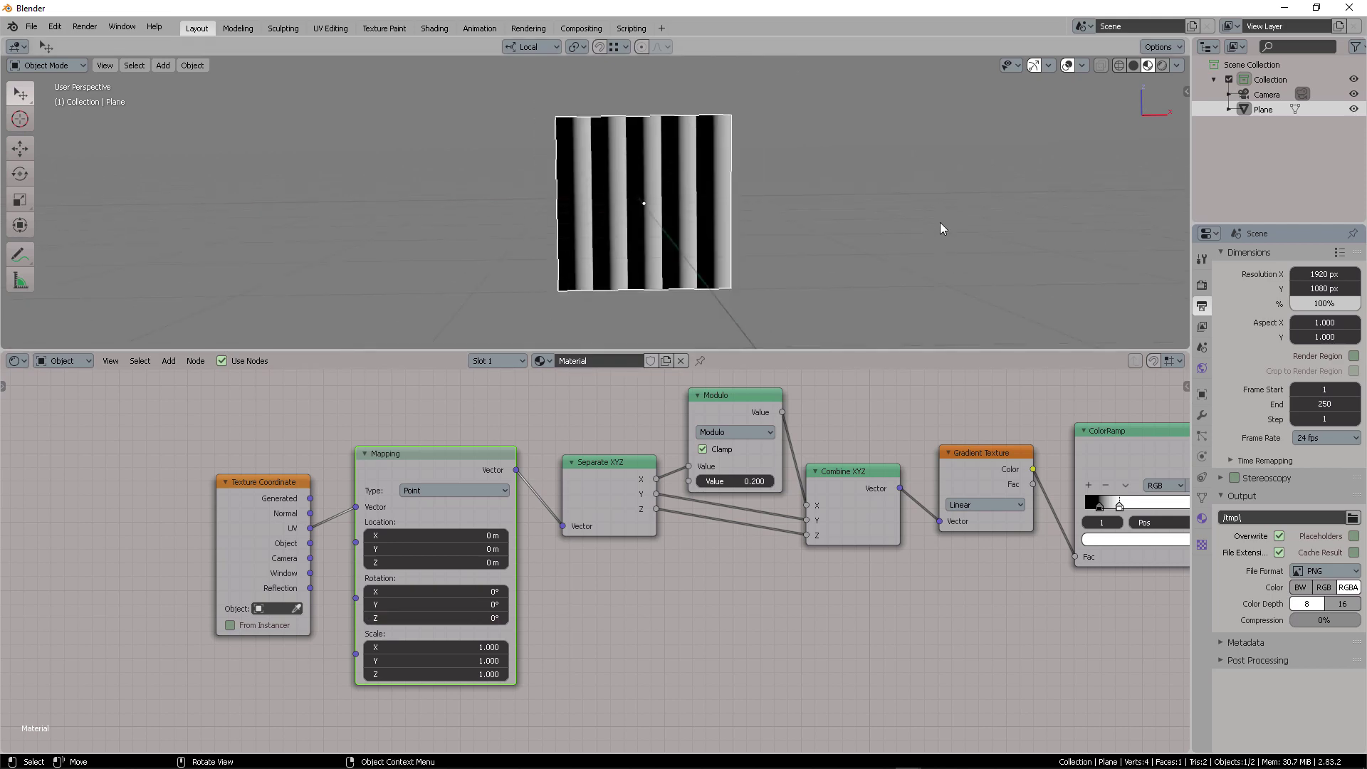
middle_click_drag(939, 227, 833, 342)
scroll(878, 442, "down", 2)
middle_click_drag(877, 442, 689, 435)
left_click_drag(913, 535, 955, 488)
middle_click_drag(726, 253, 781, 248)
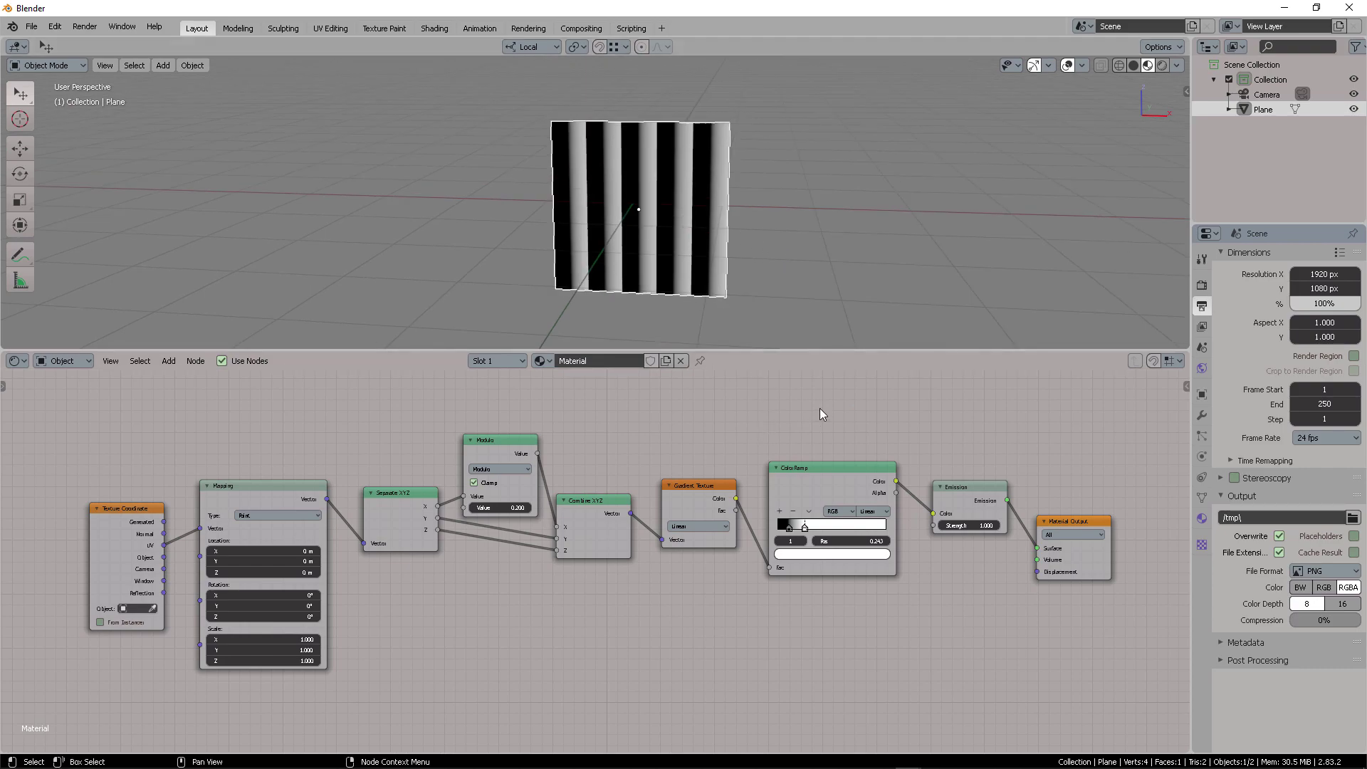
scroll(570, 448, "up", 3)
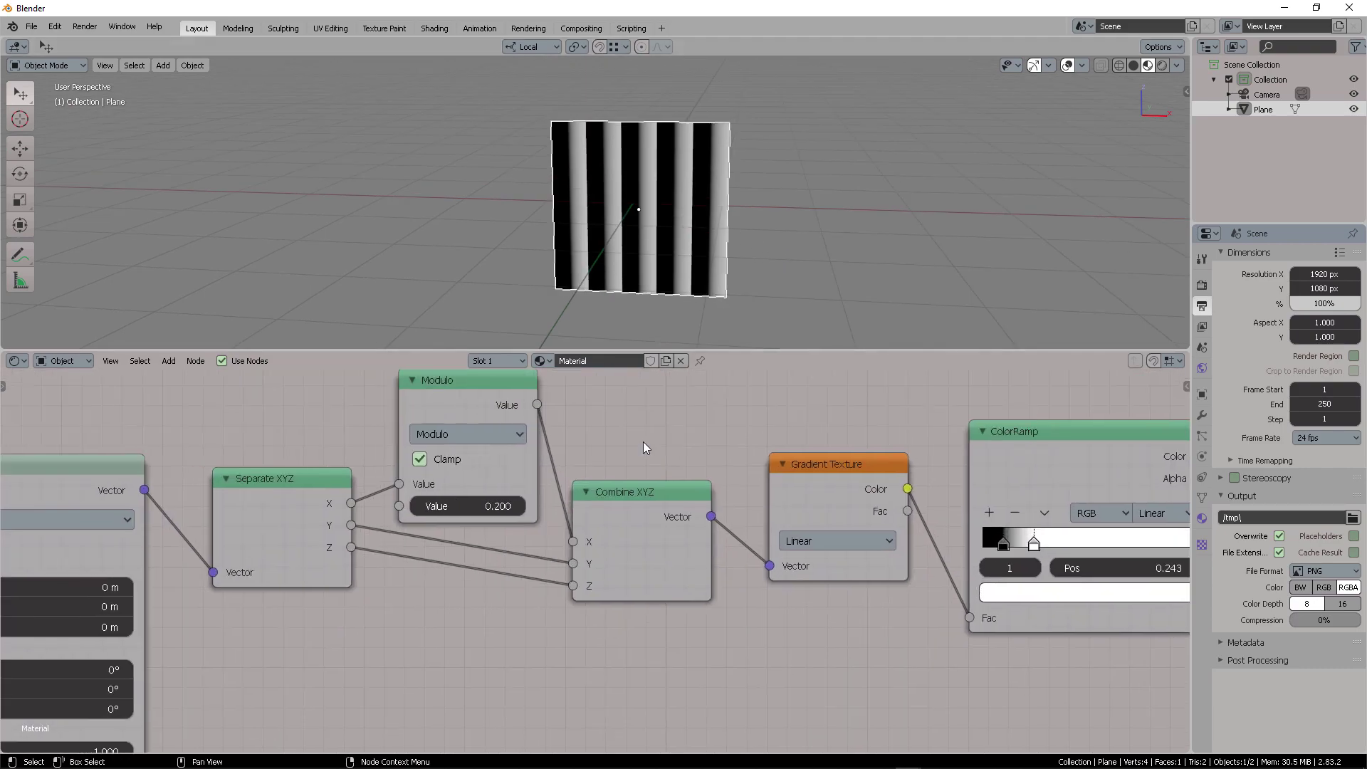